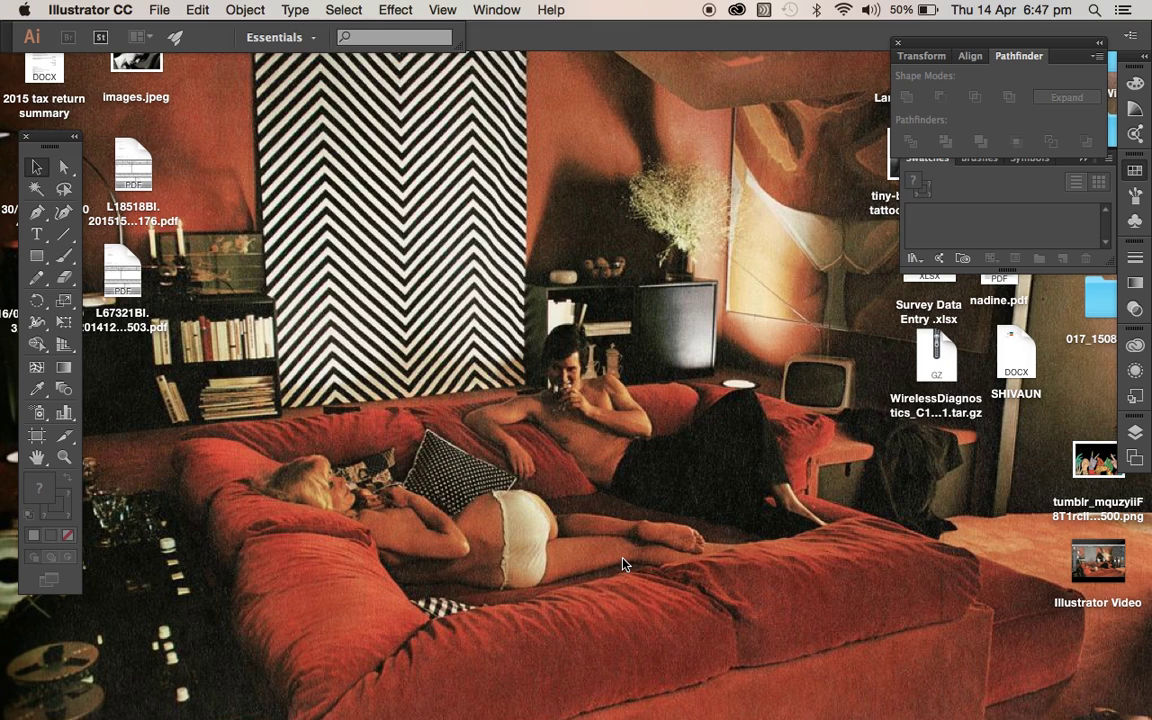
Create a new A4 landscape document, 297 × 210 mm in millimetres
click(161, 9)
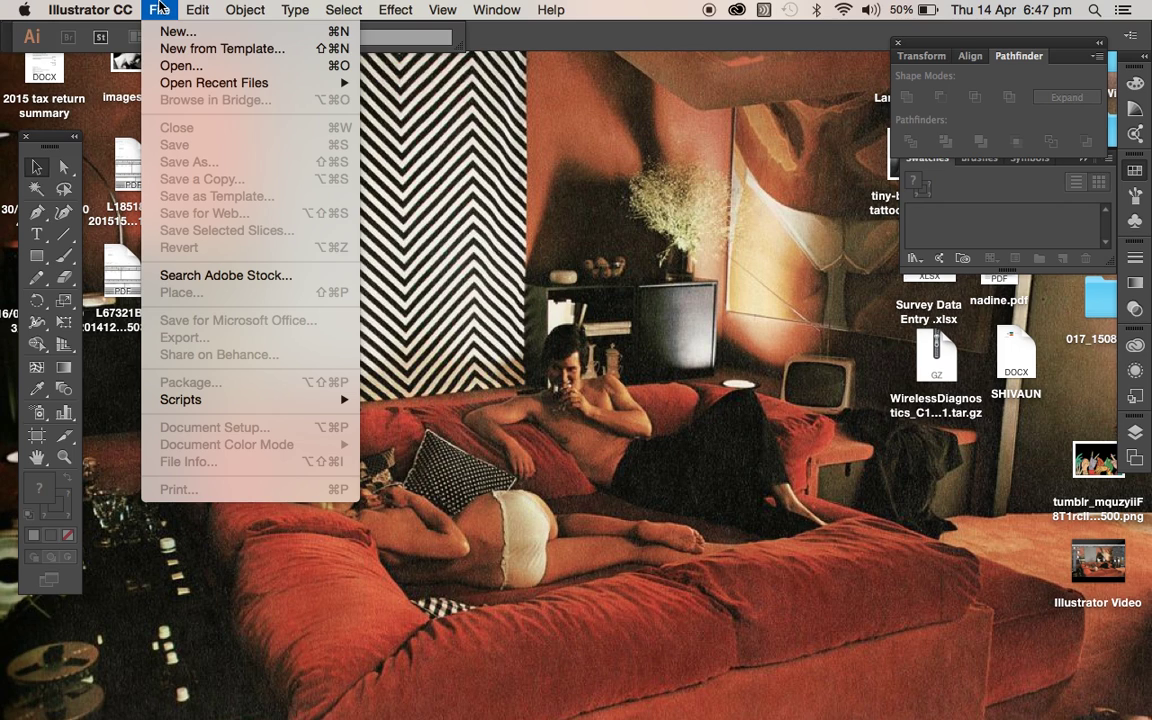
click(172, 33)
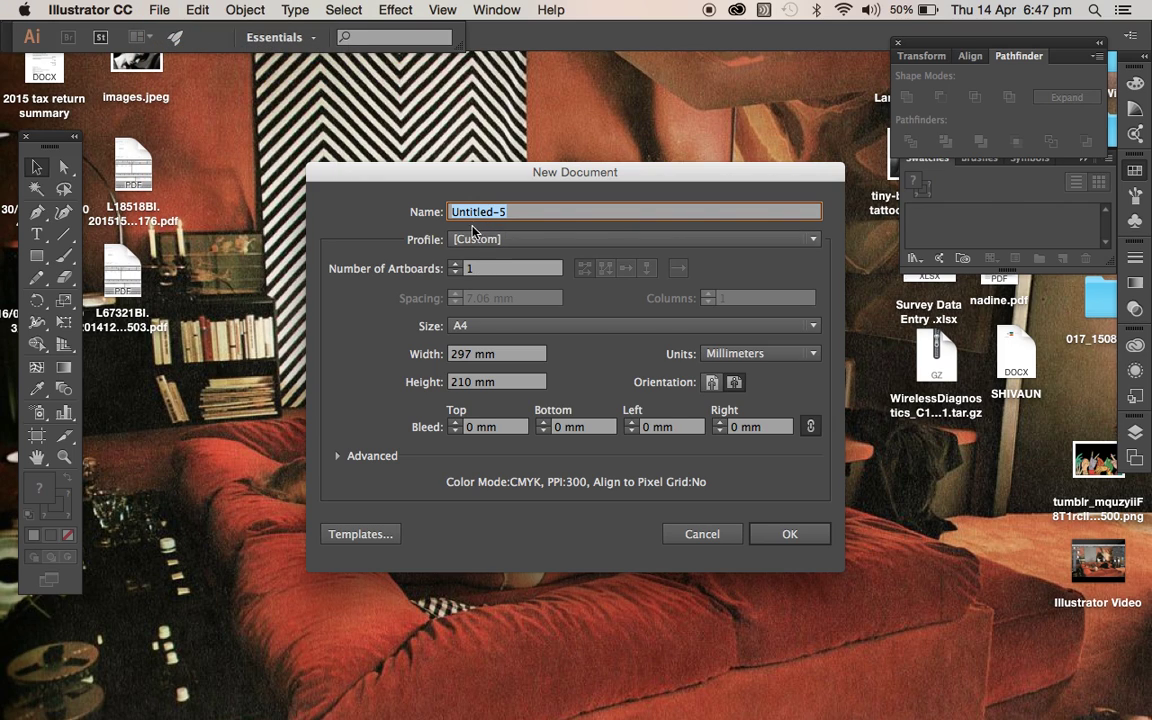
click(461, 328)
click(470, 427)
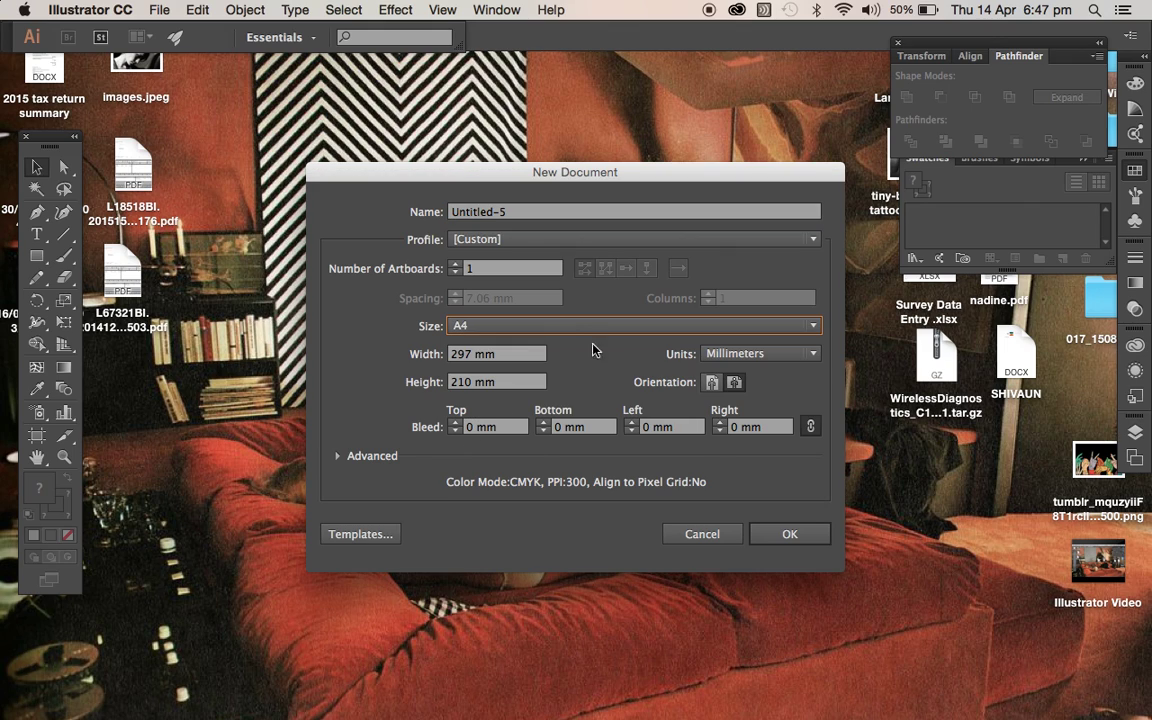
click(734, 382)
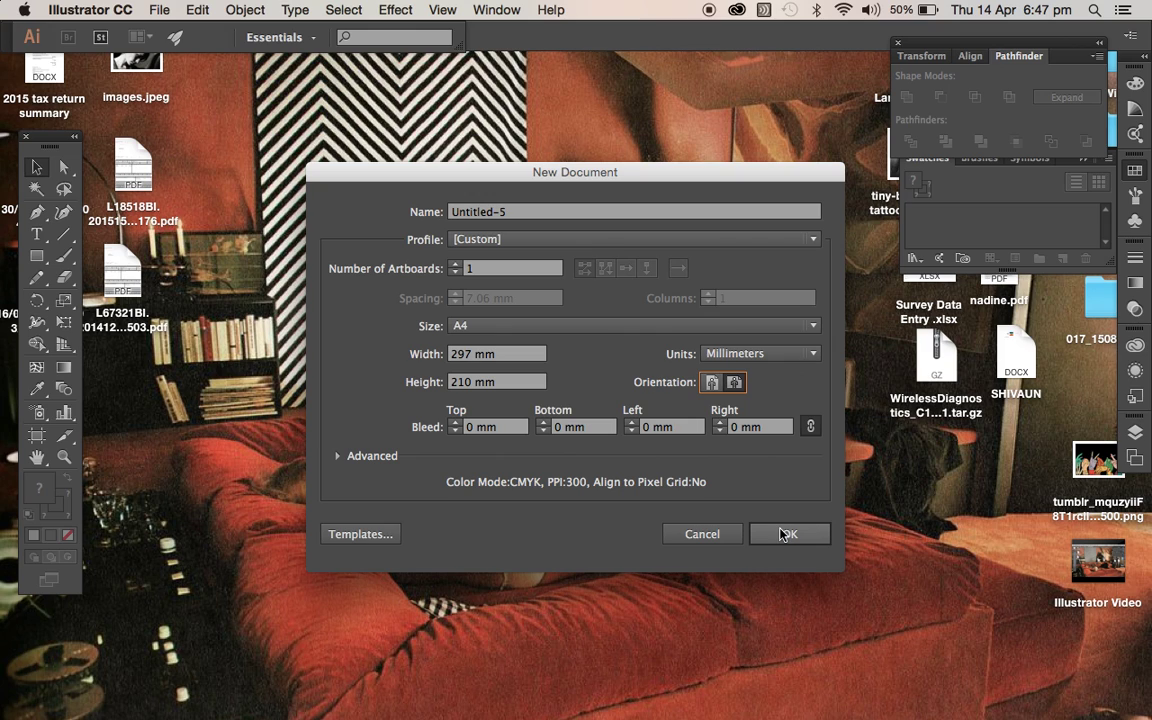
click(785, 534)
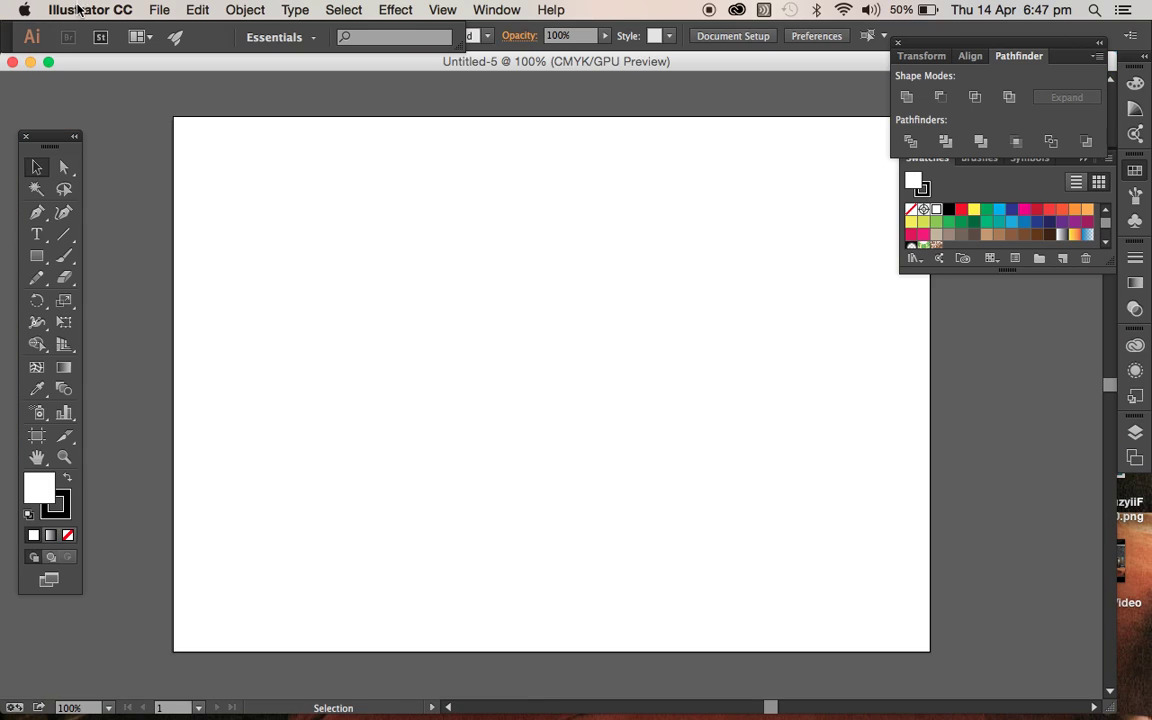
Draw a rectangle exactly 2.5 mm wide and 5 mm tall on the artboard
click(38, 256)
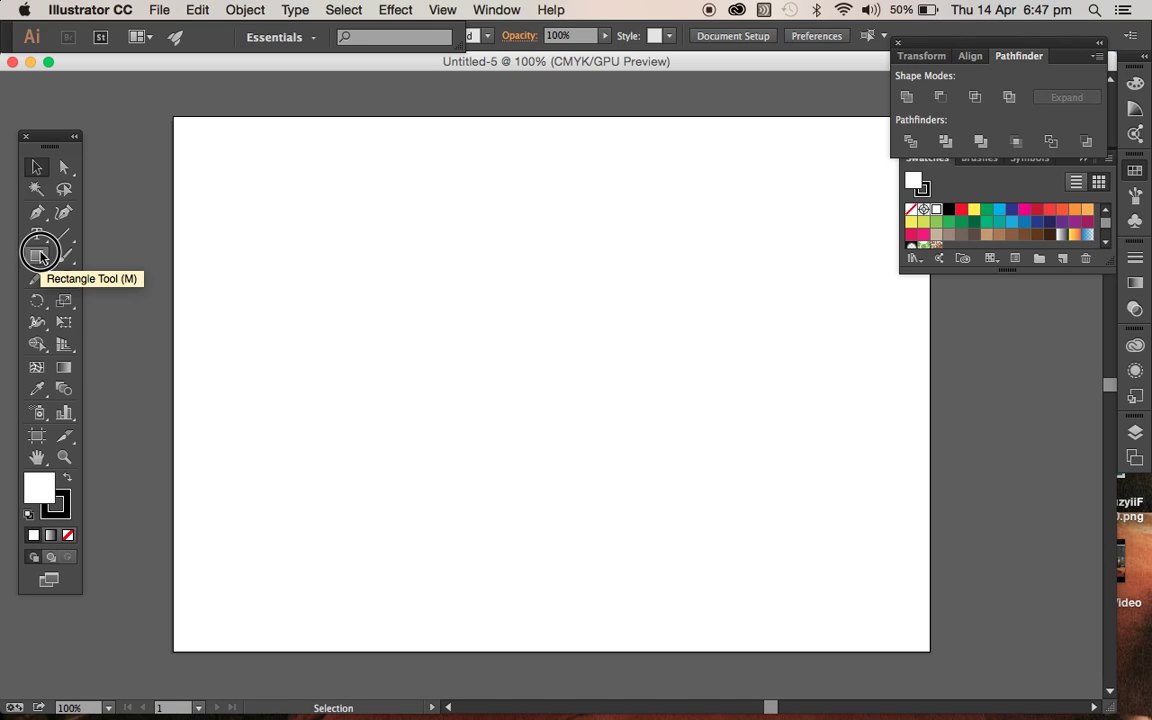
click(415, 306)
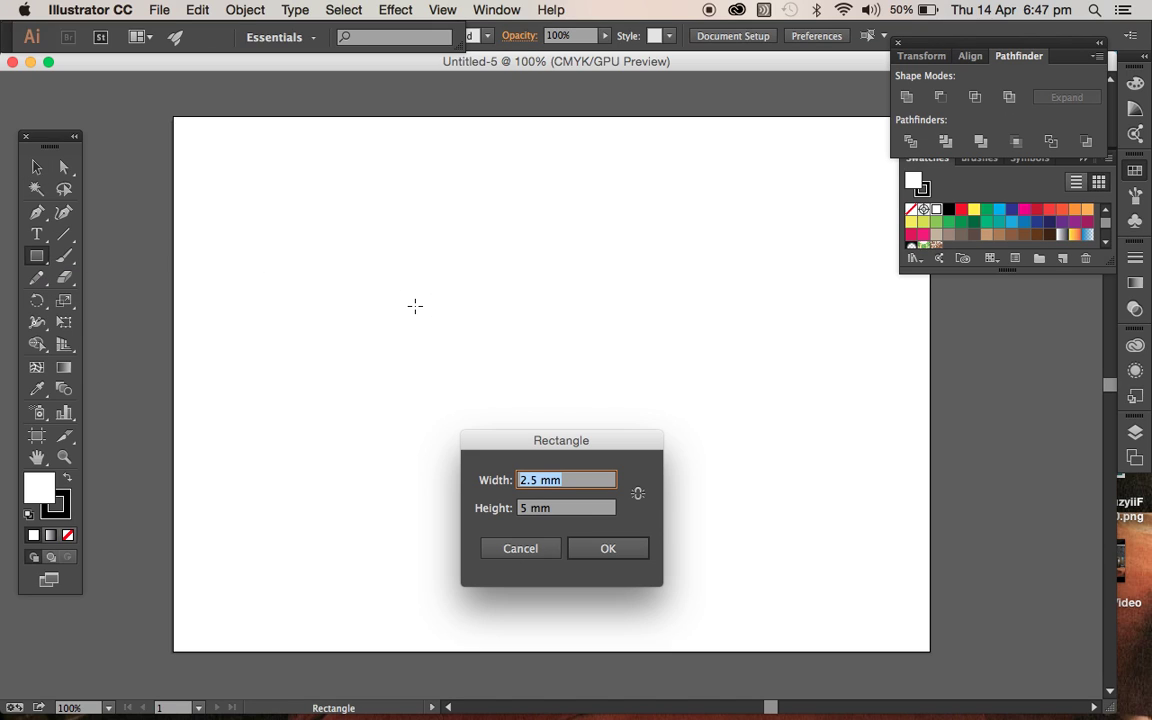
drag(536, 480, 475, 480)
click(537, 480)
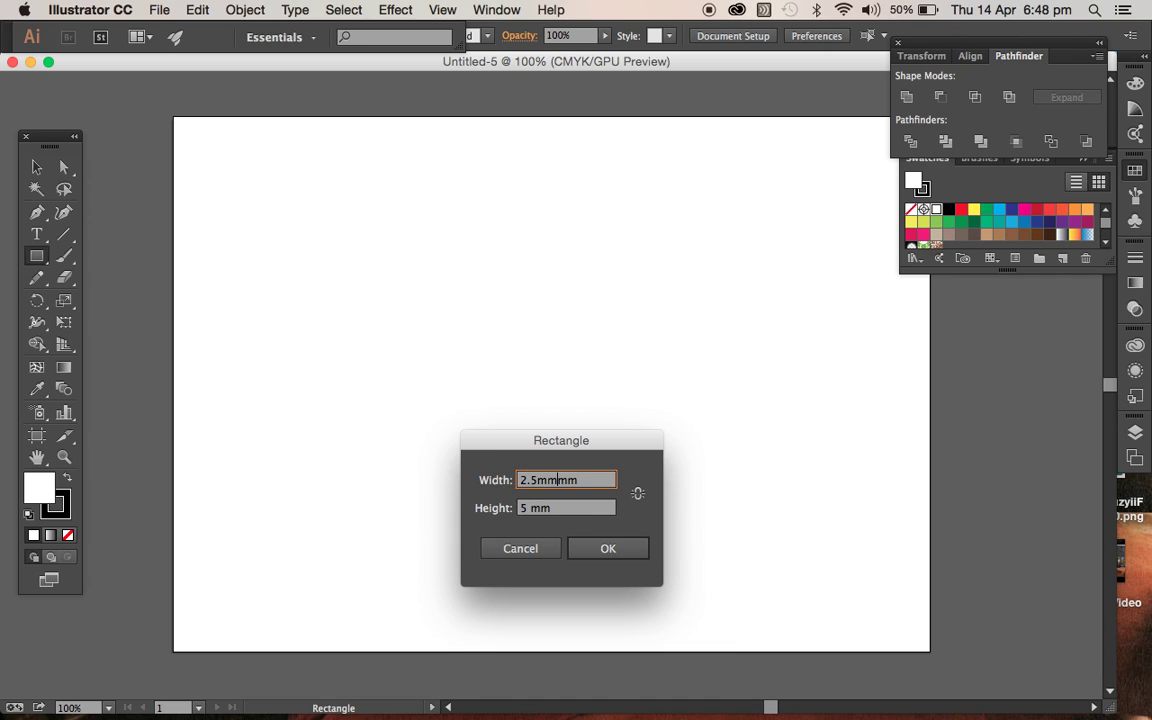
key(BackSpace)
key(BackSpace)
key(Tab)
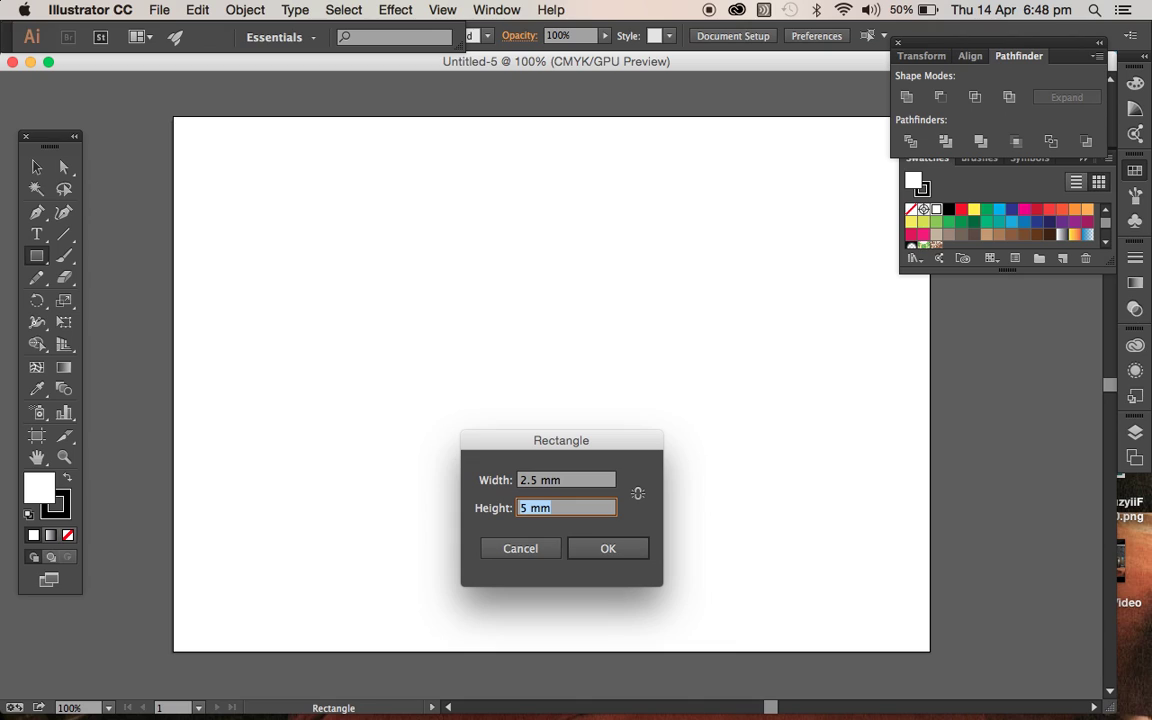
text(5mm)
click(618, 553)
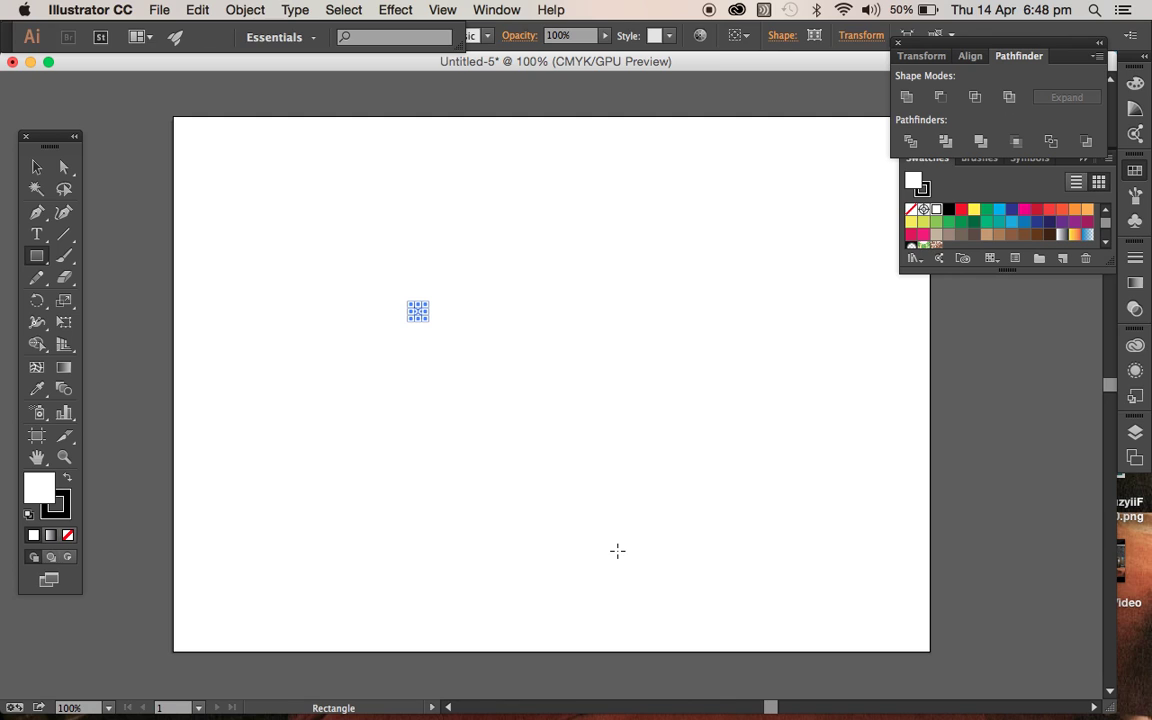
Zoom in on the rectangle and round all four corners to 0.58 mm
key(super+equal)
key(super+equal)
key(super+equal)
key(super+equal)
key(super+equal)
key(super+equal)
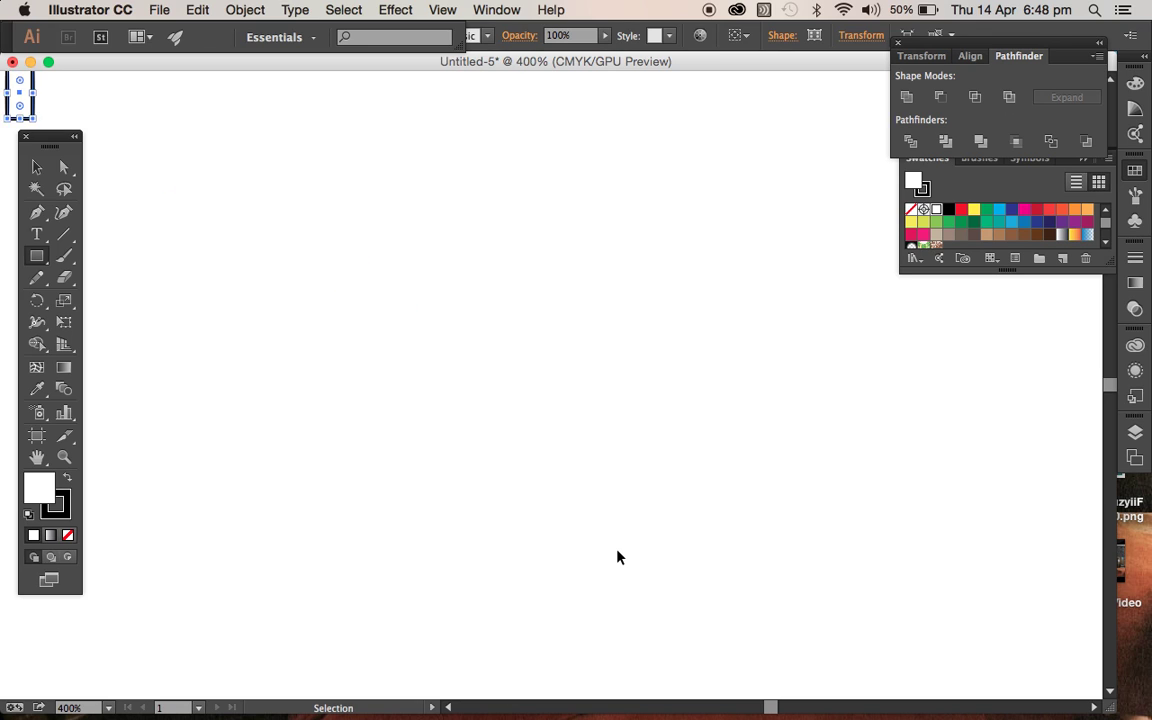
scroll(329, 342, down, 5)
scroll(329, 342, right, 5)
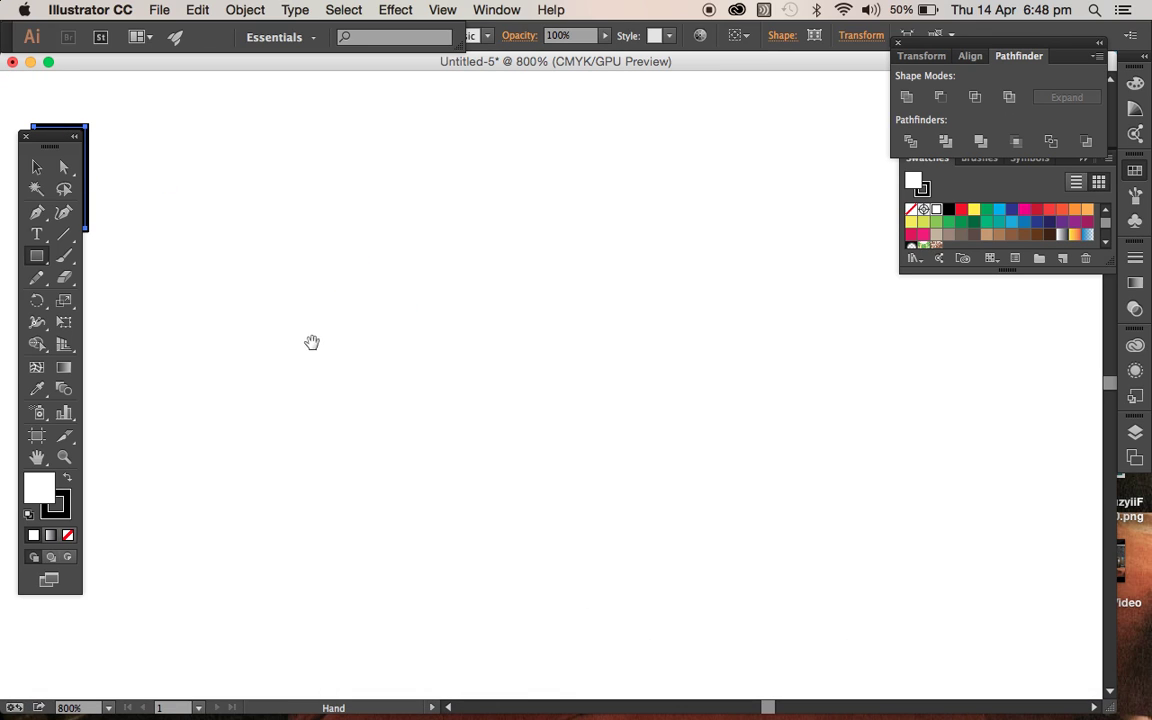
drag(311, 342, 786, 494)
key(super+a)
key(super+equal)
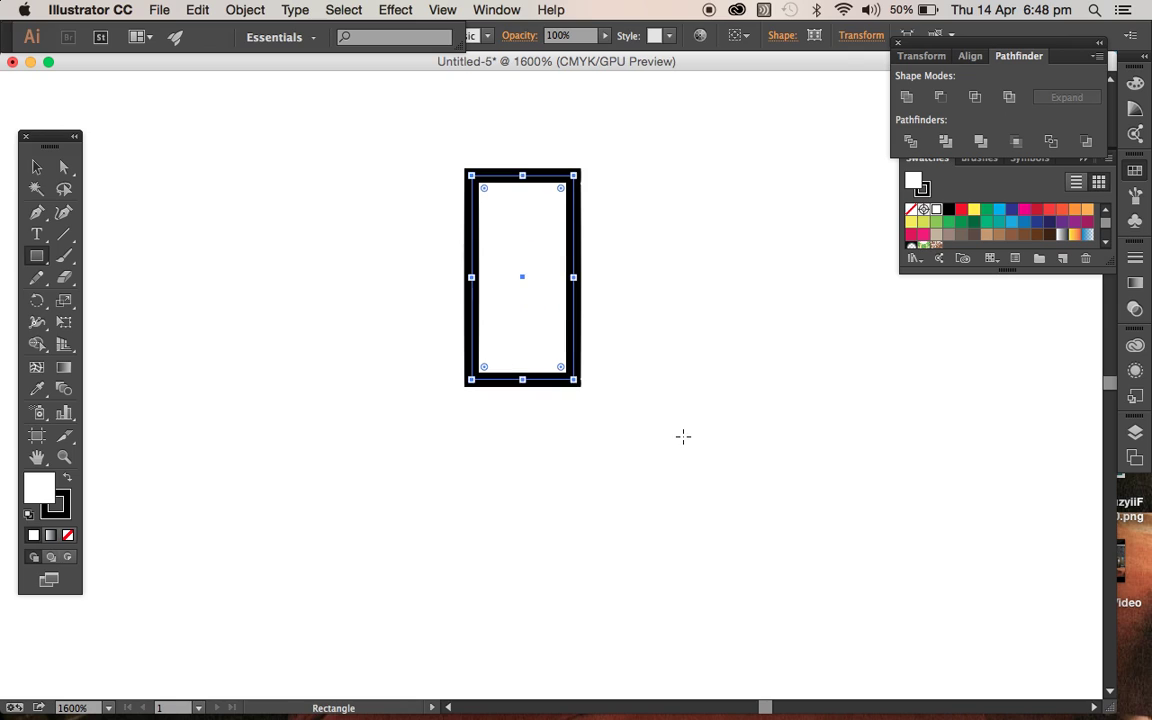
click(64, 170)
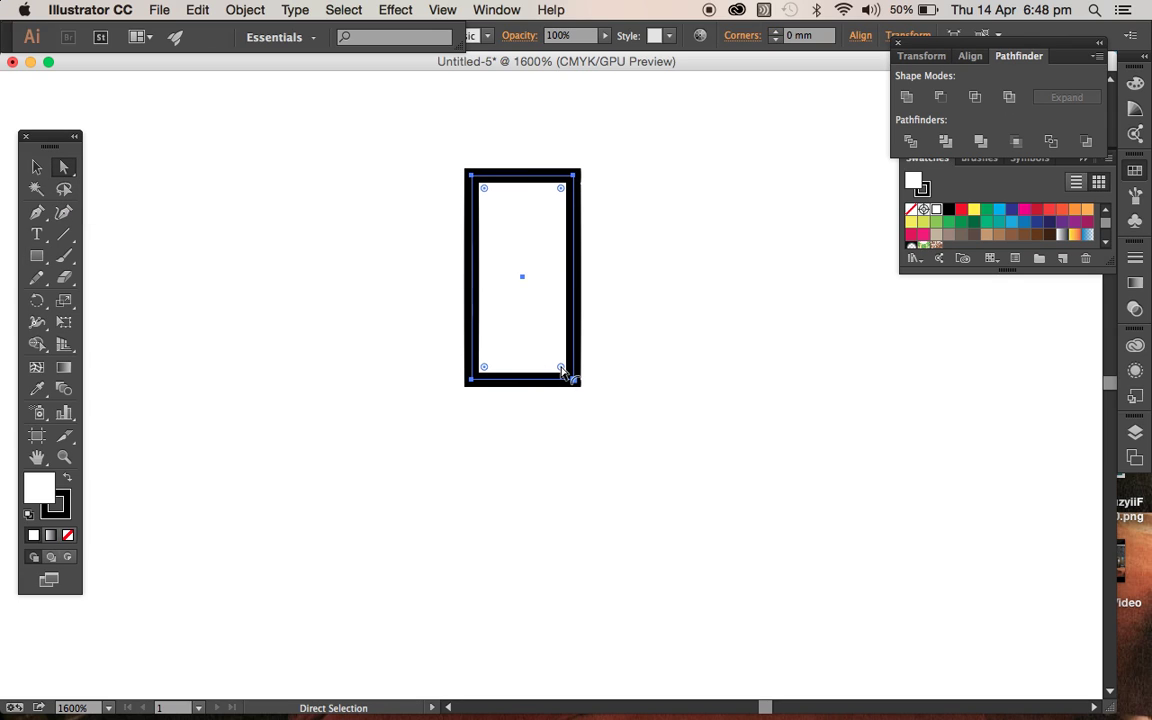
drag(561, 368, 553, 356)
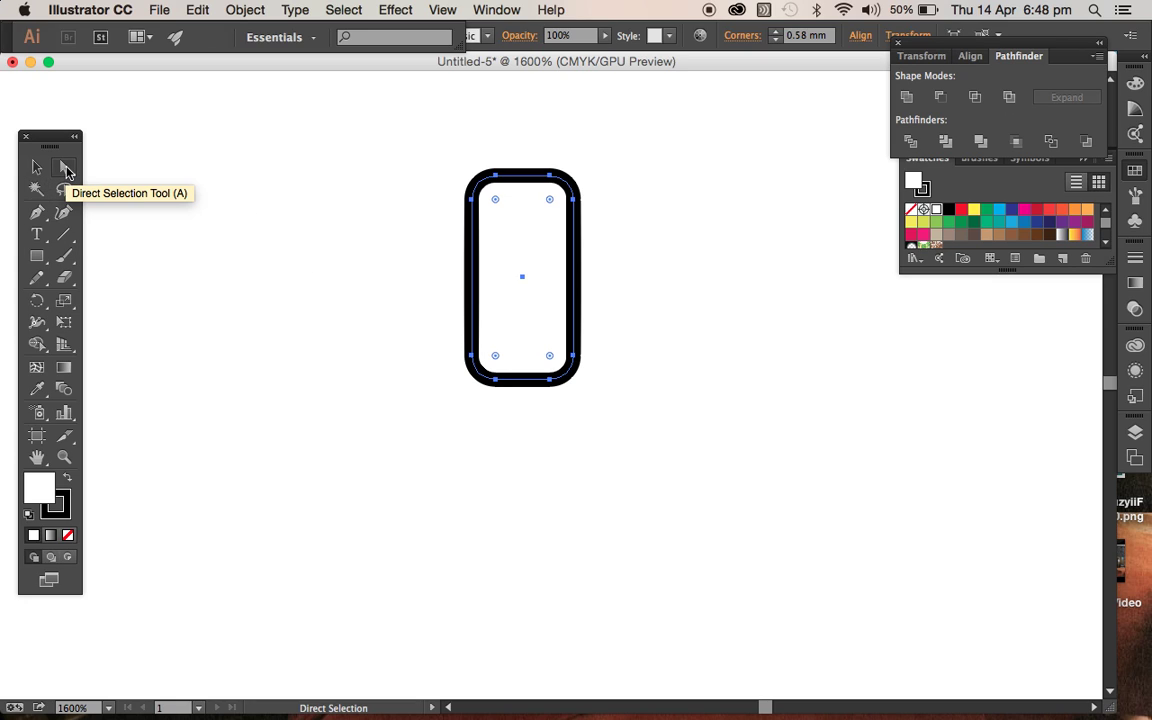
Move the bottom corner anchors inward so the shape tapers toward the bottom
click(473, 357)
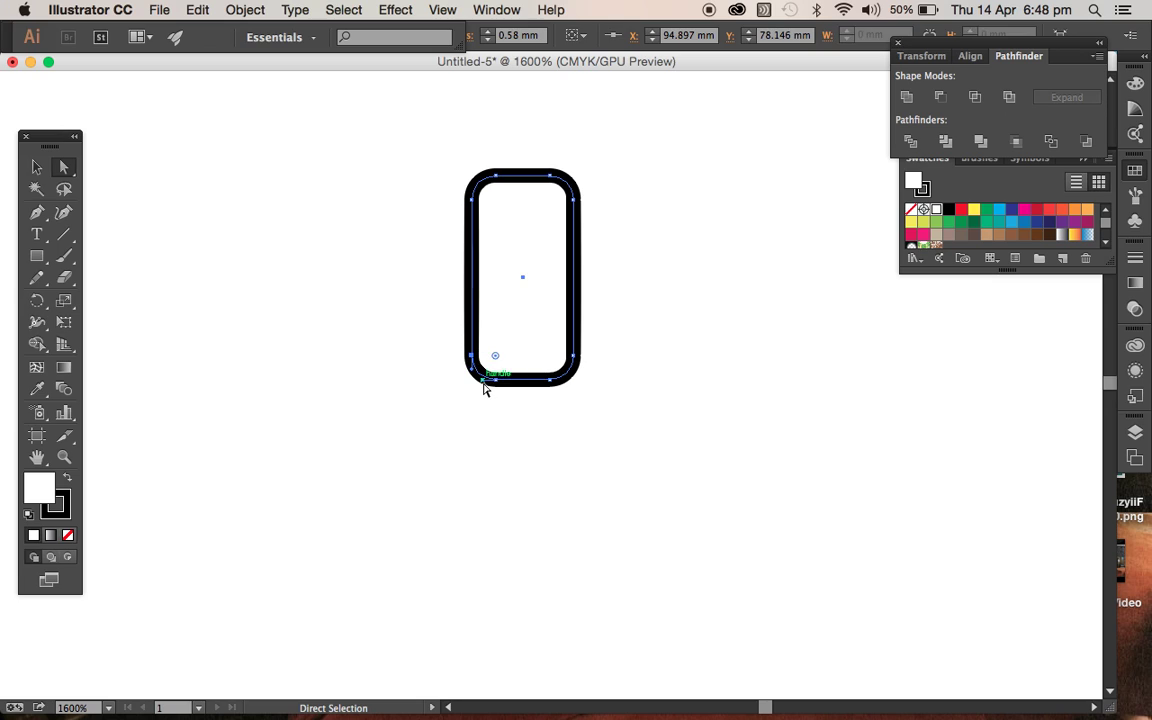
drag(474, 361, 481, 360)
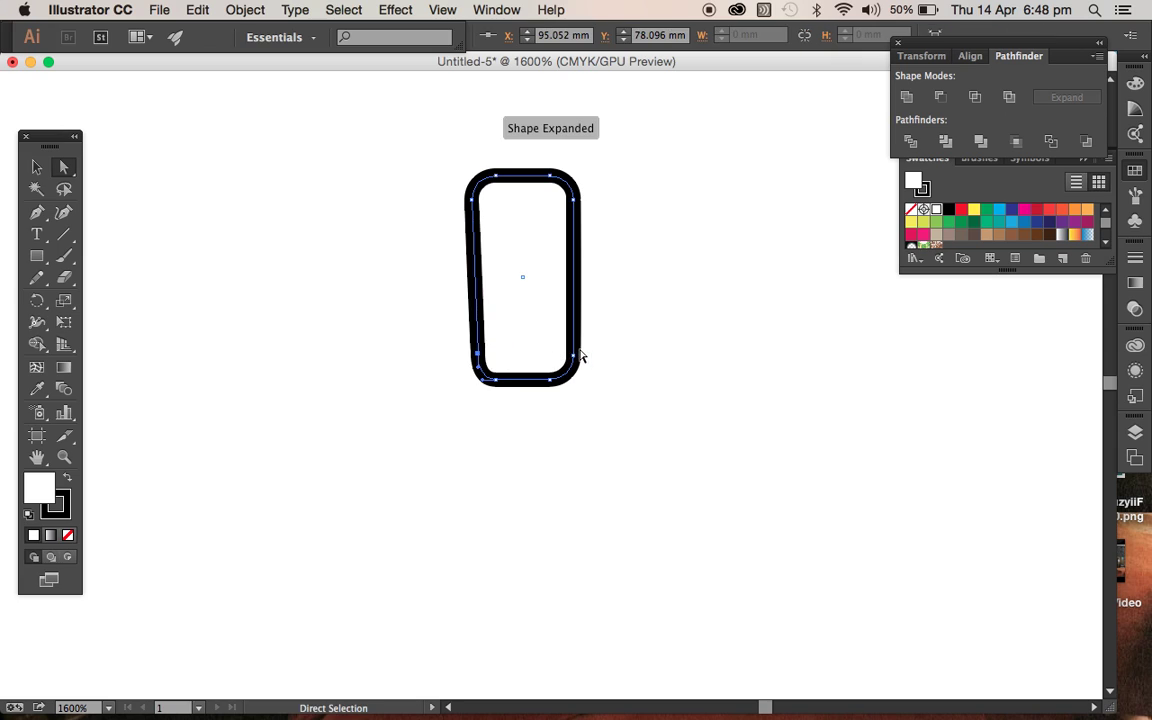
drag(577, 358, 567, 360)
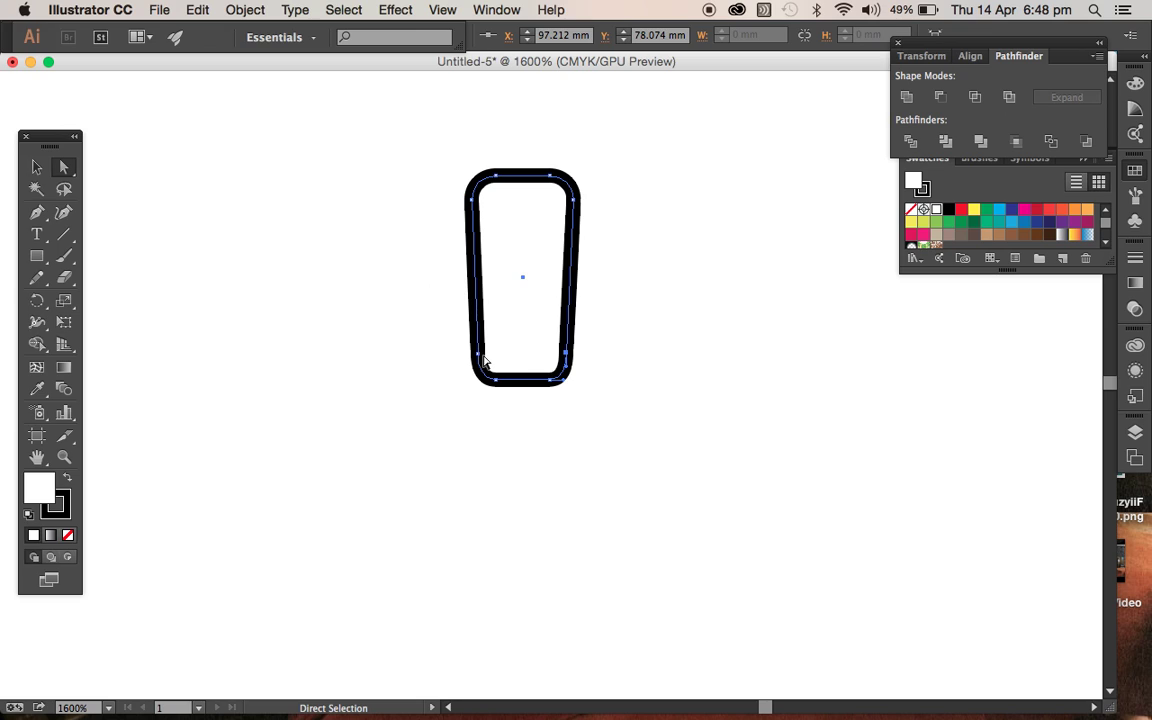
drag(480, 358, 481, 359)
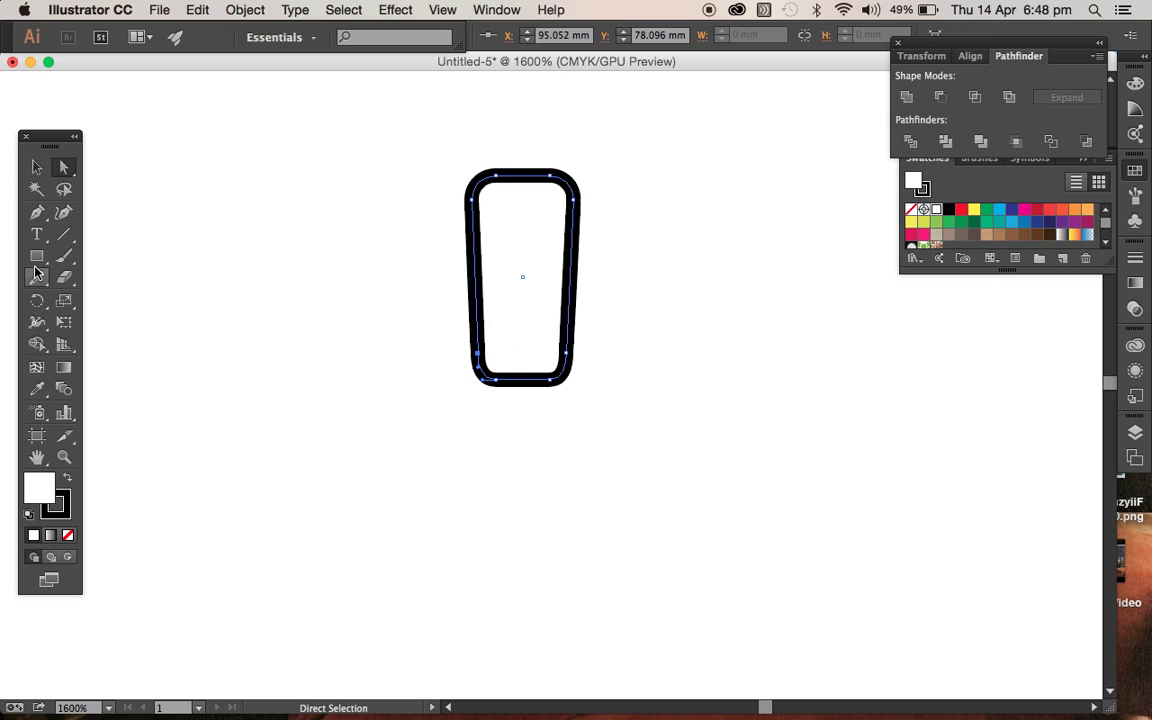
Fill the tapered shape with the Metal library's dark grey, C=0 M=0 Y=0 K=78
click(36, 167)
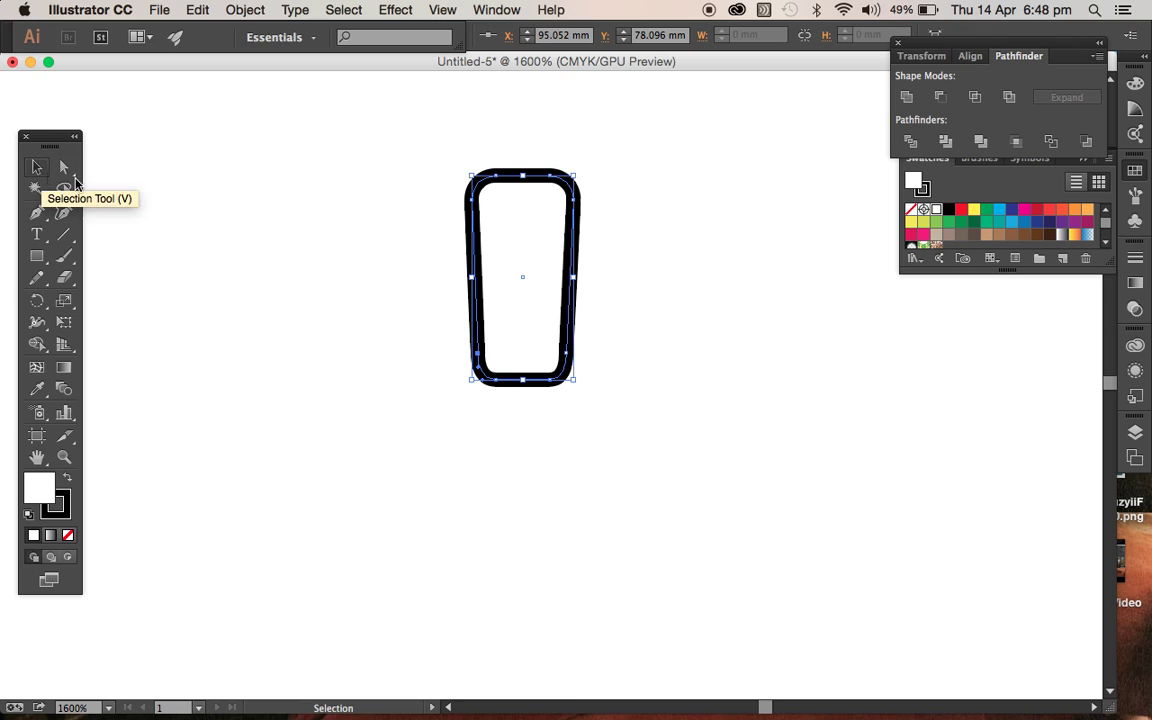
drag(418, 155, 613, 443)
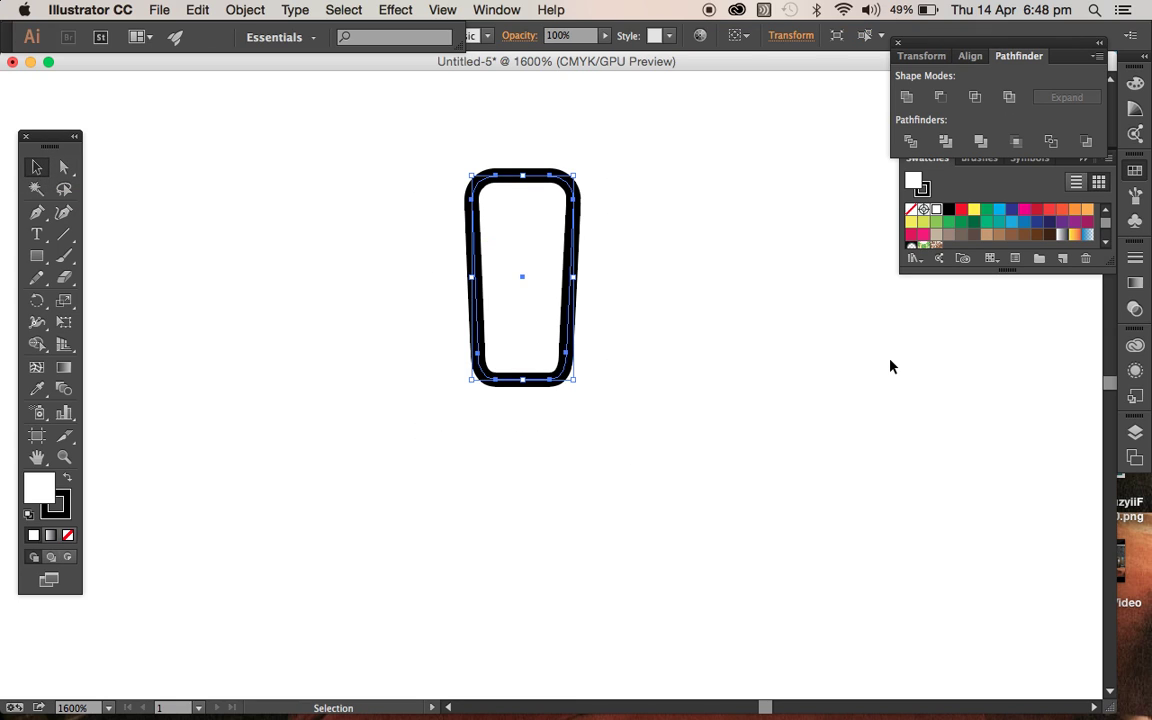
click(1136, 172)
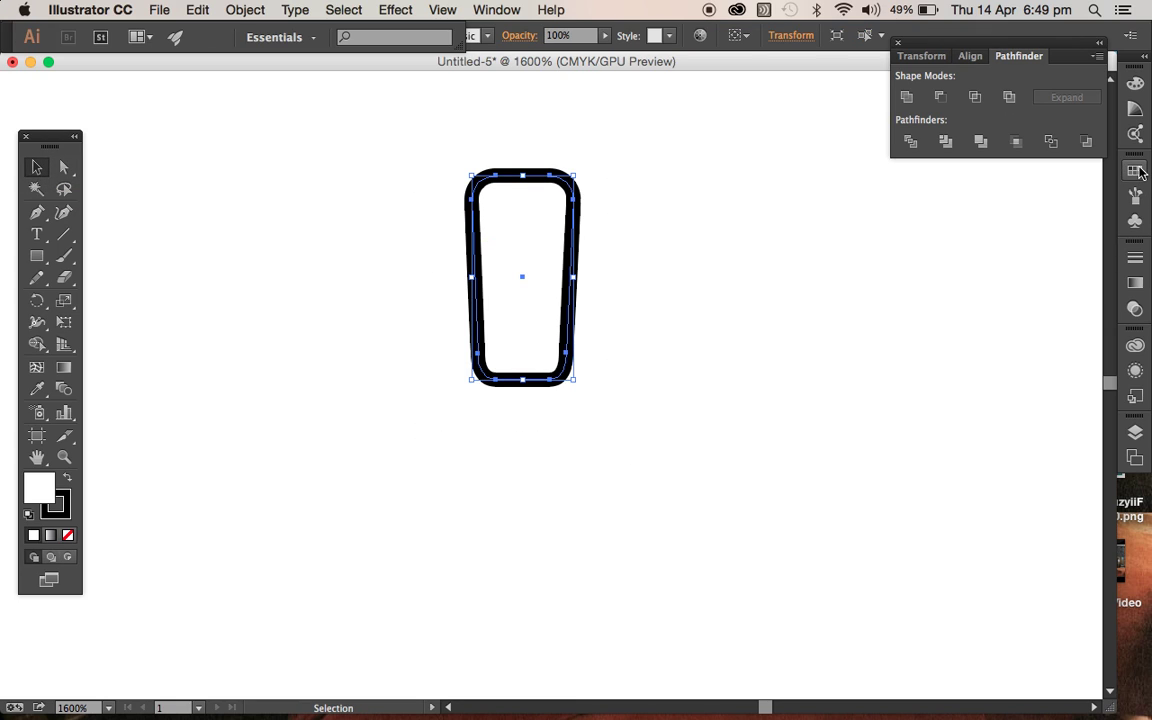
click(1136, 172)
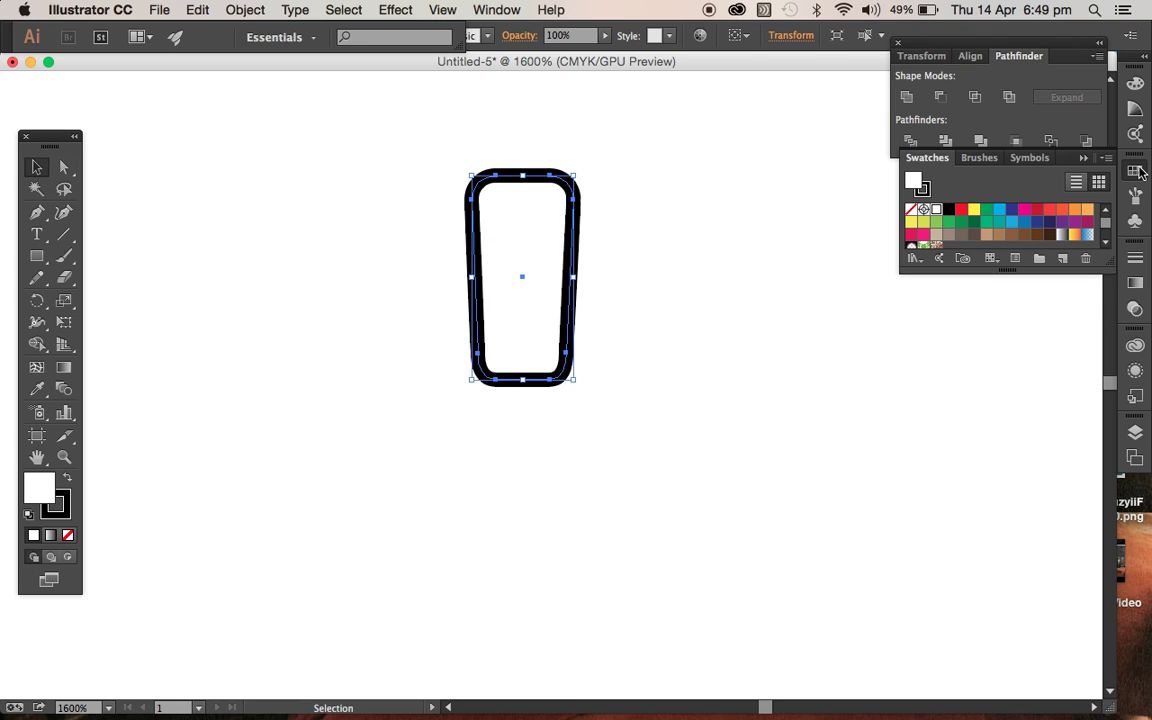
click(916, 260)
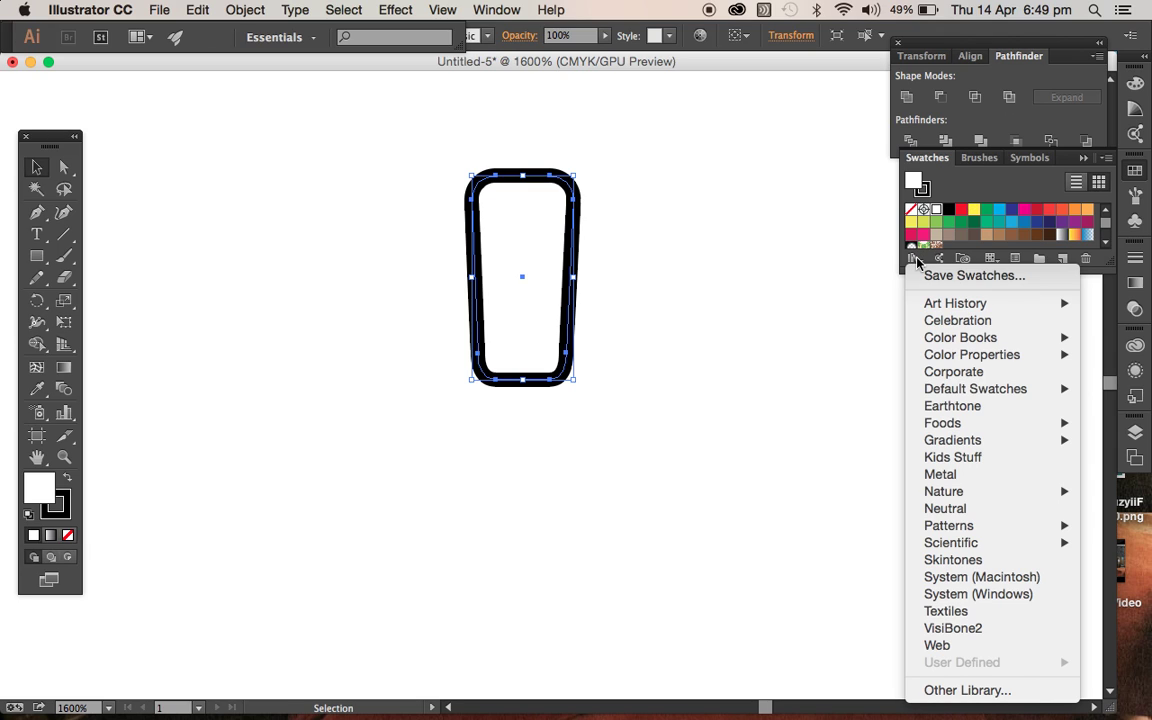
click(949, 476)
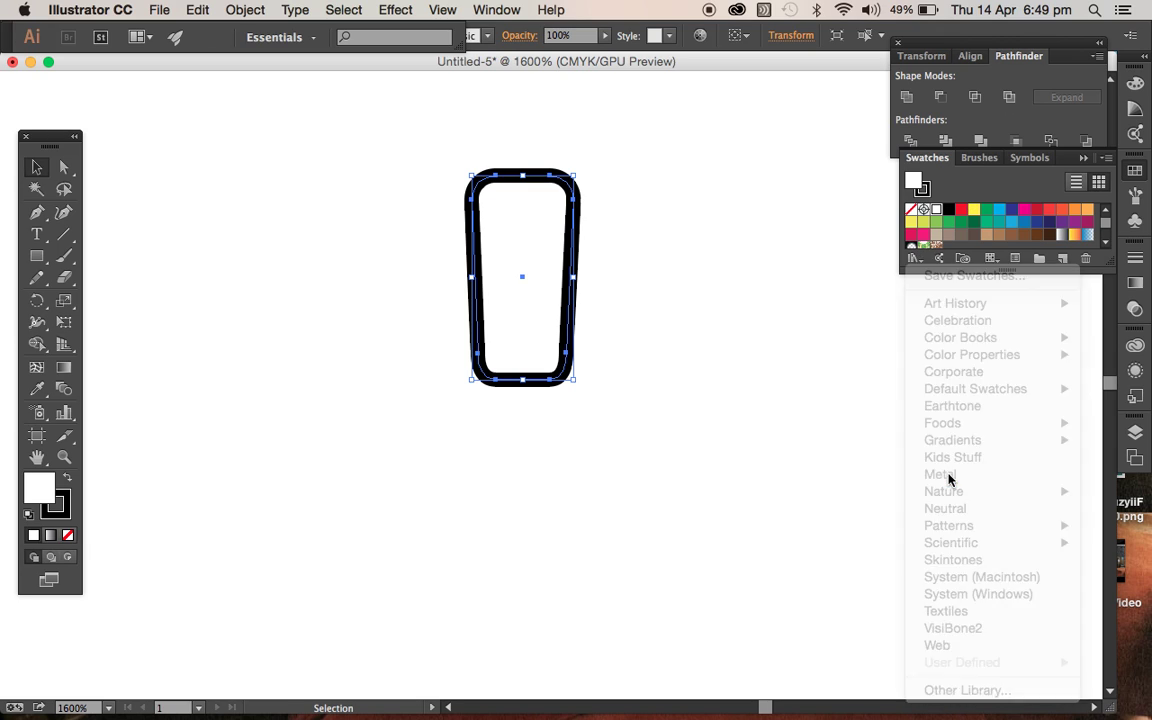
click(506, 421)
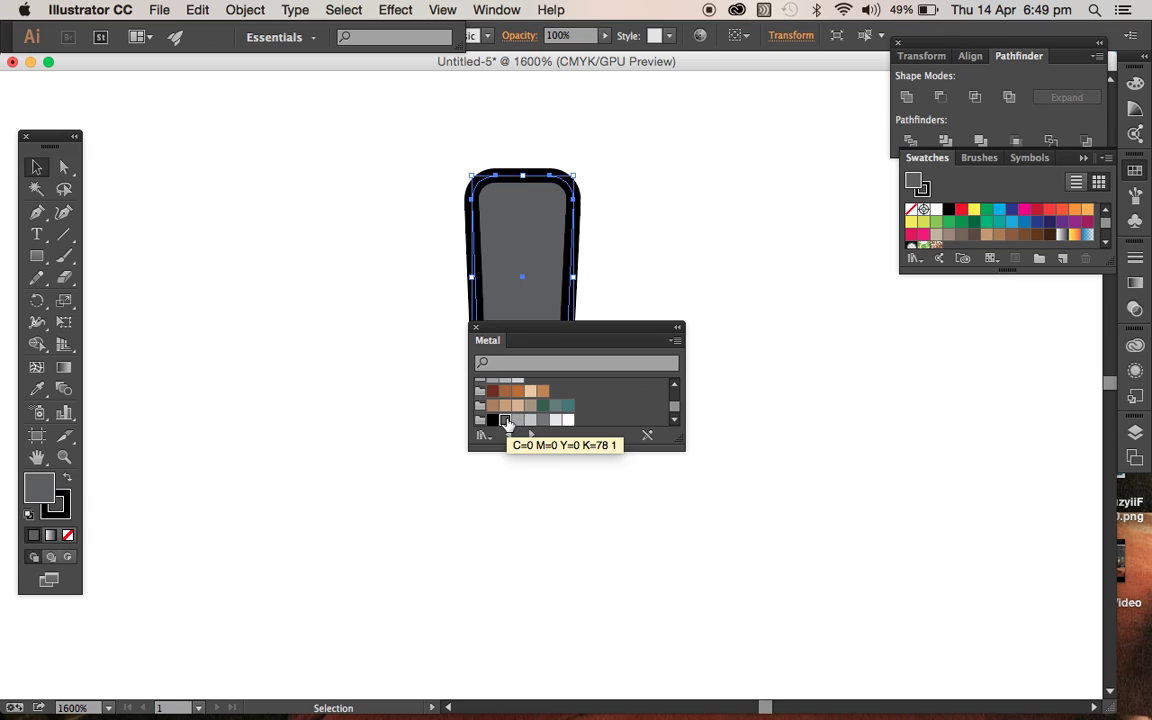
click(476, 327)
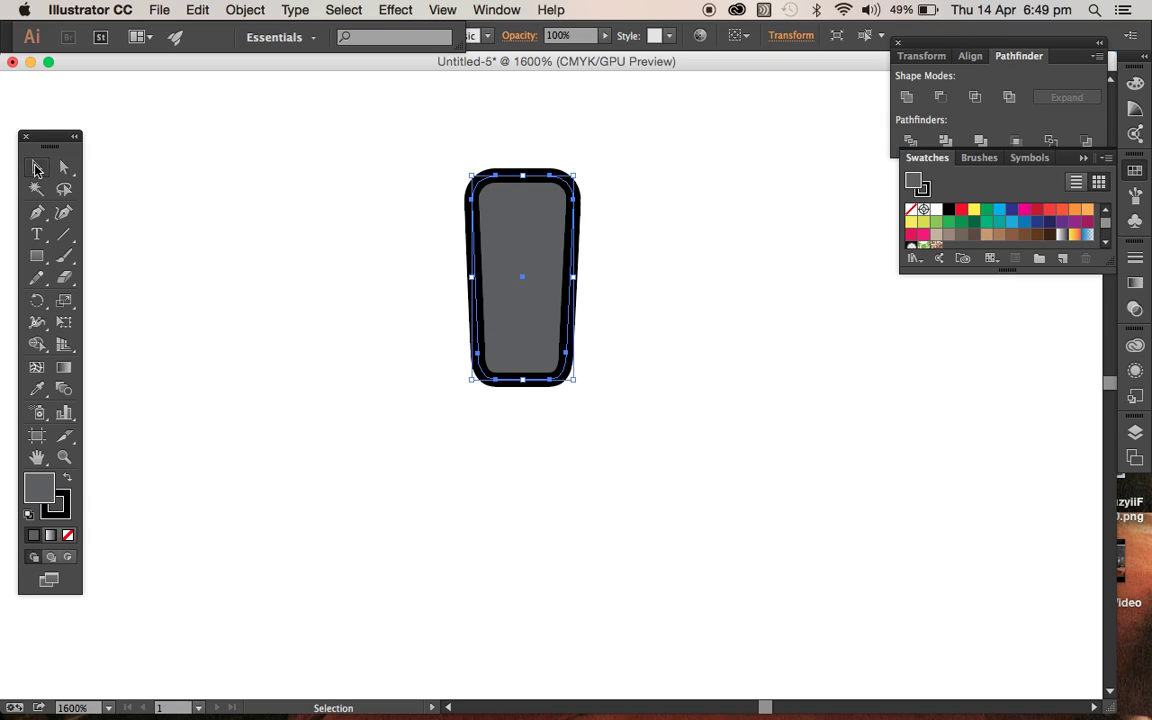
key(a)
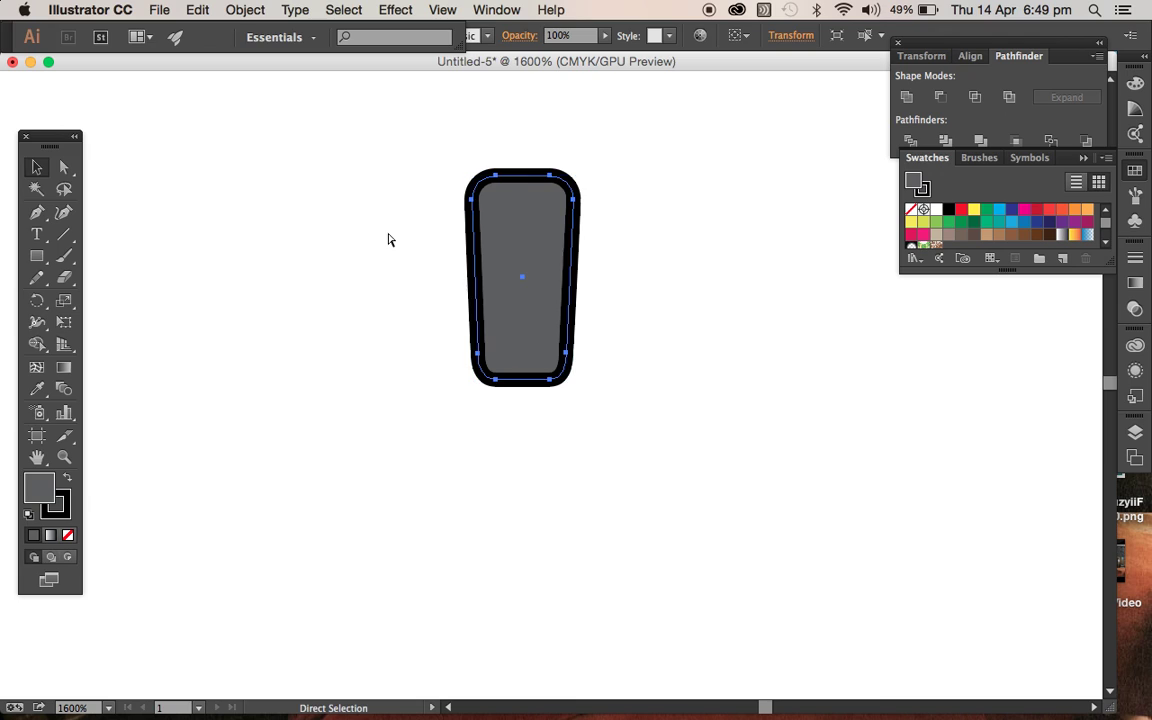
key(super+k)
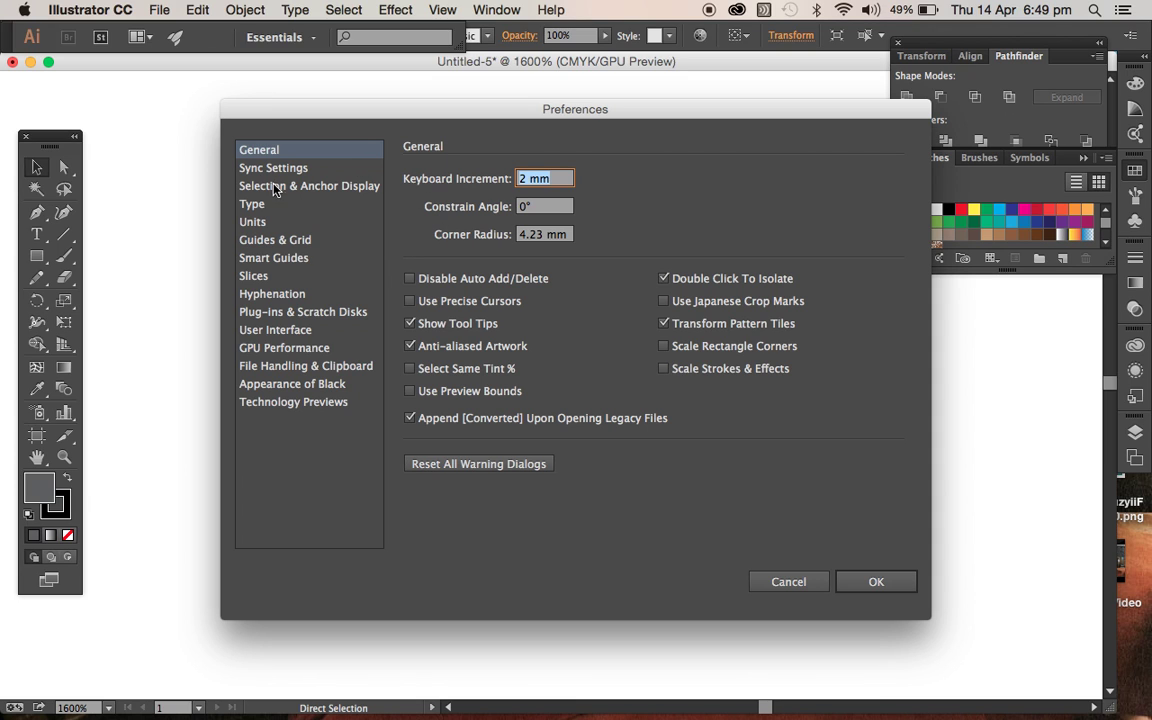
click(250, 204)
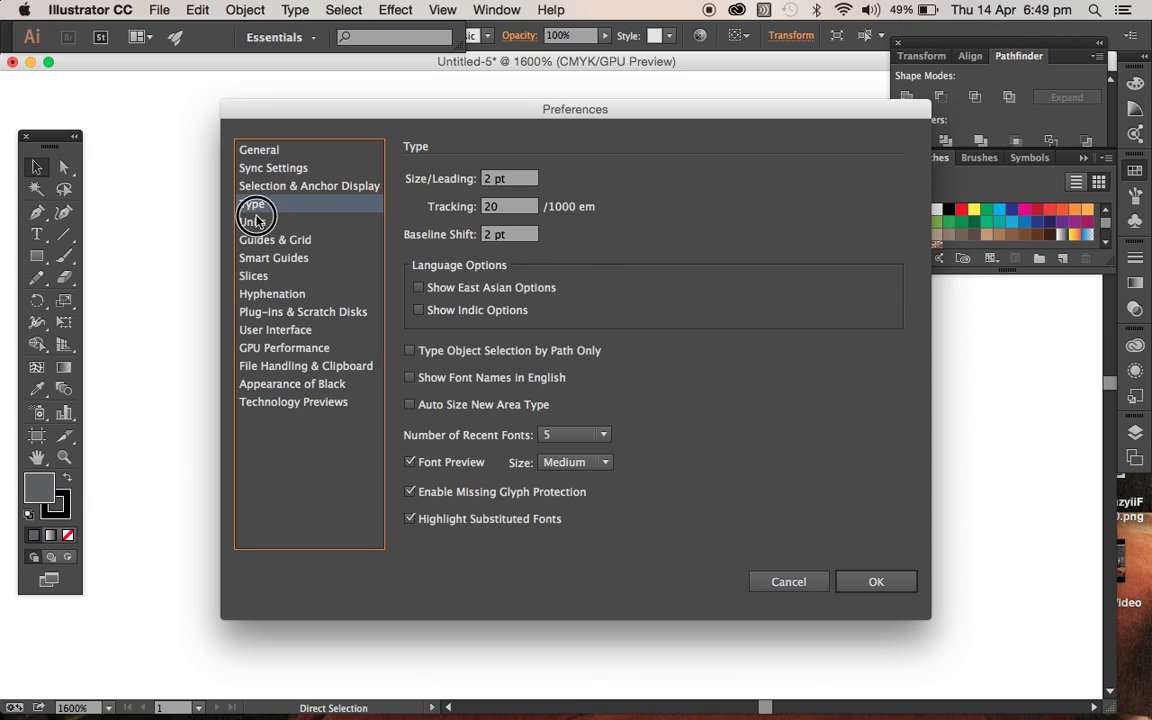
click(255, 221)
click(555, 180)
click(481, 222)
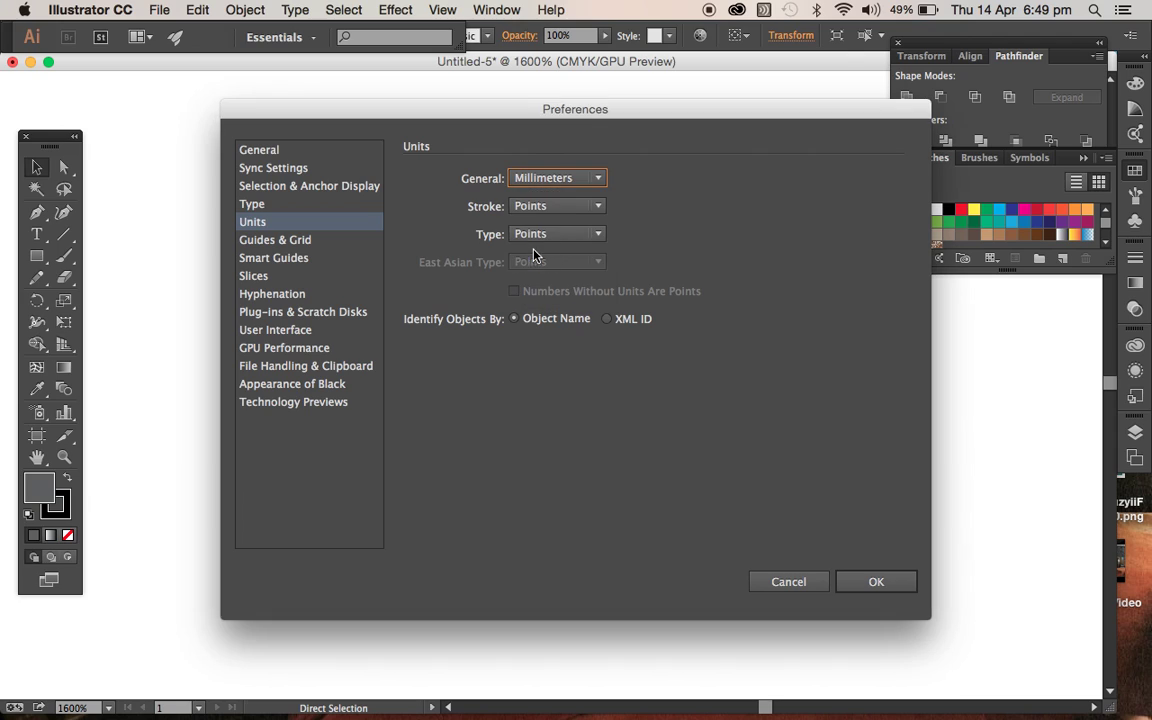
click(262, 150)
click(522, 179)
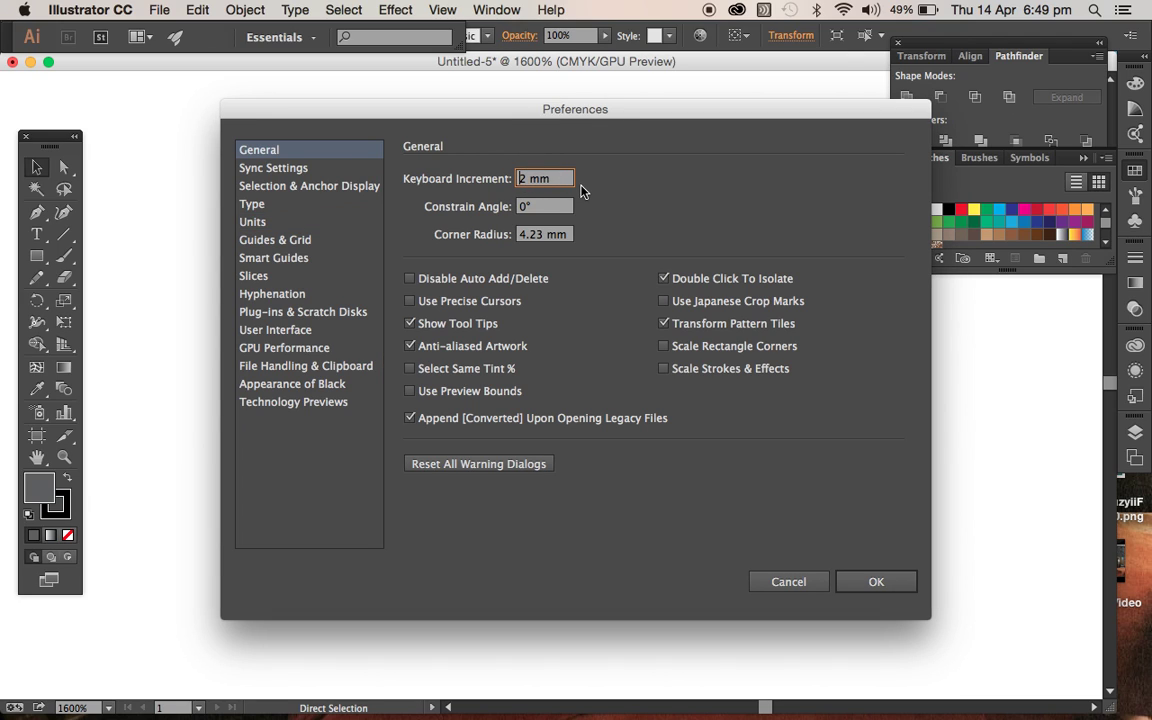
click(876, 582)
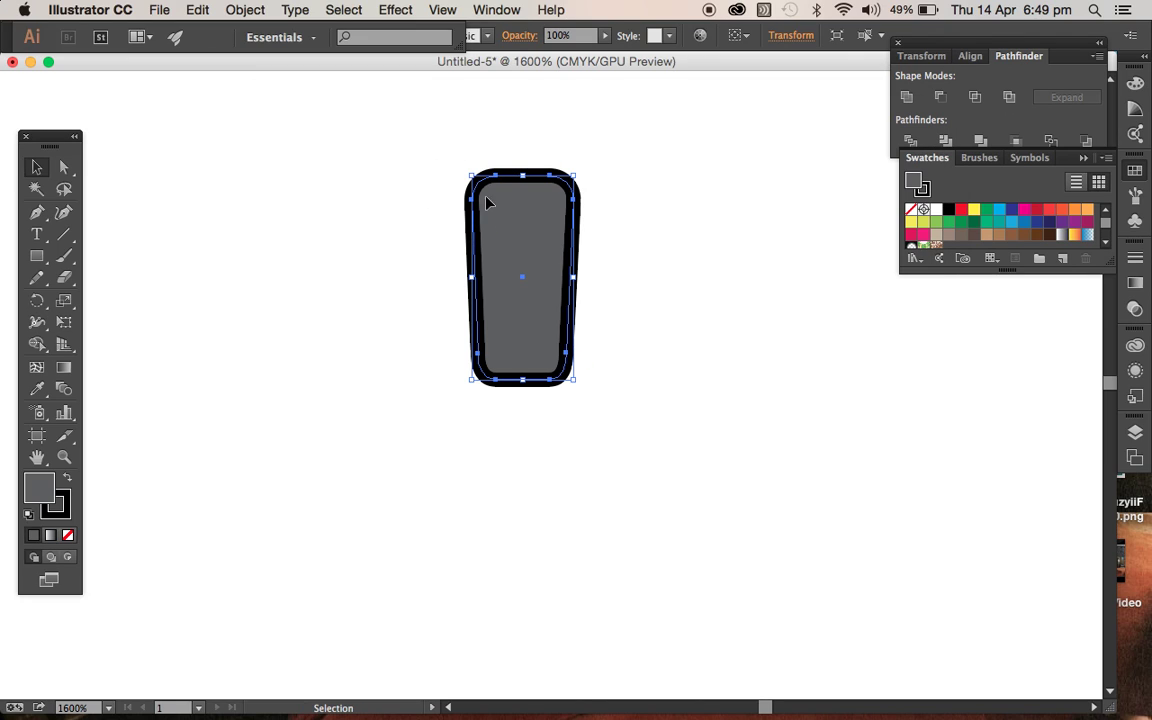
Duplicate the tooth, rotate the copy 180°, and shift it down
drag(391, 113, 583, 388)
key(super+d)
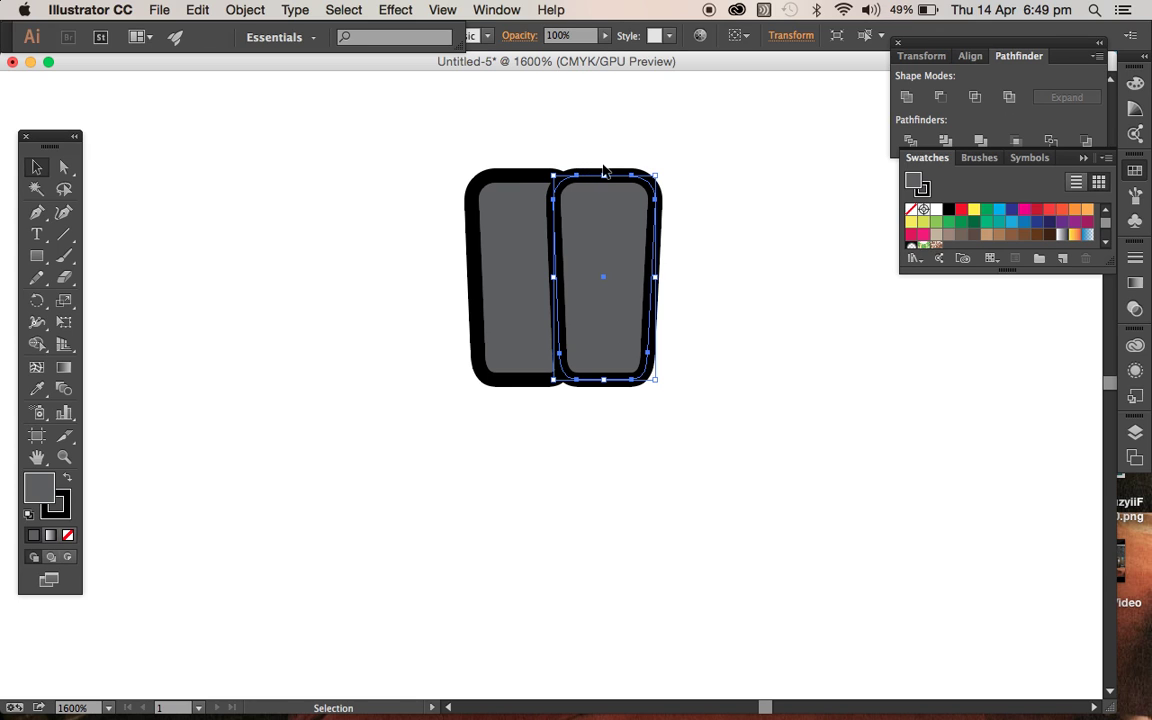
drag(542, 150, 606, 418)
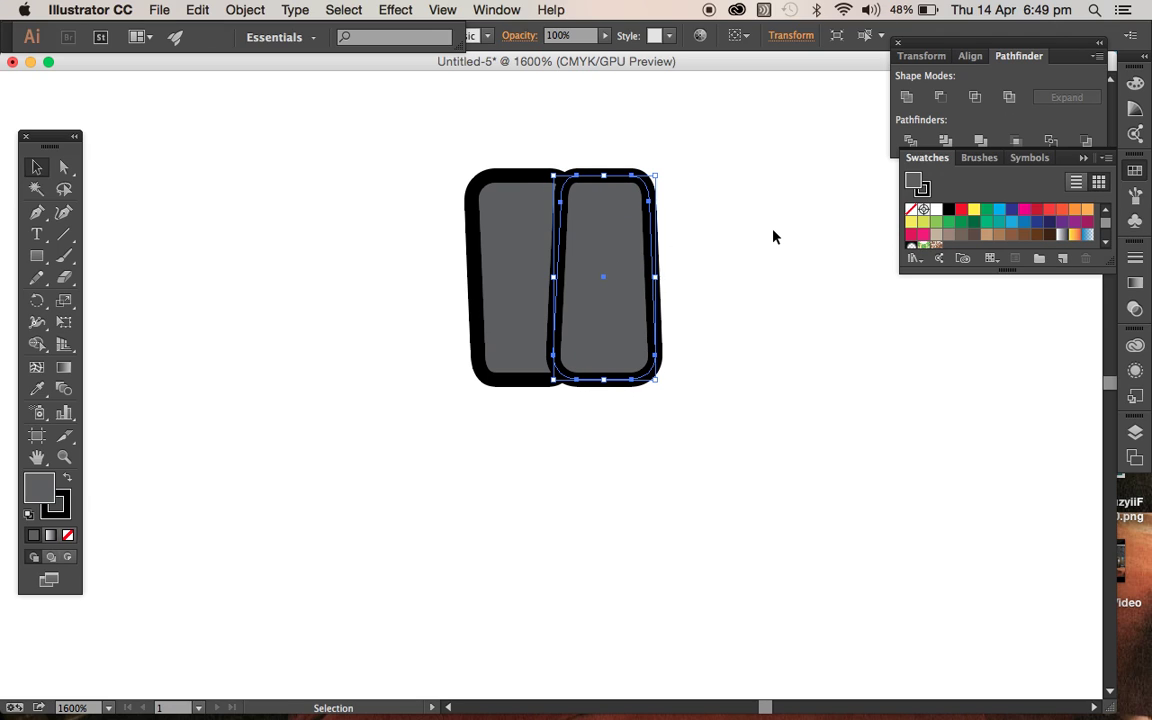
key(Down)
key(Down)
key(Down)
key(Down)
key(Down)
key(Down)
Nudge the front tooth right and down so the pair overlaps, then select both shapes
click(740, 301)
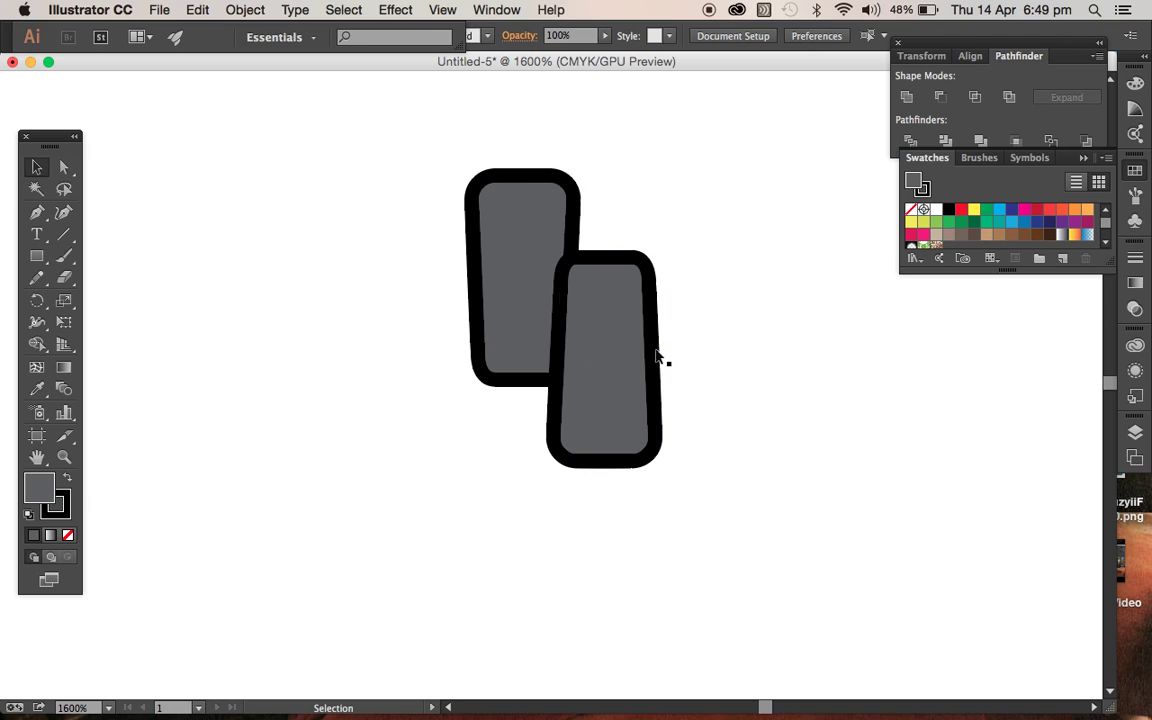
drag(632, 360, 638, 358)
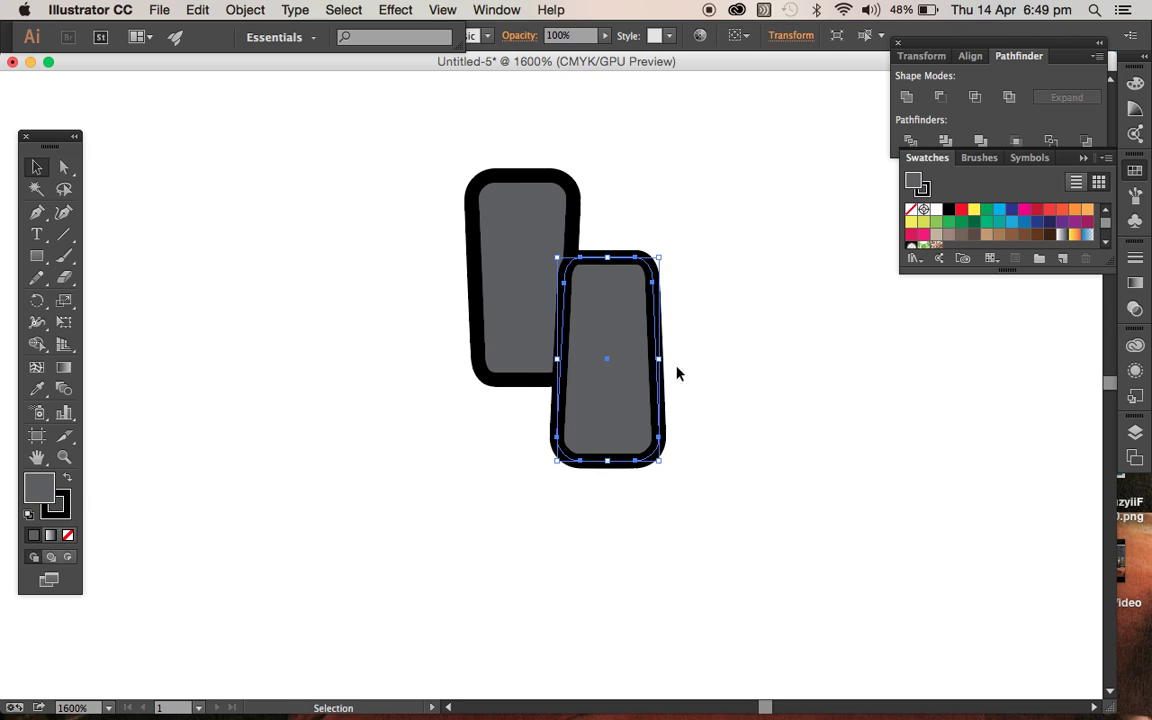
click(740, 398)
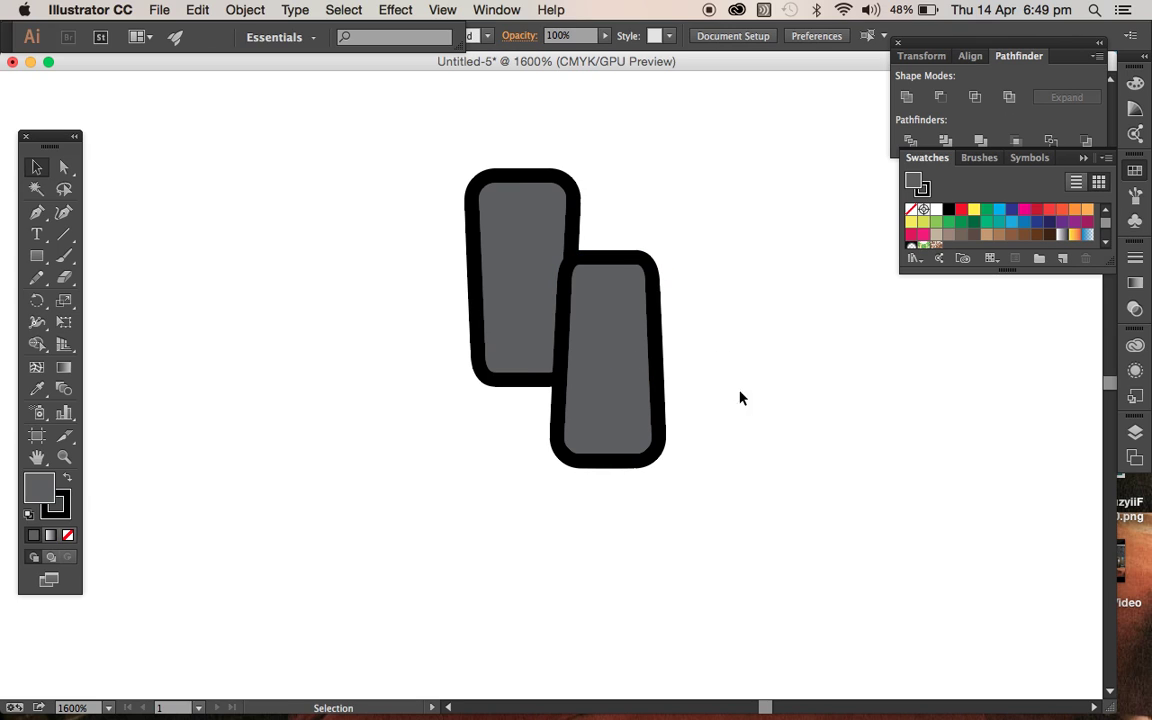
click(635, 455)
key(Down)
click(741, 494)
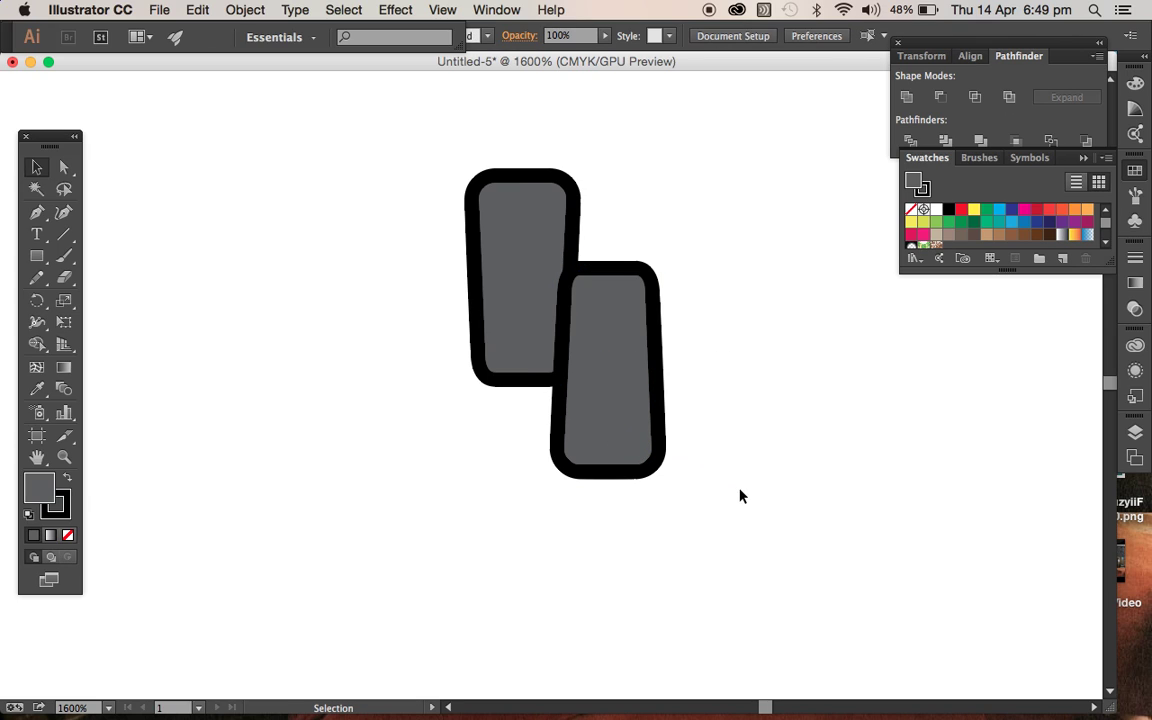
drag(710, 557, 435, 162)
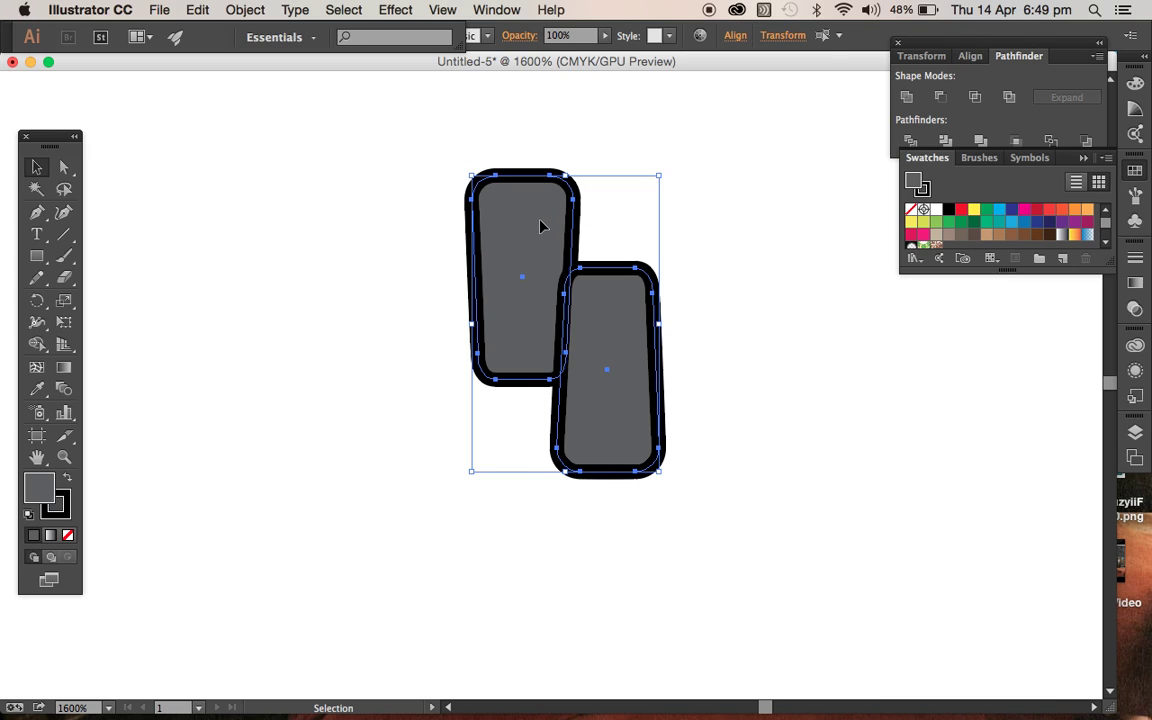
Group the two teeth and drag them into the Brushes panel as a new Pattern Brush
right_click(542, 226)
click(620, 309)
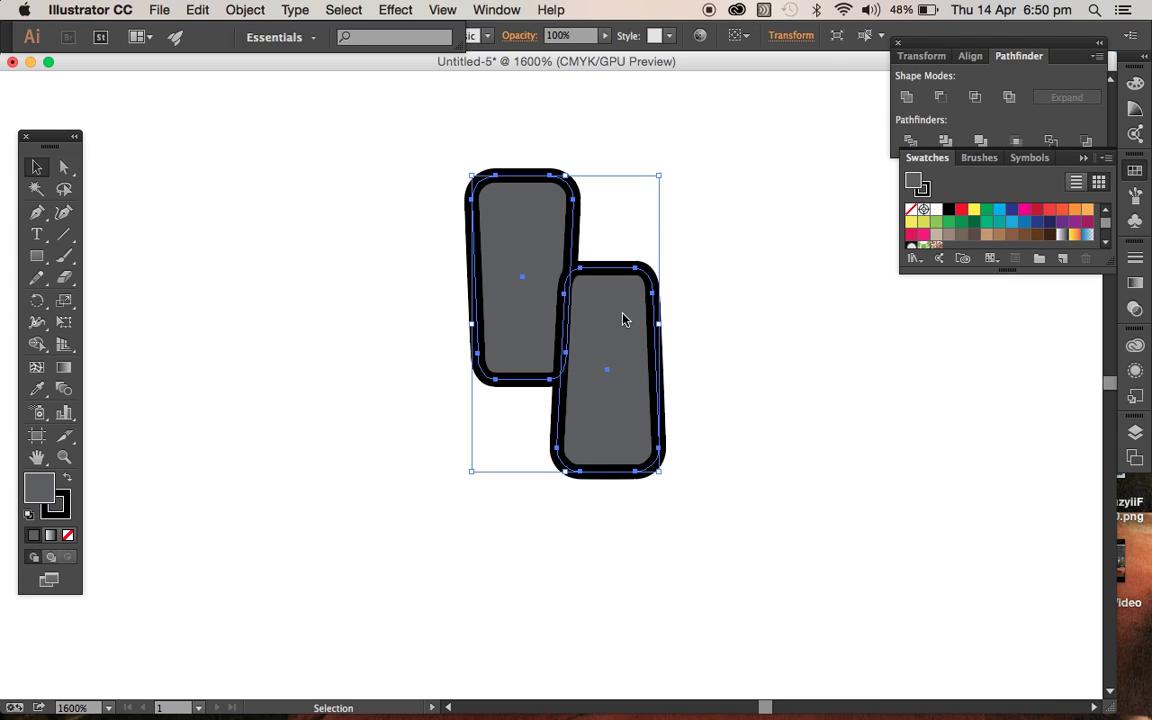
click(980, 158)
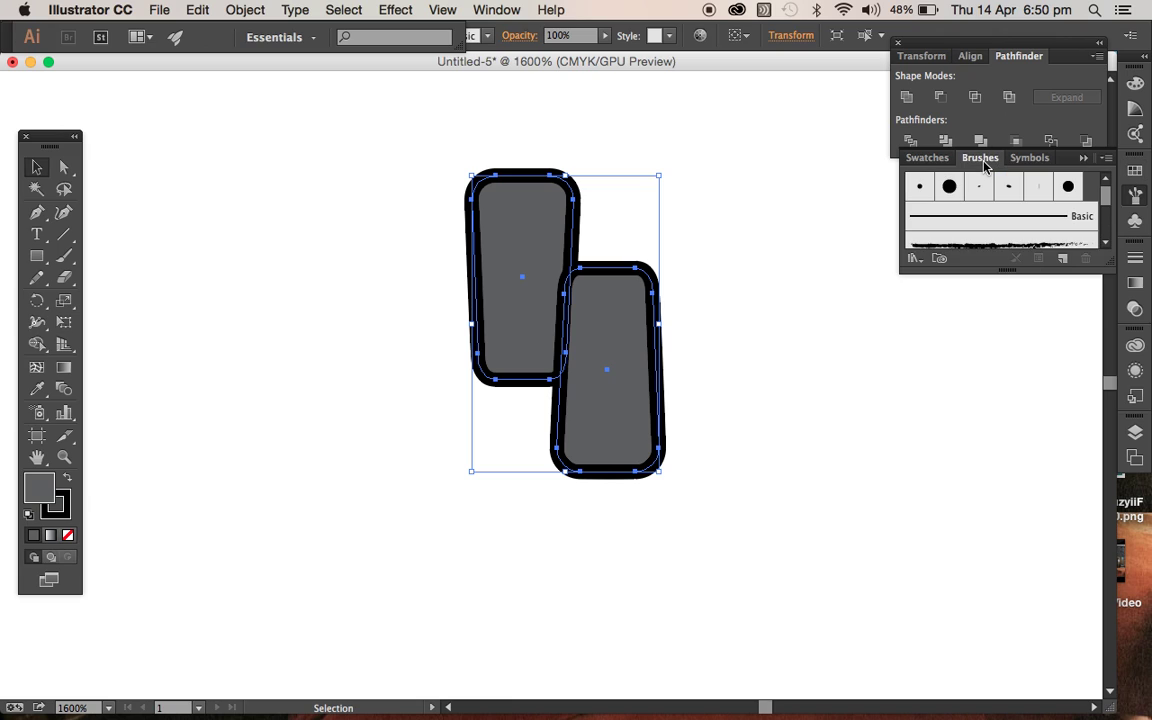
scroll(1003, 194, down, 3)
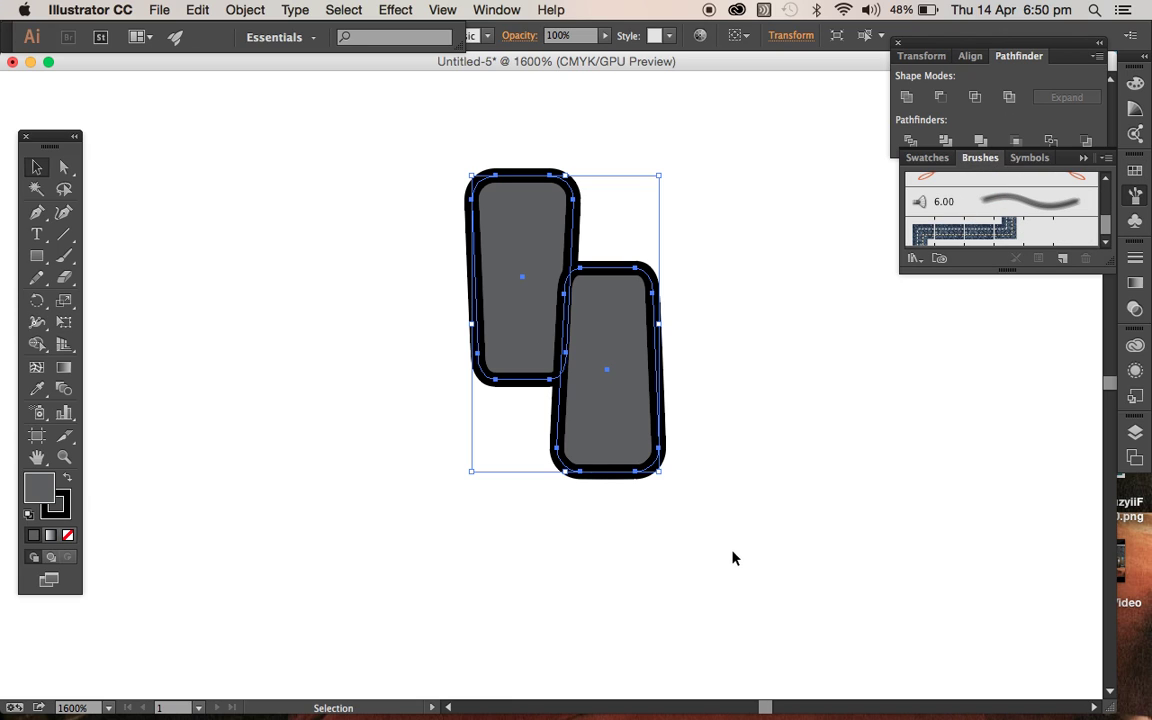
mouse_move(512, 198)
mouse_down()
mouse_move(933, 208)
mouse_move(998, 231)
mouse_up()
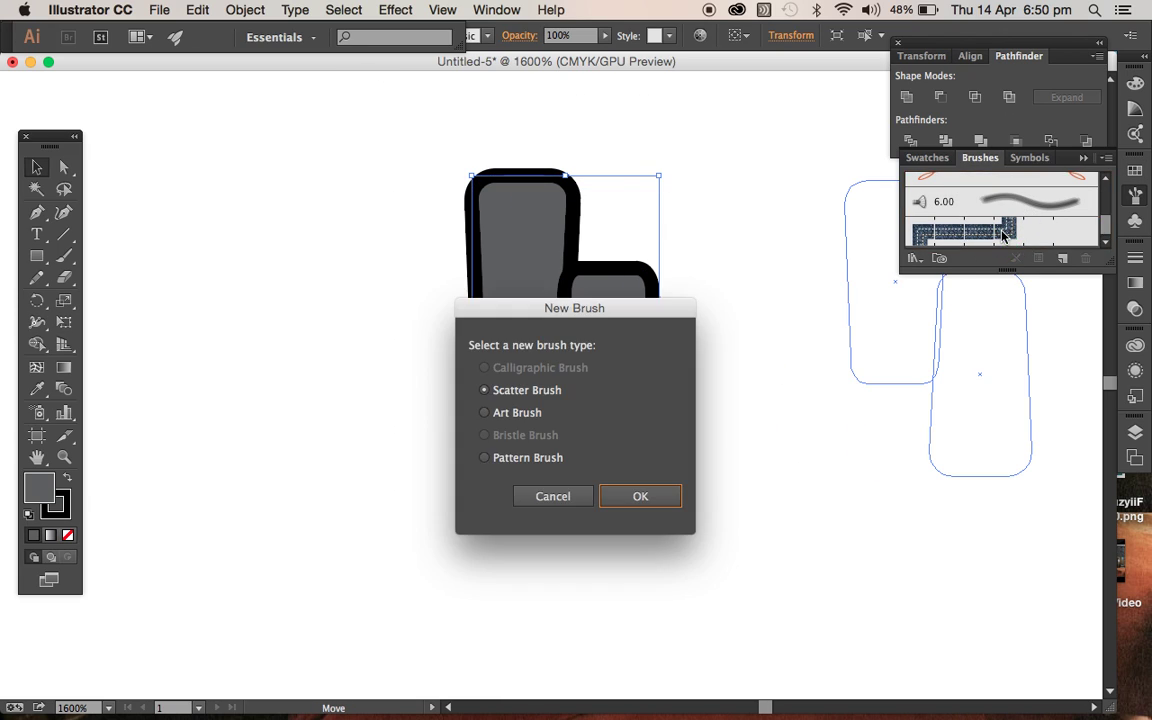
click(489, 459)
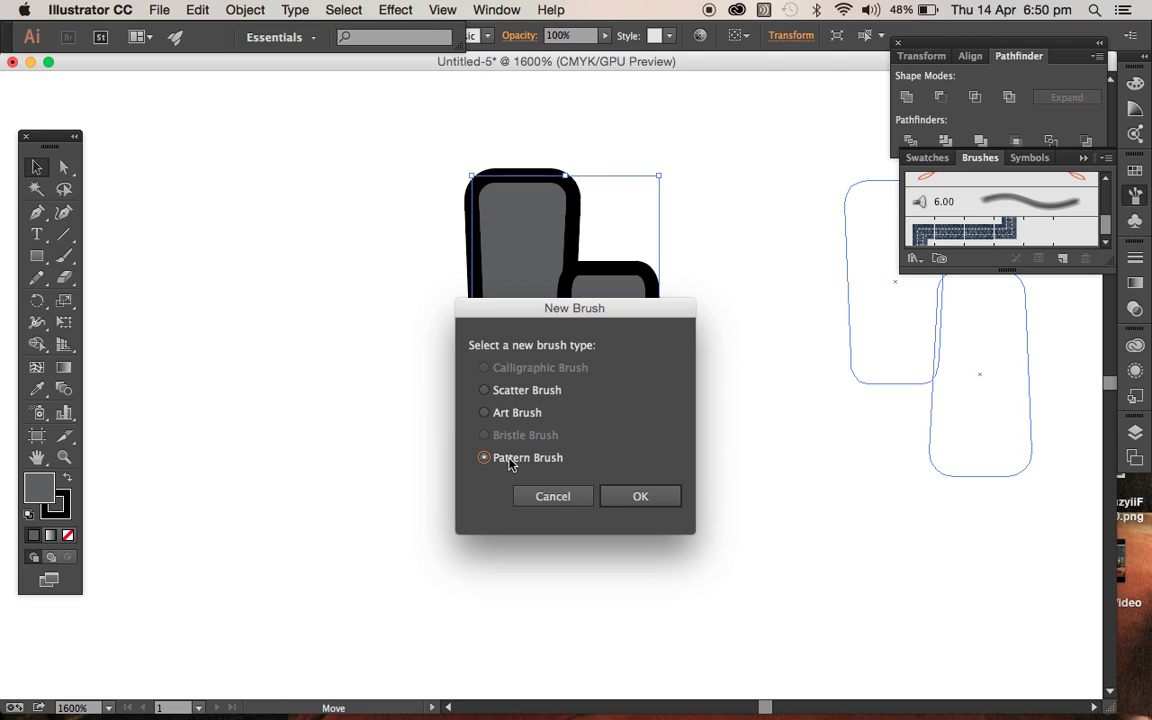
click(641, 497)
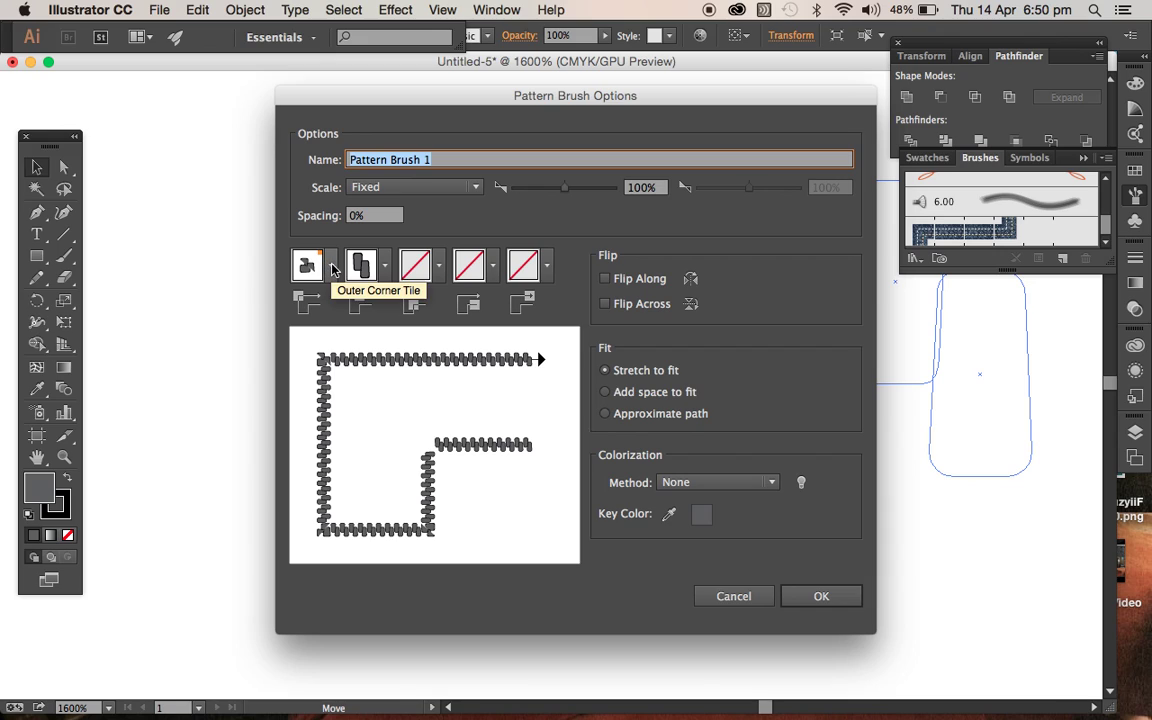
Set the brush's Outer Corner Tile to None and name it 'teeth'
click(331, 266)
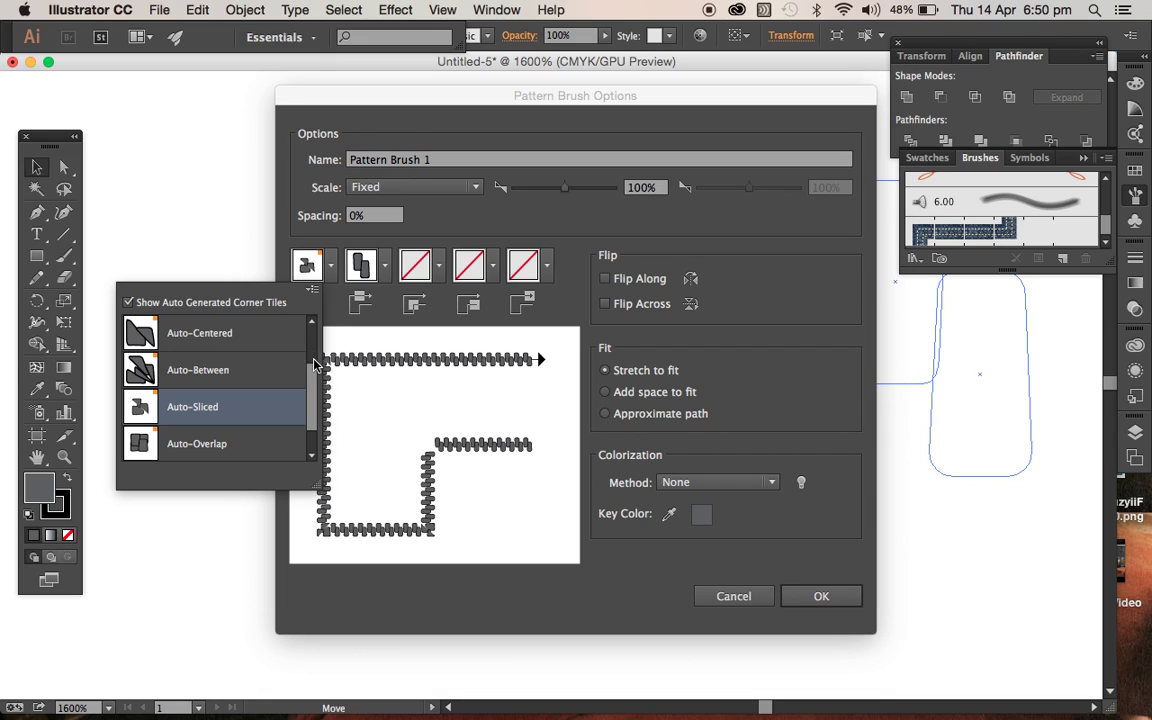
scroll(290, 370, up, 3)
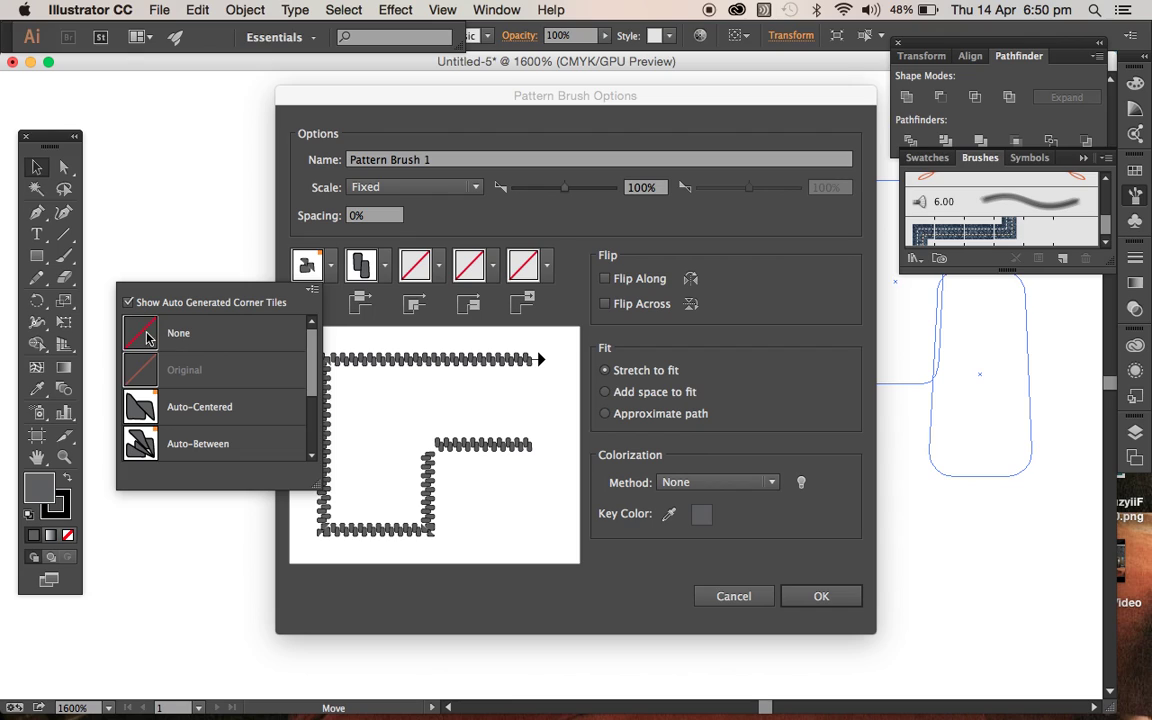
click(170, 336)
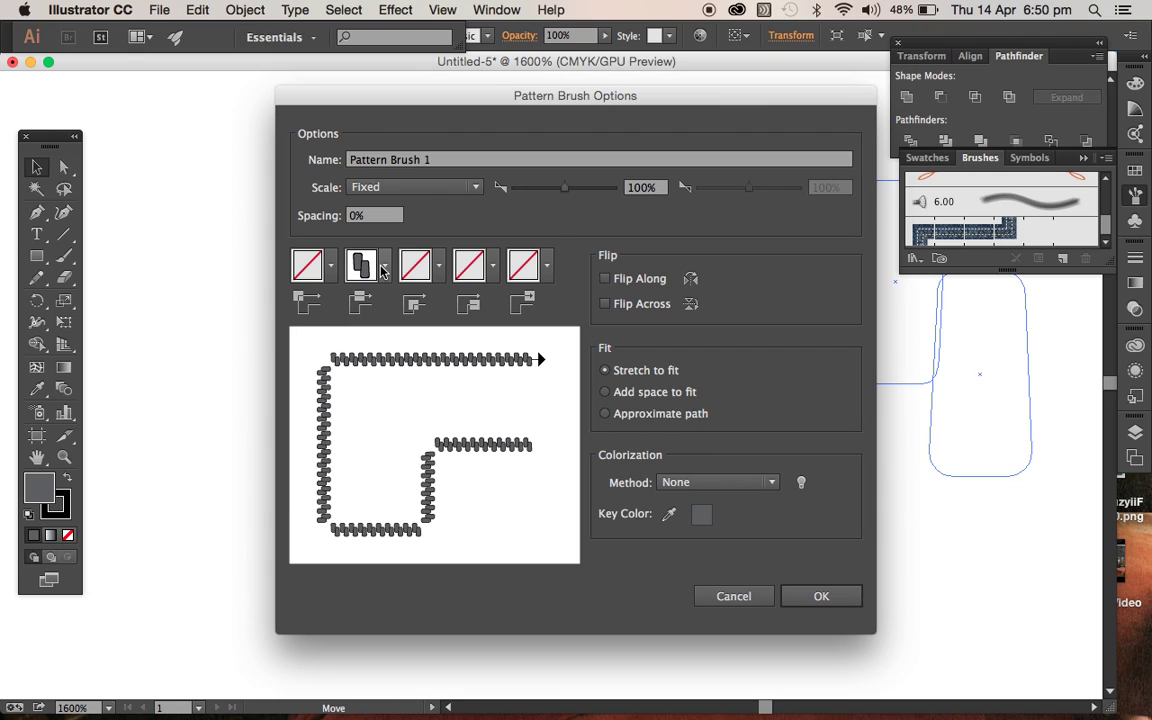
click(375, 165)
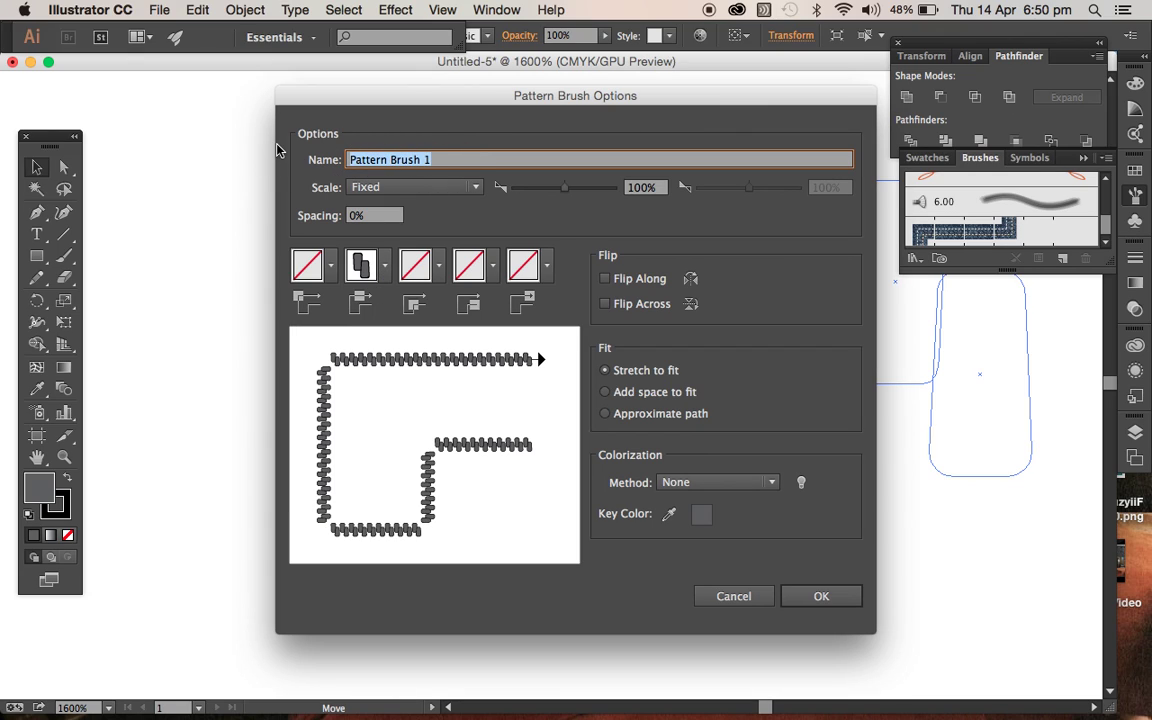
text(teeth)
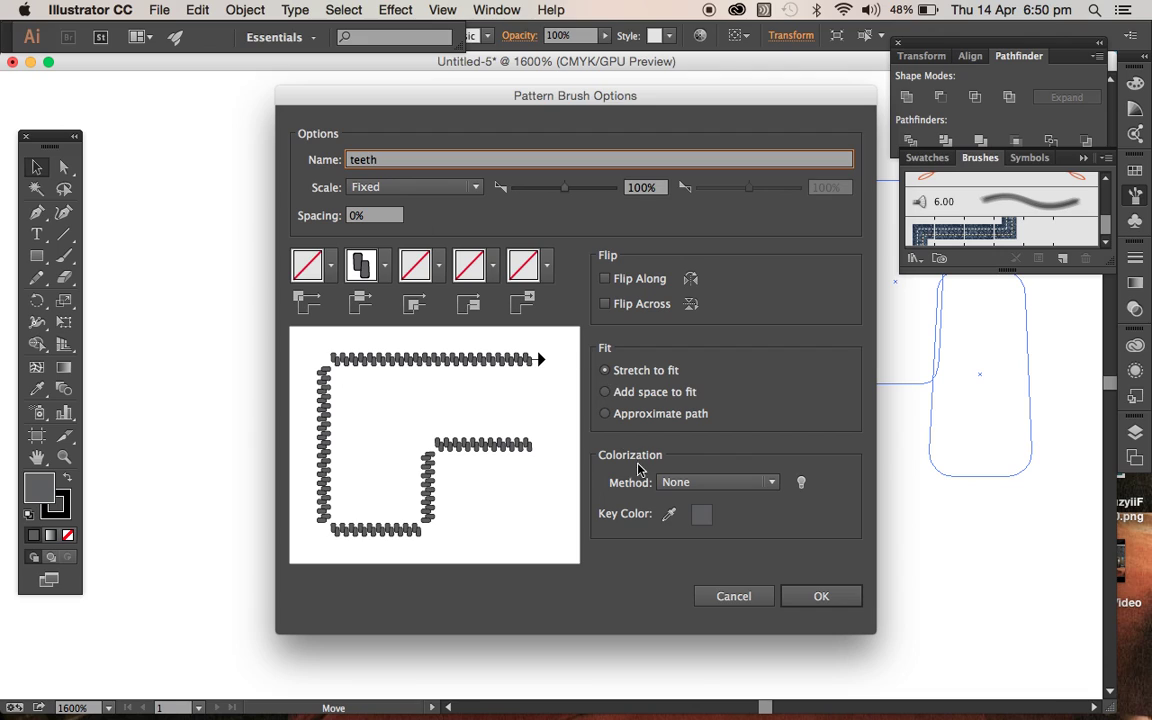
click(815, 596)
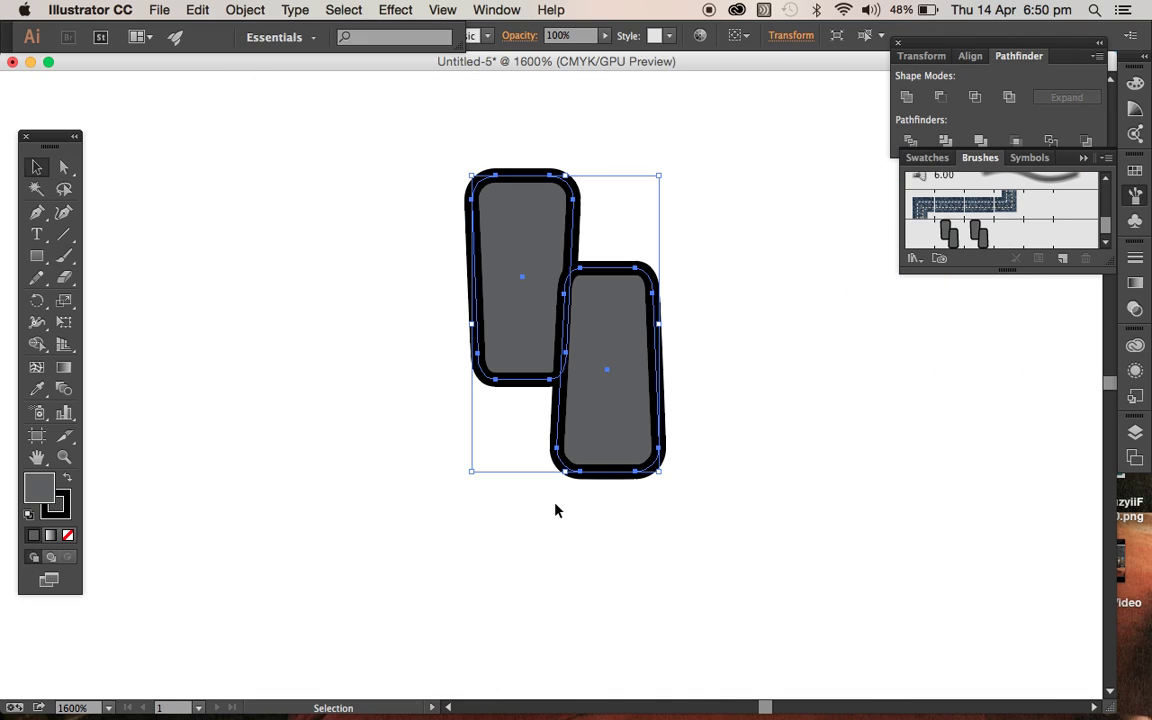
Draw a horizontal line near the page top and stroke it with the teeth brush
key(super+minus)
key(super+minus)
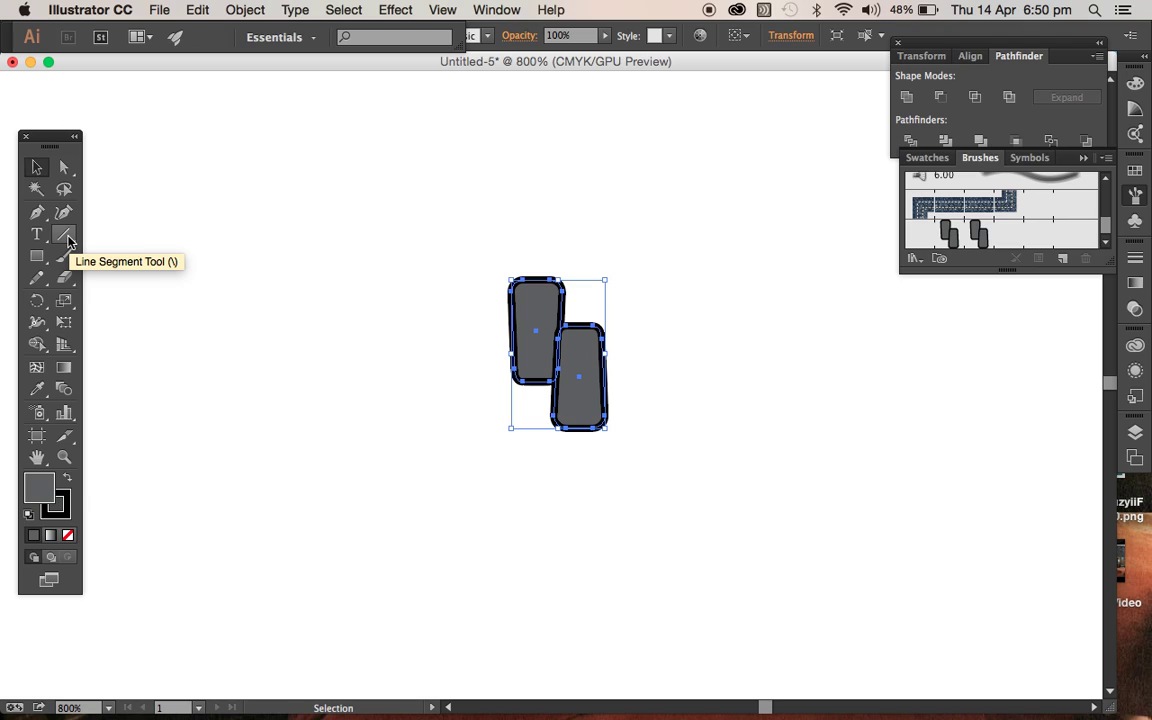
click(66, 236)
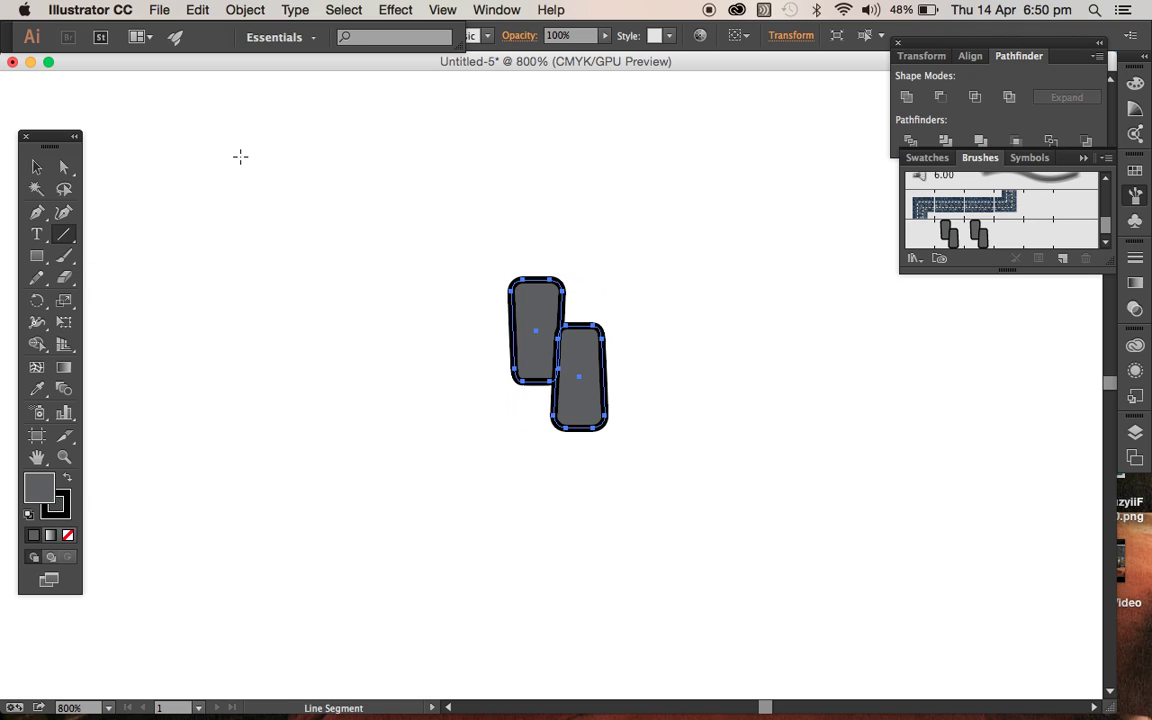
drag(240, 156, 871, 155)
click(955, 233)
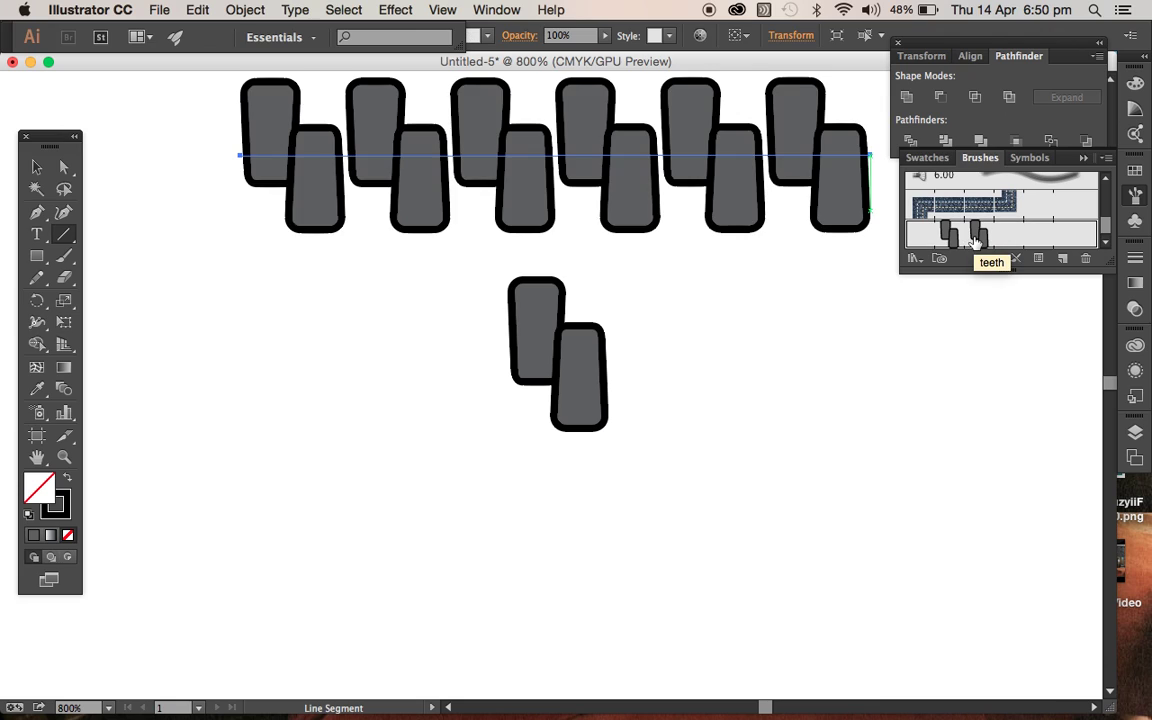
Scale the teeth brush to 60%, apply it to existing strokes, and zoom out to the row
click(955, 240)
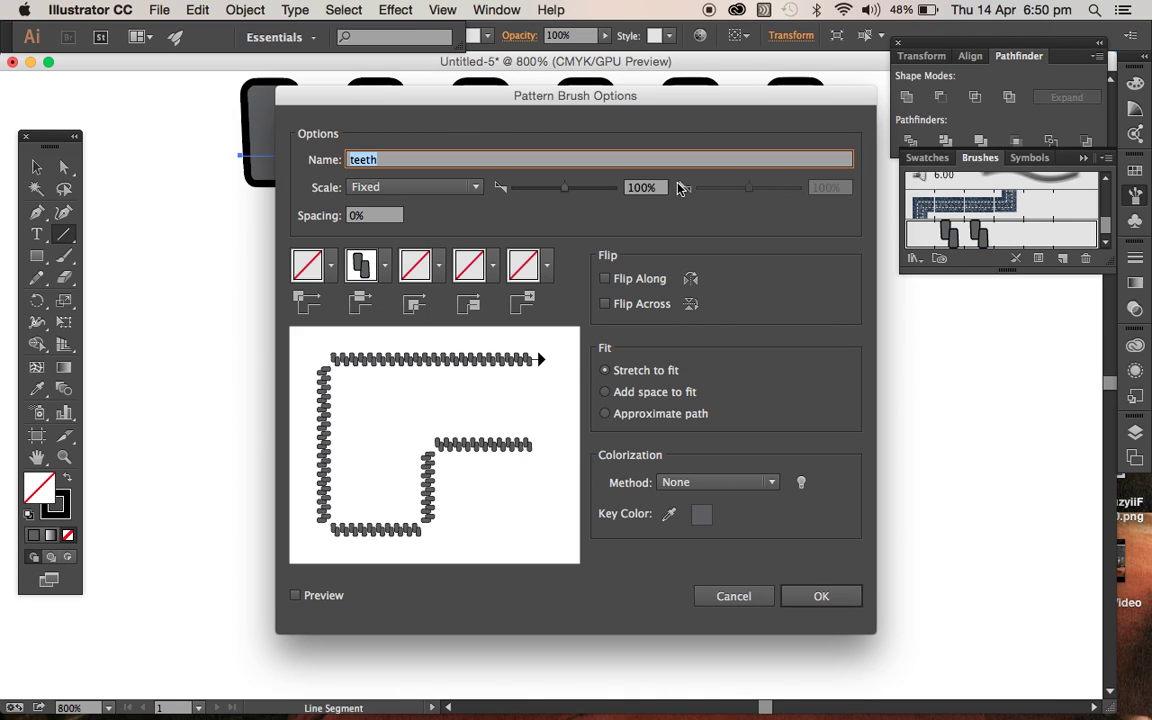
drag(563, 193, 543, 193)
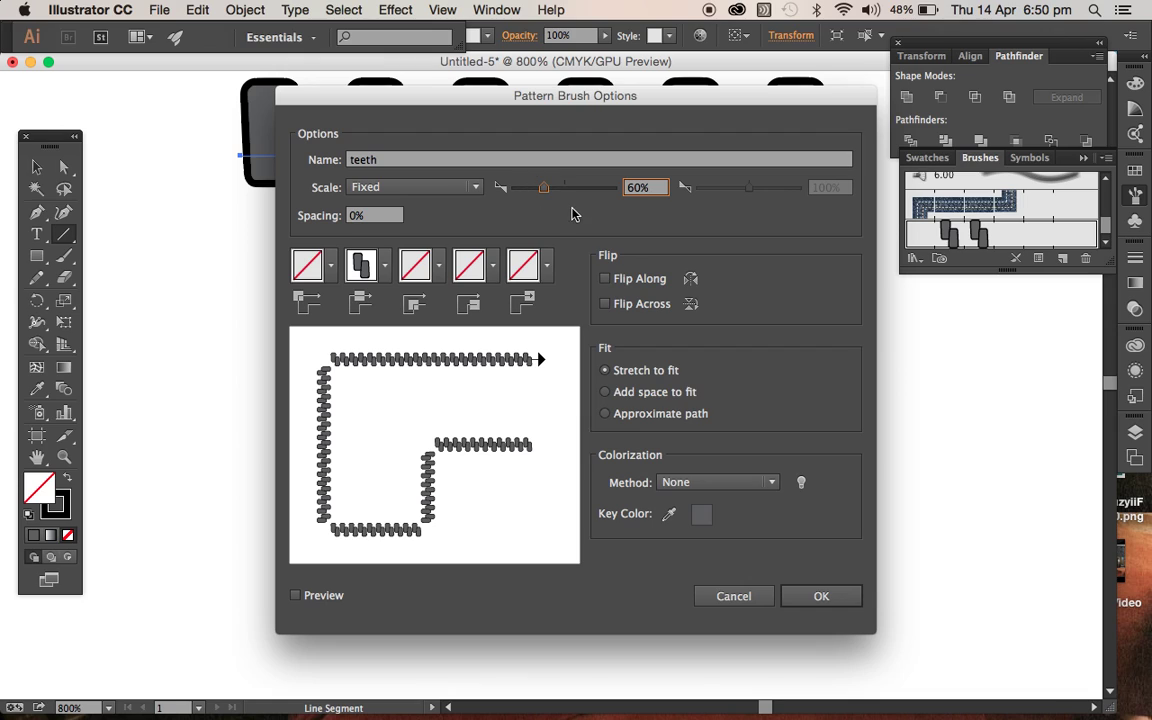
click(818, 597)
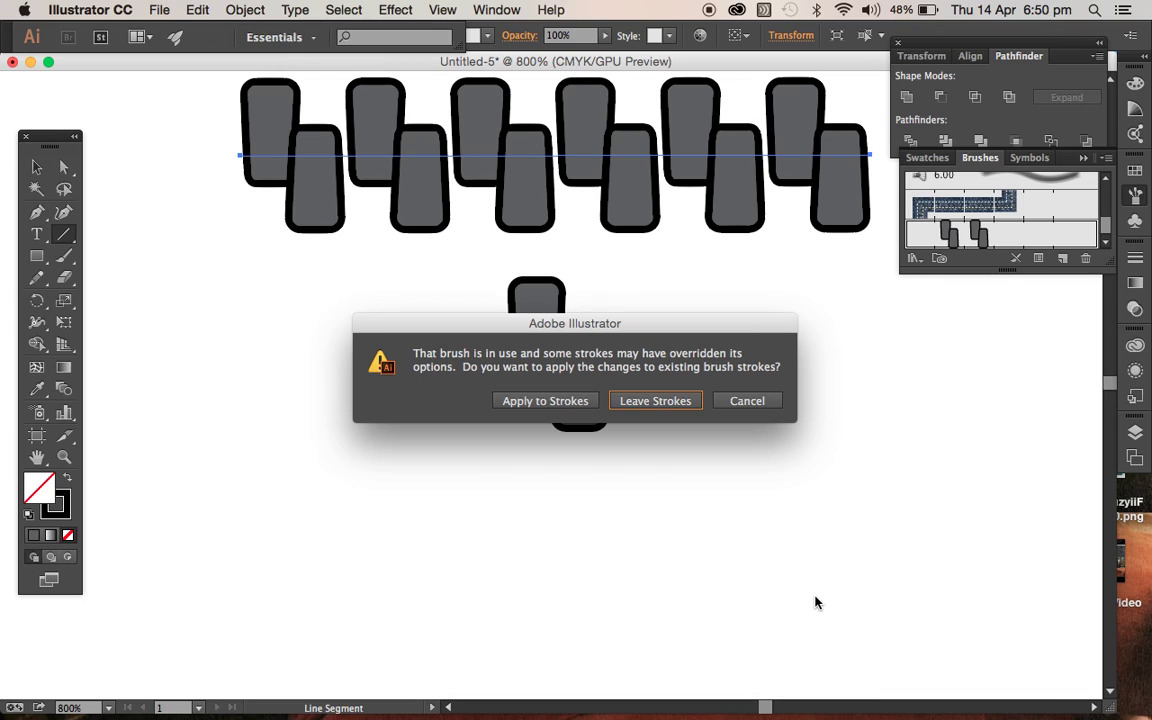
click(527, 404)
key(super+minus)
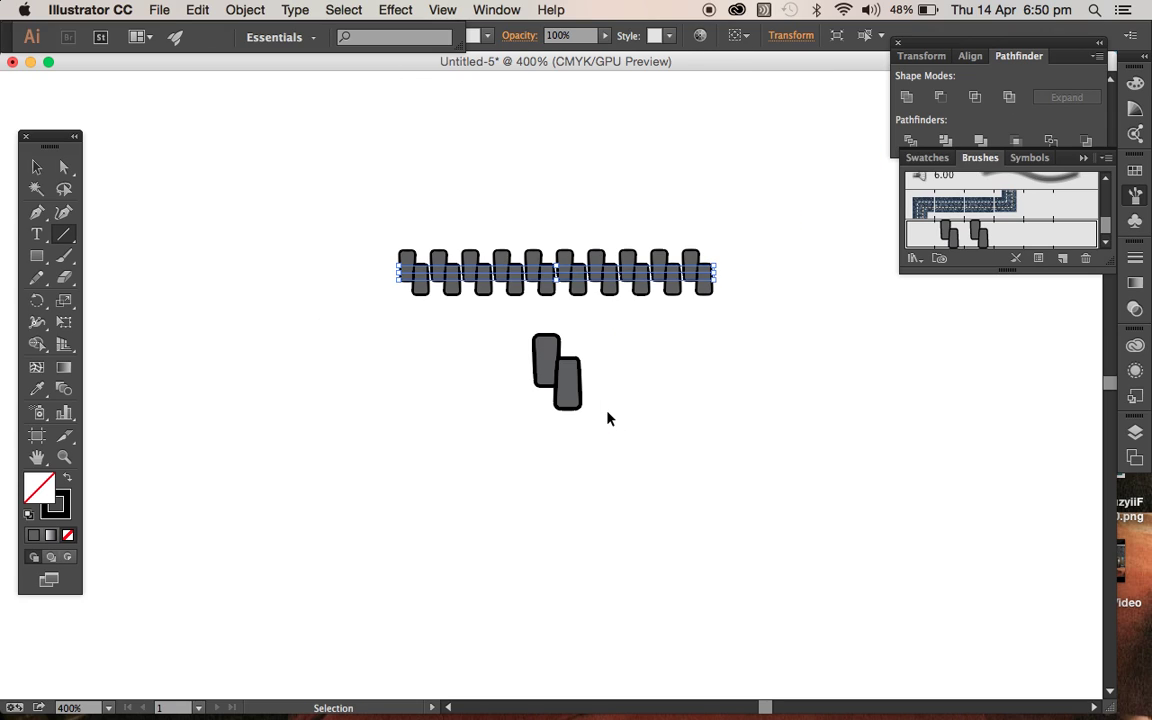
key(backslash)
click(648, 409)
click(520, 431)
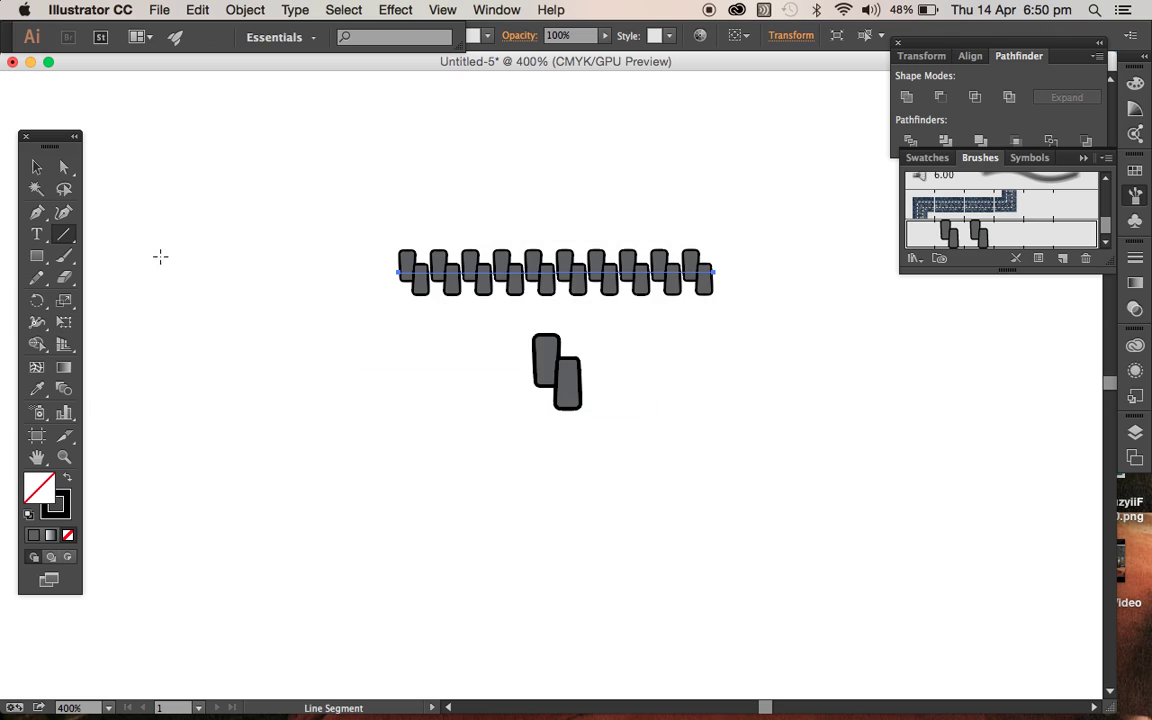
click(36, 167)
Move the spare tooth pair off to the left and zoom in to 600%
click(546, 362)
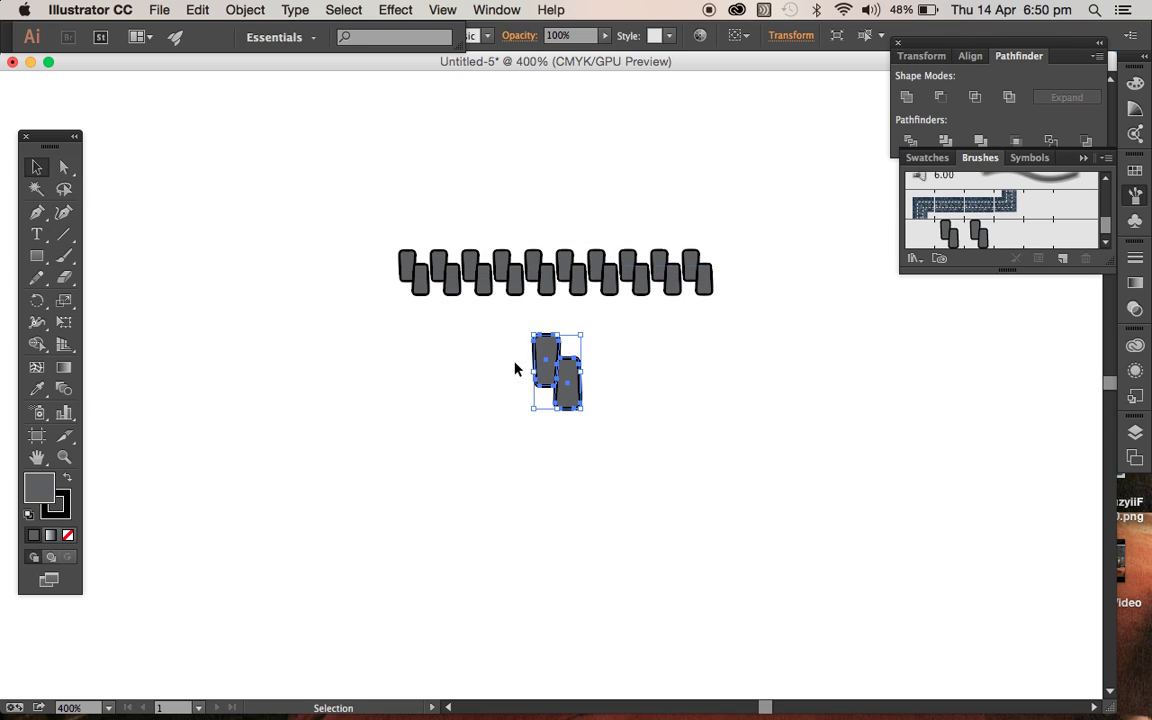
drag(553, 358, 162, 255)
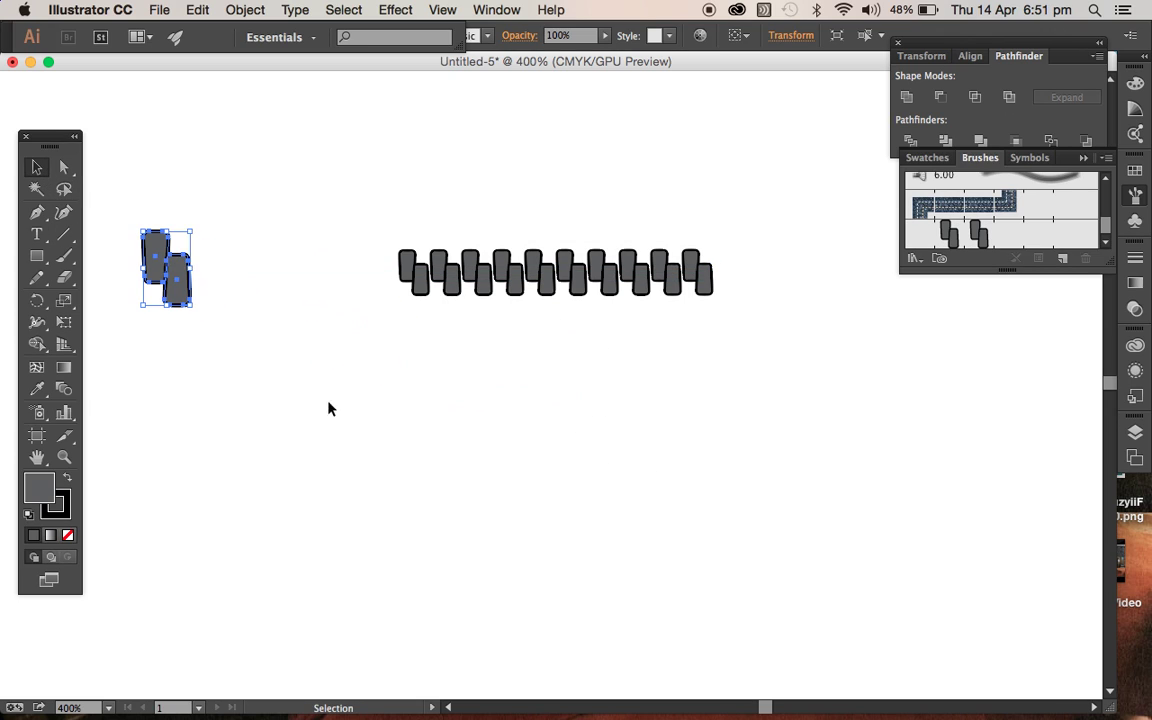
click(320, 417)
key(super+equal)
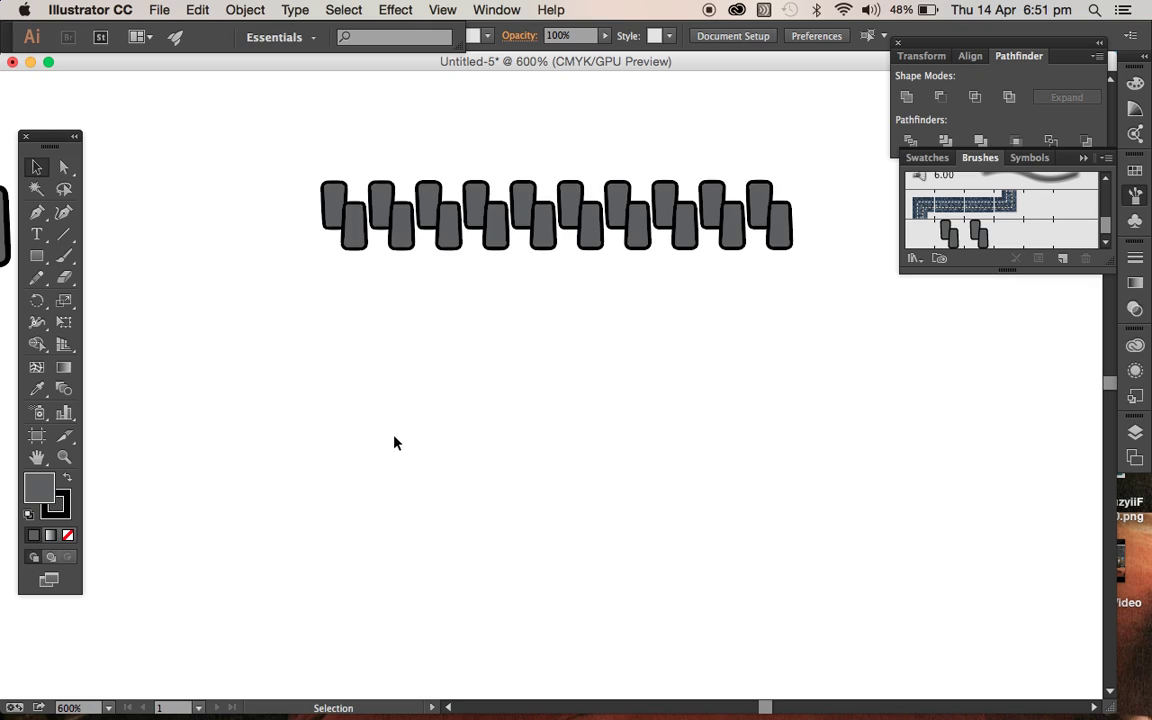
Draw a large rounded rectangle below the tooth row and round its corners slightly more
click(44, 257)
drag(44, 257, 62, 277)
drag(460, 375, 597, 551)
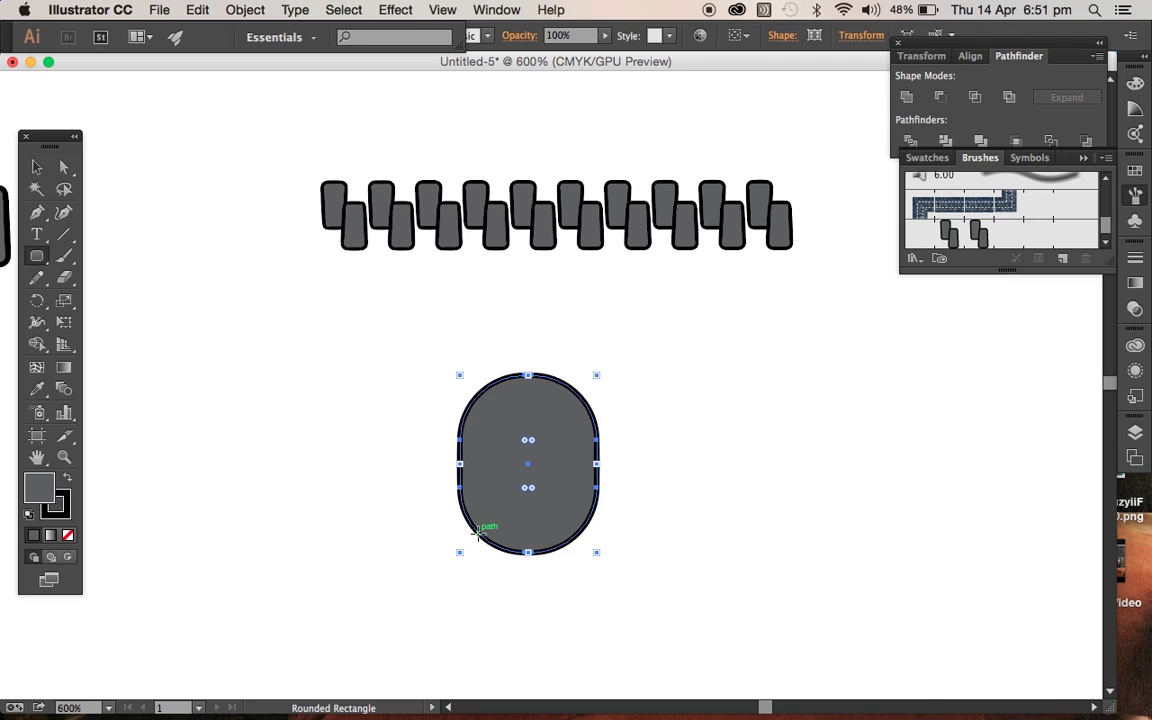
click(68, 170)
drag(528, 487, 517, 502)
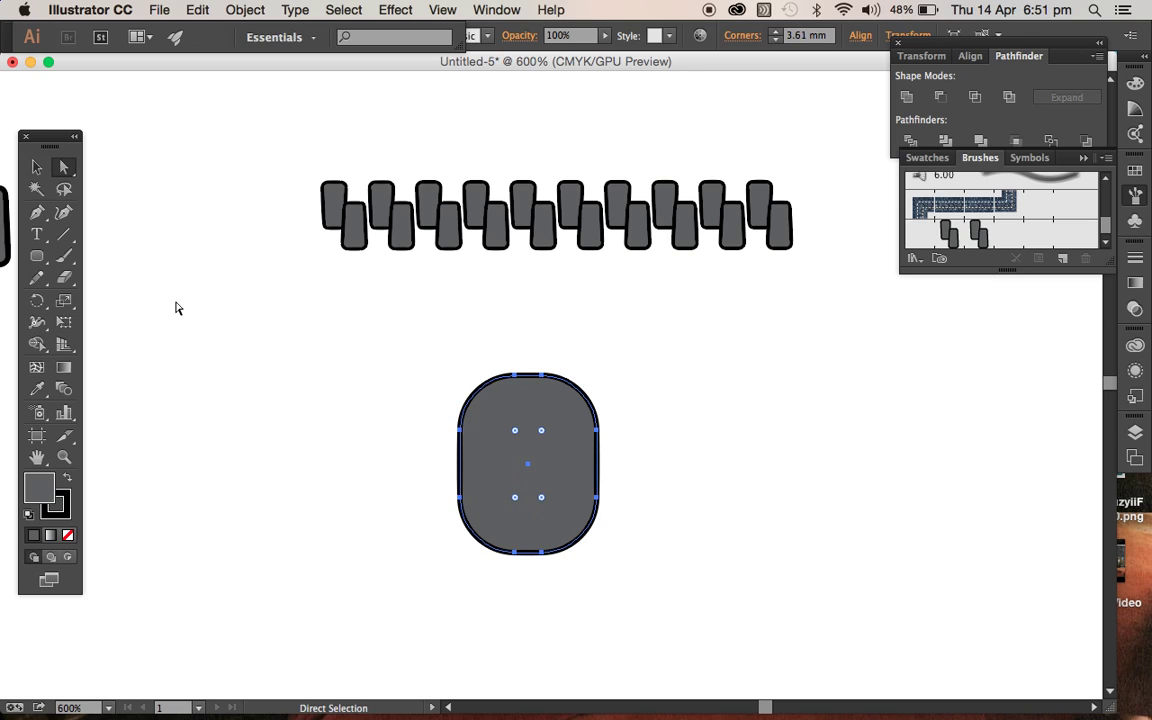
Draw a smaller rounded rectangle overlapping its lower left and adjust its corner rounding
click(36, 256)
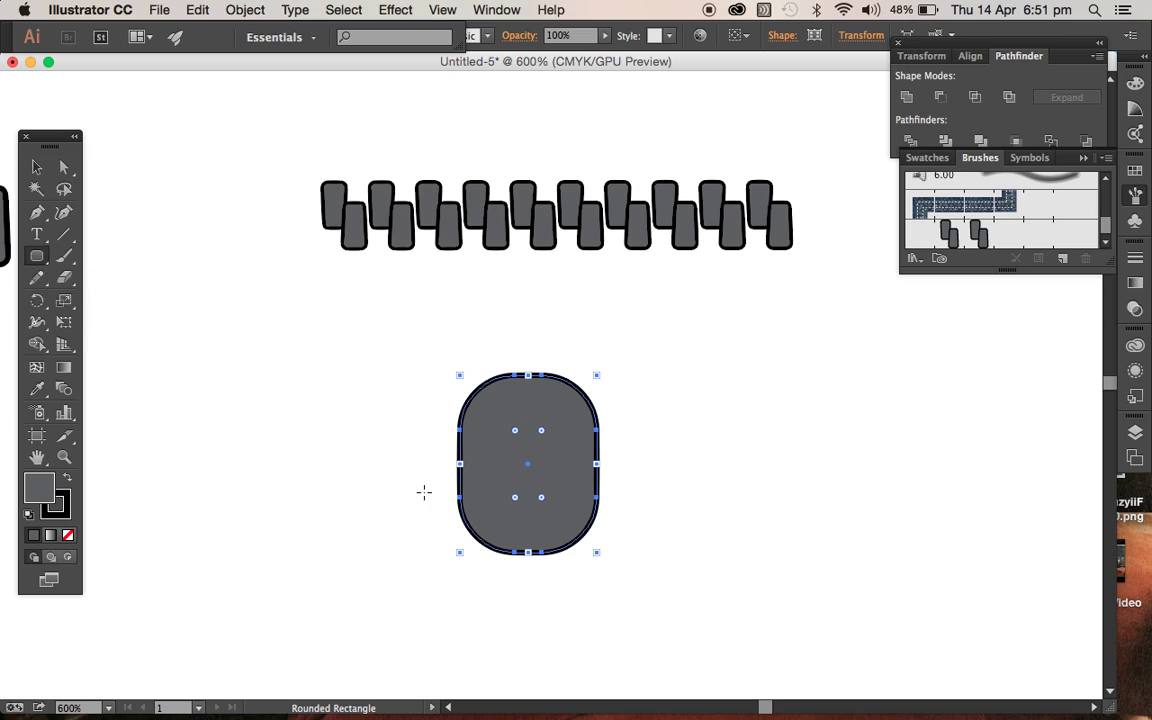
drag(431, 468, 510, 591)
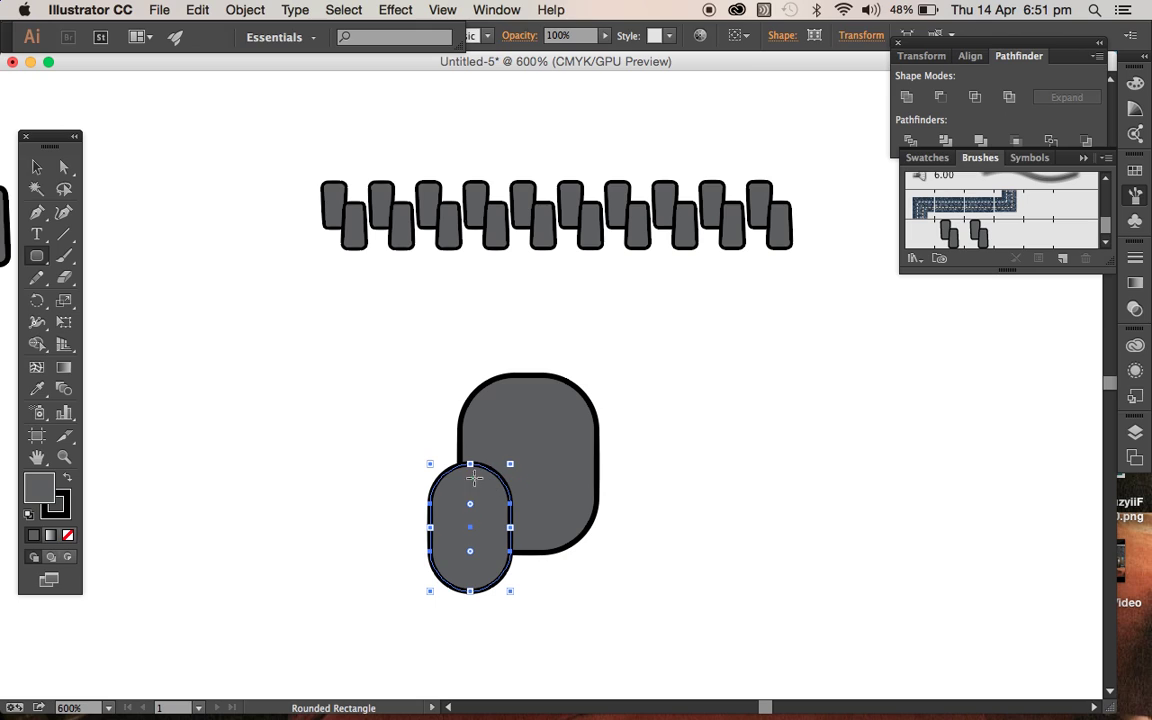
drag(472, 510, 468, 482)
Nudge the small rounded rectangle down into place under the large shape's lower left
click(36, 166)
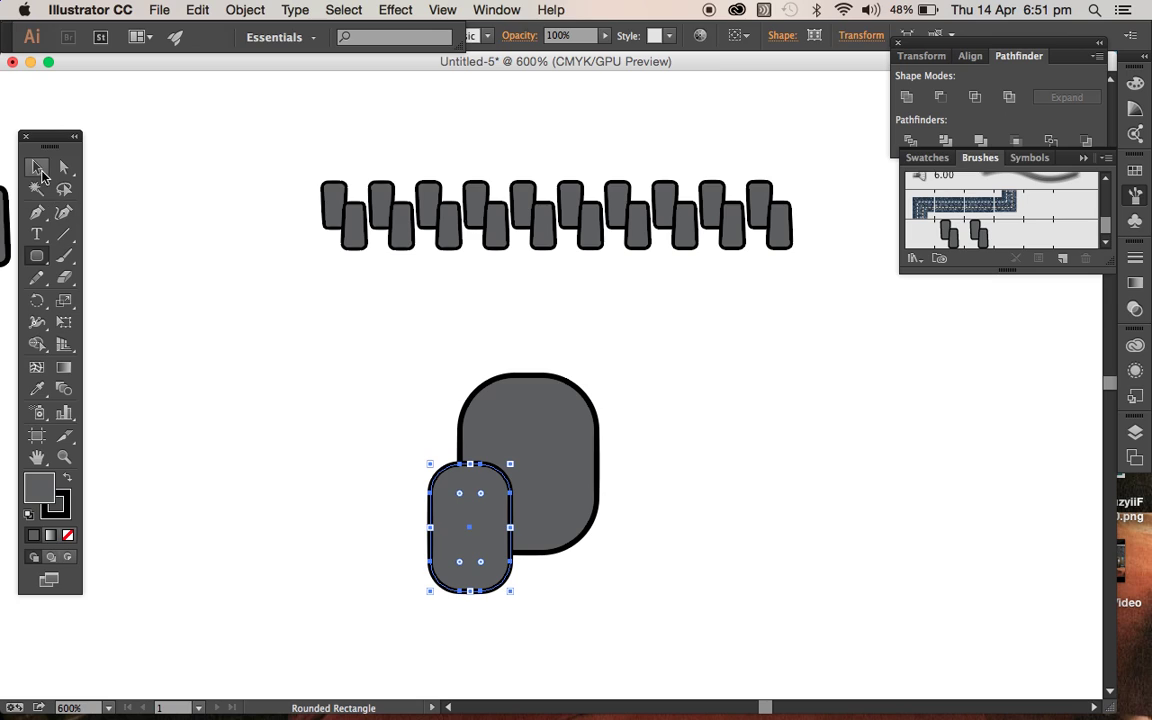
click(312, 325)
drag(470, 502, 488, 522)
click(312, 596)
click(455, 552)
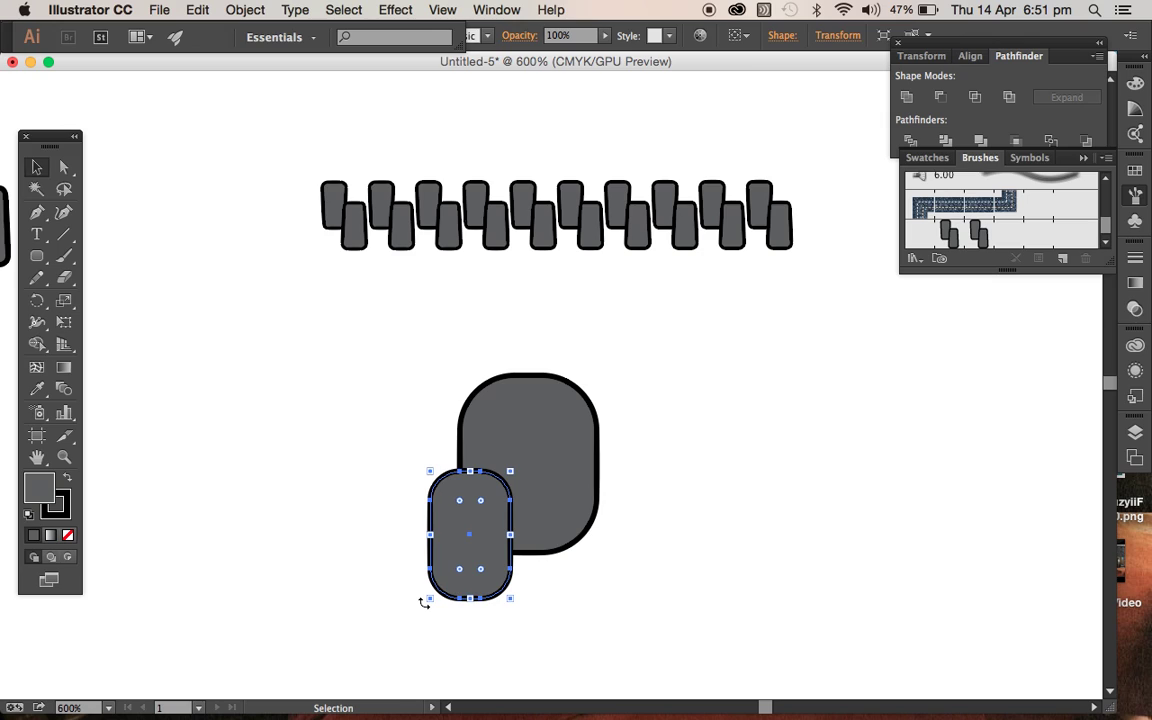
Duplicate it to the right, position both legs symmetrically, and select all three shapes
key(alt+Right)
key(alt+Right)
key(alt+Right)
key(alt+Right)
key(alt+Right)
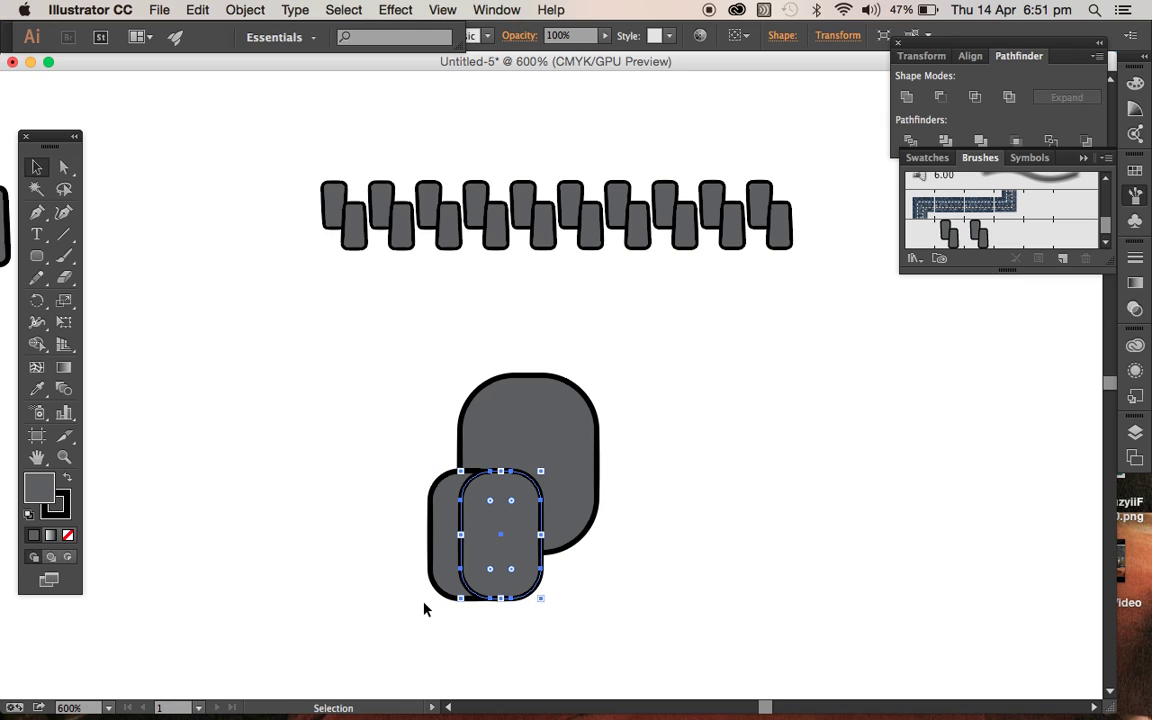
key(Right)
key(Right)
key(Right)
key(Right)
key(Right)
key(Right)
key(Right)
key(Right)
key(Right)
key(Right)
key(Right)
key(Right)
key(Right)
key(Right)
key(Right)
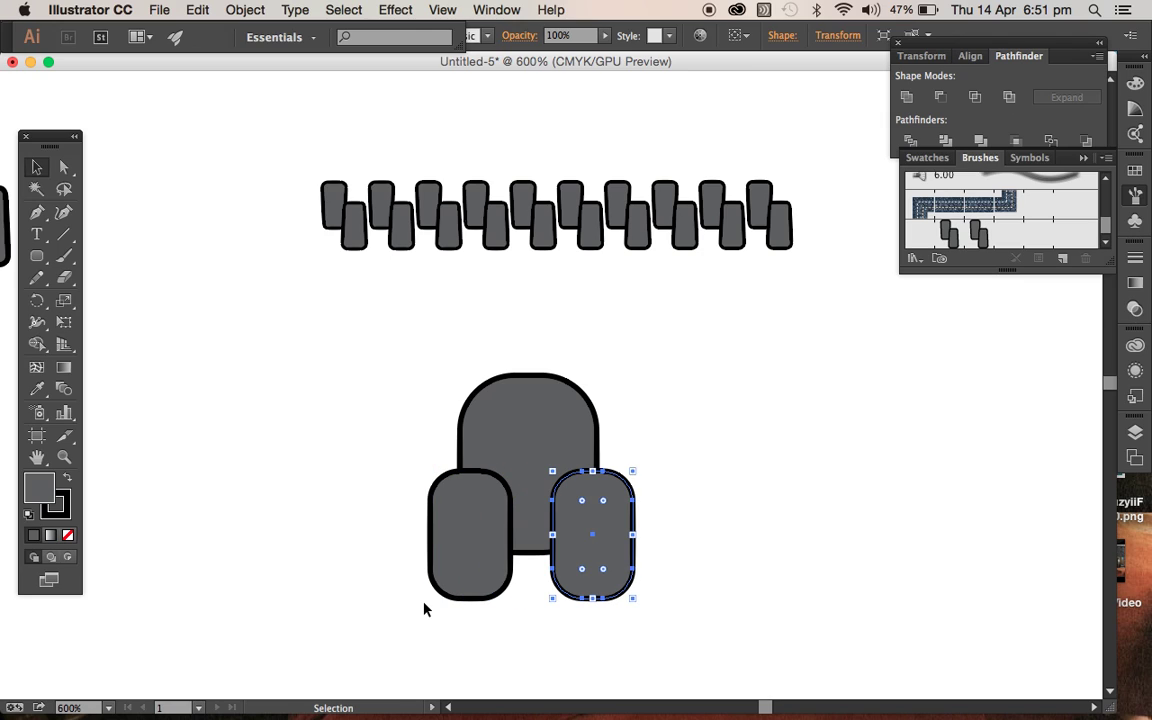
drag(450, 550, 440, 550)
click(530, 612)
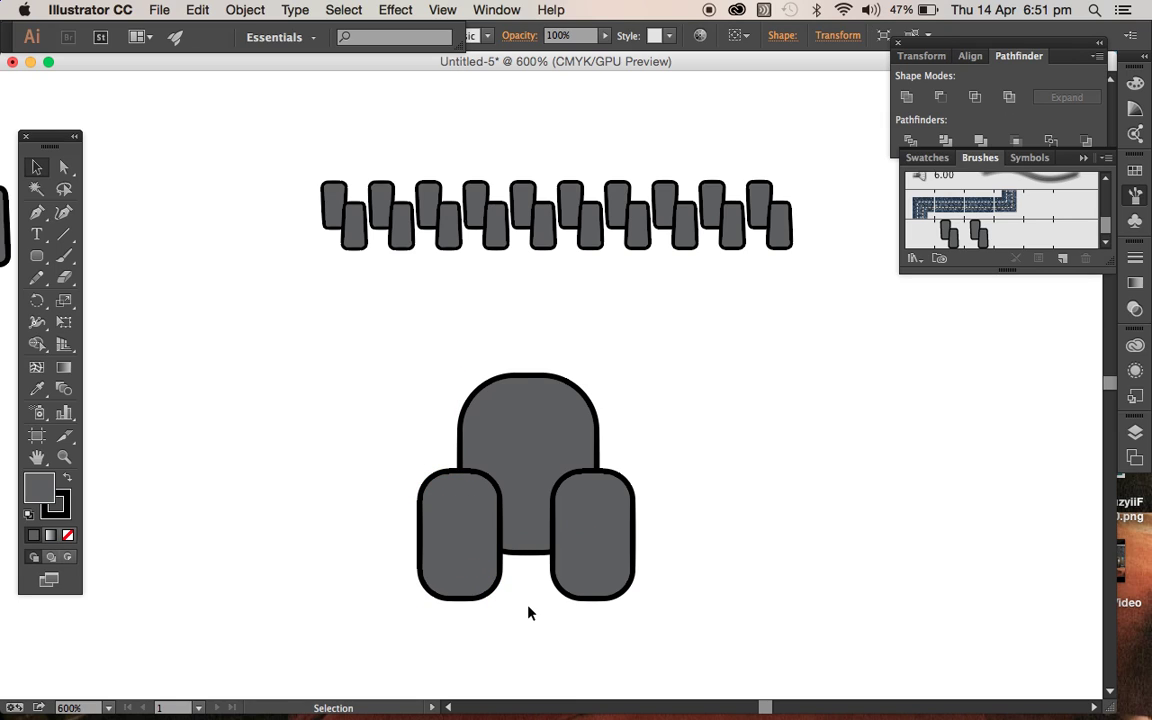
click(591, 553)
click(707, 561)
drag(609, 558, 617, 561)
click(709, 572)
click(689, 567)
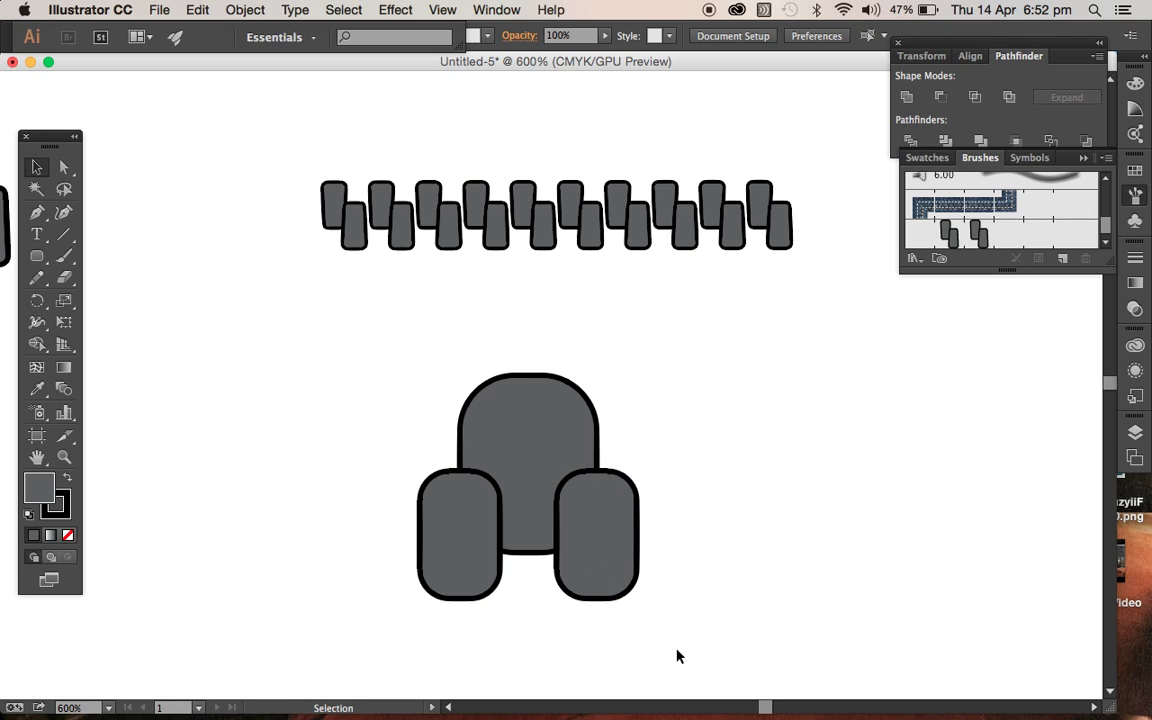
drag(676, 643, 378, 360)
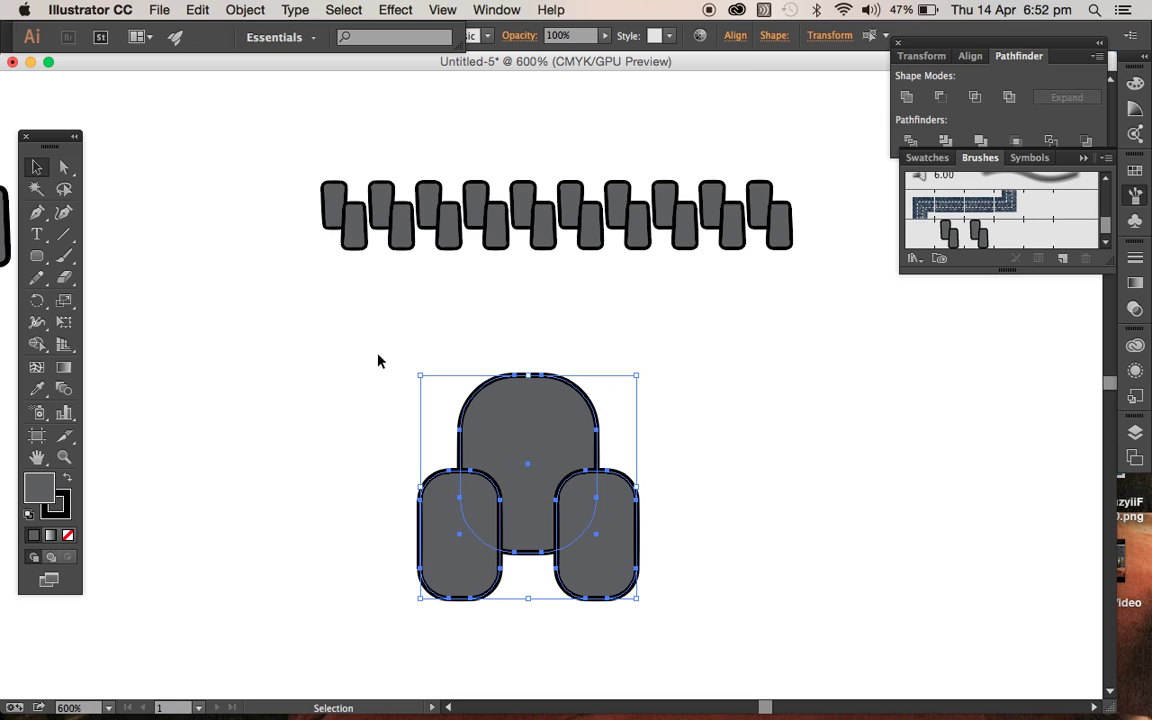
Split the three overlapping rectangles into separate pieces with Pathfinder Divide
click(347, 8)
mouse_move(313, 6)
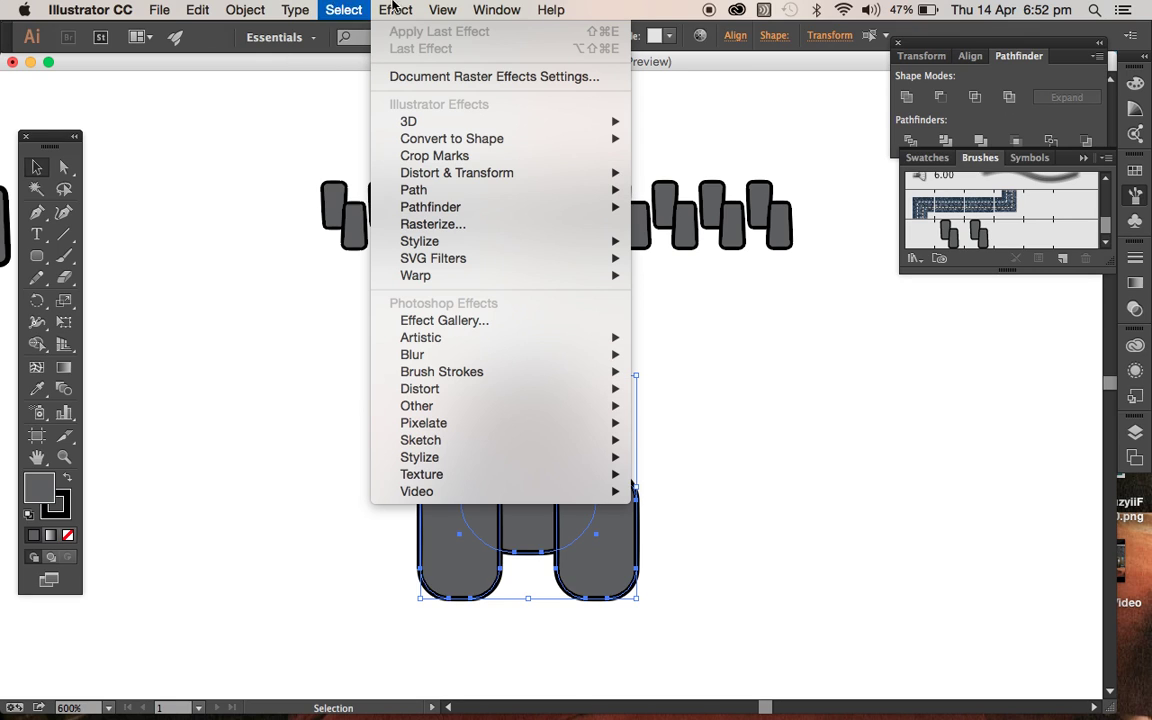
mouse_move(410, 5)
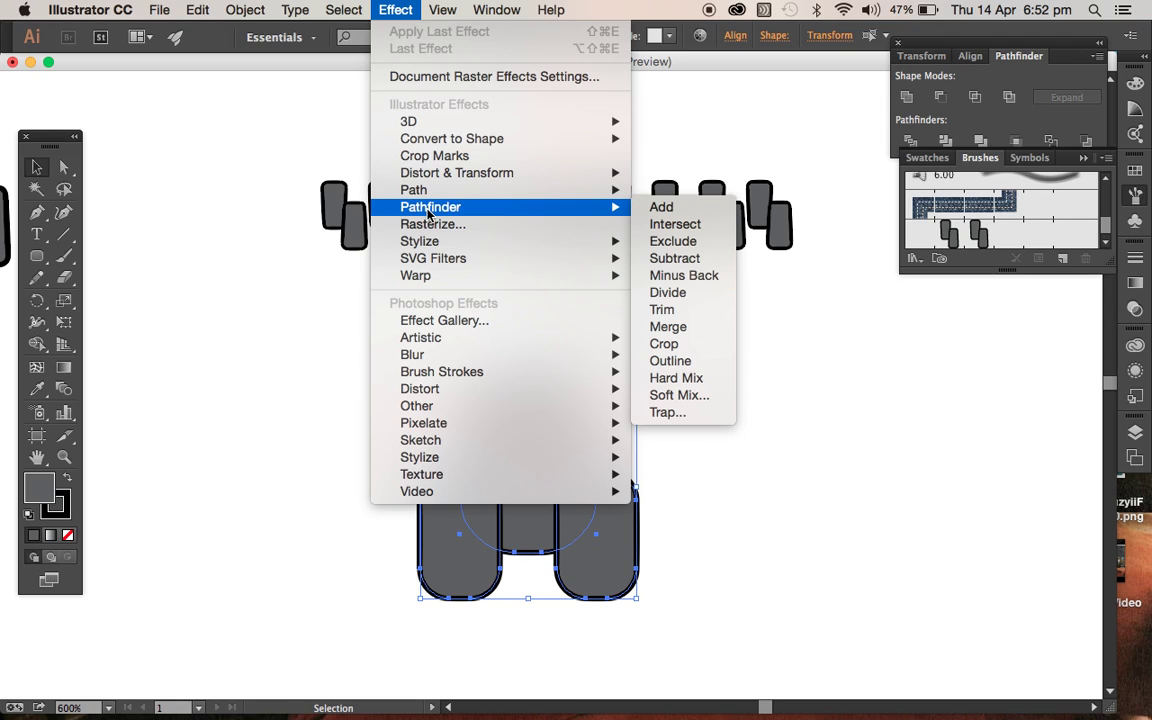
key(Escape)
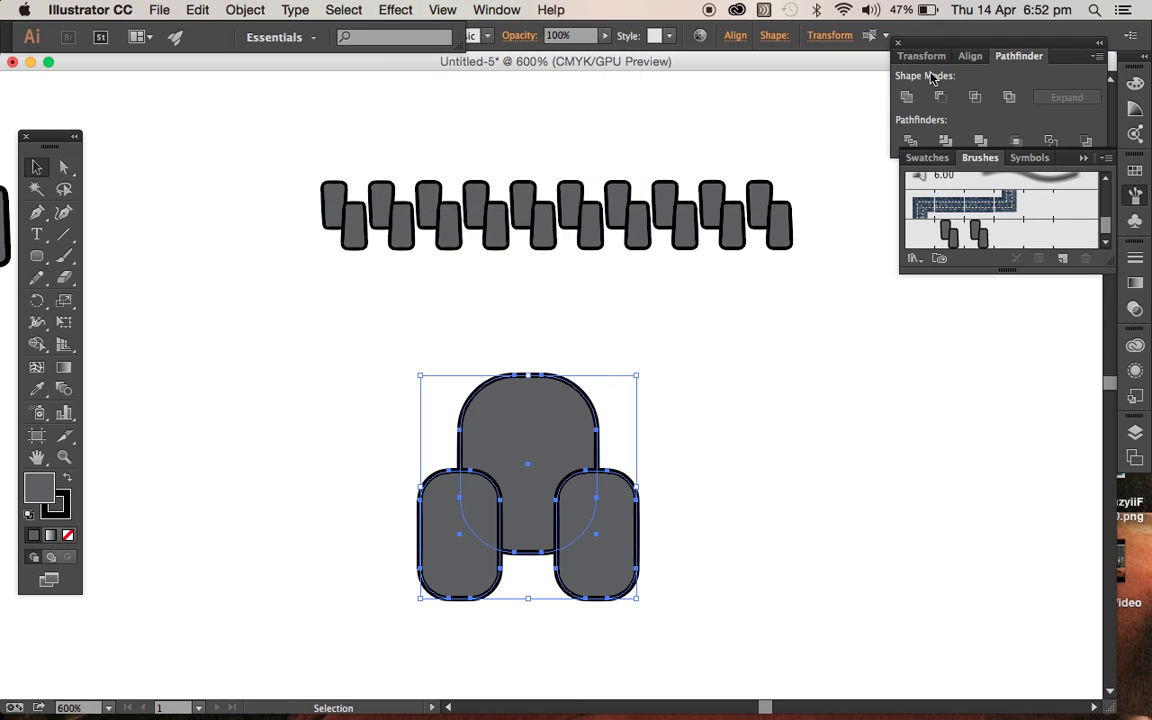
drag(939, 41, 940, 72)
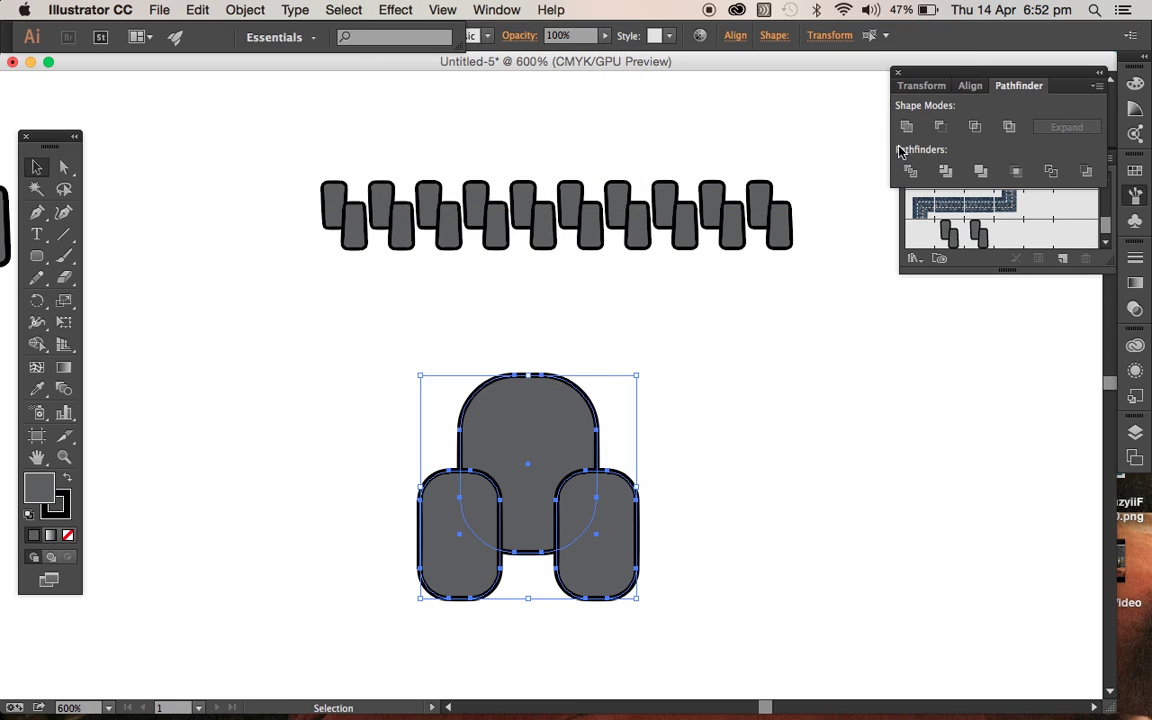
click(911, 174)
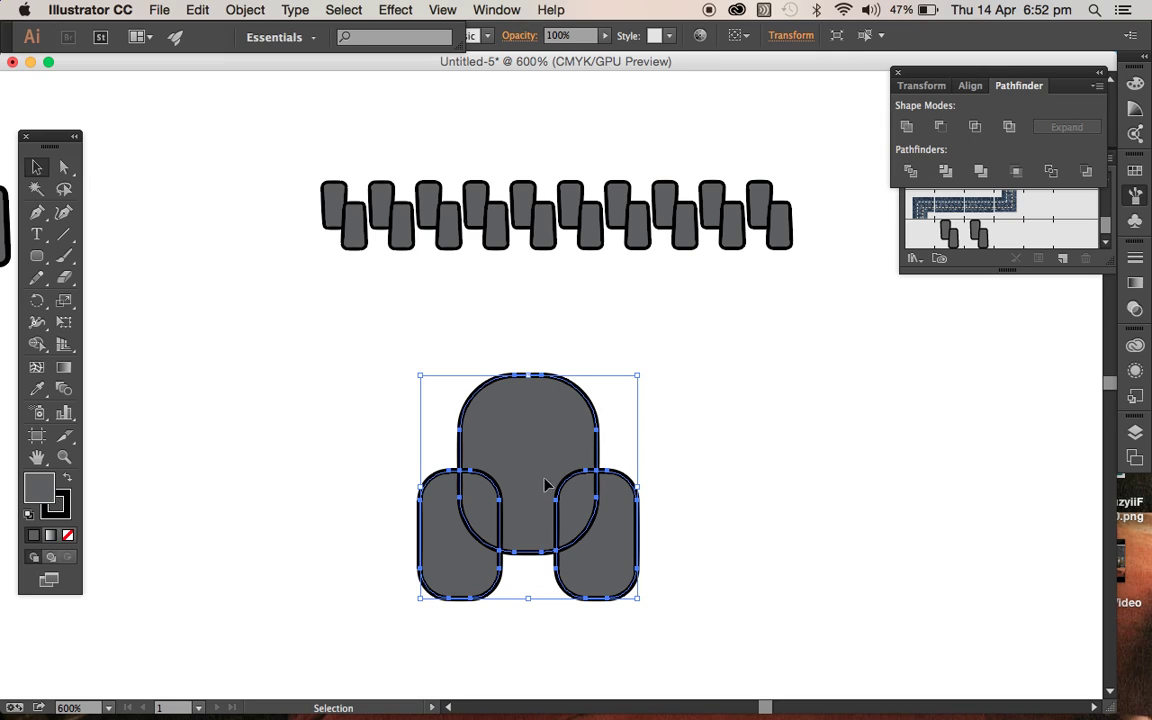
Ungroup the divided pieces and drag the four side pieces away from the mushroom shape
right_click(492, 453)
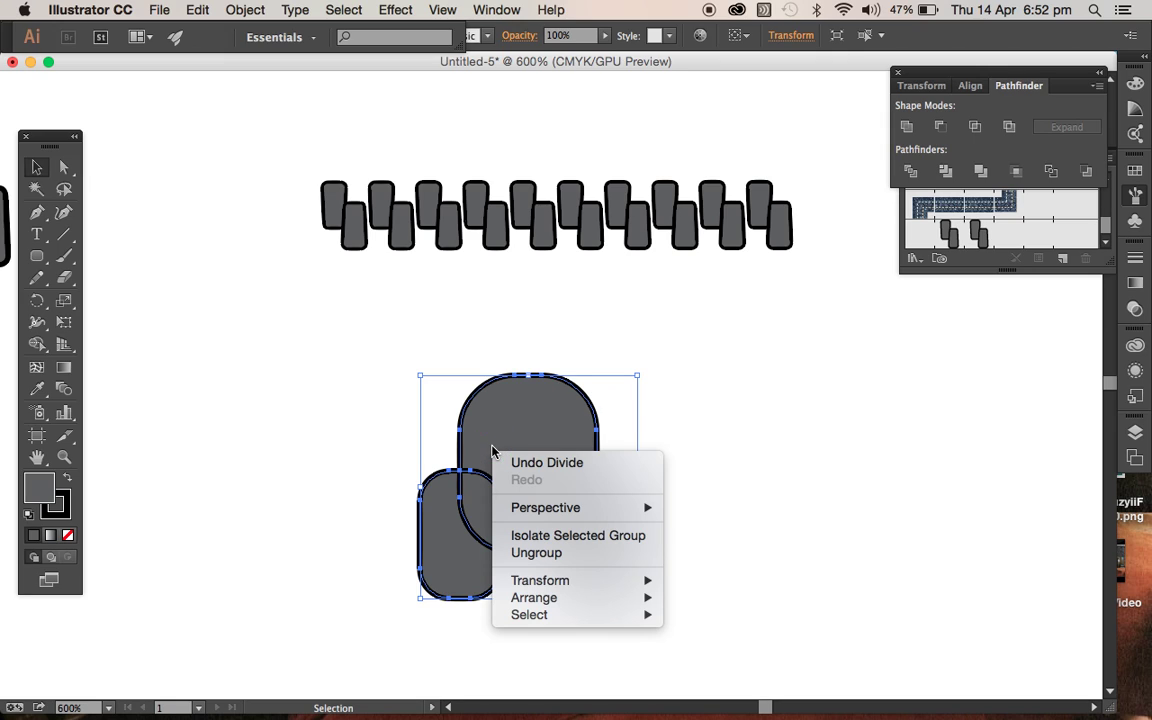
click(540, 551)
drag(640, 535, 170, 380)
drag(433, 556, 196, 337)
drag(485, 545, 240, 472)
drag(585, 525, 291, 421)
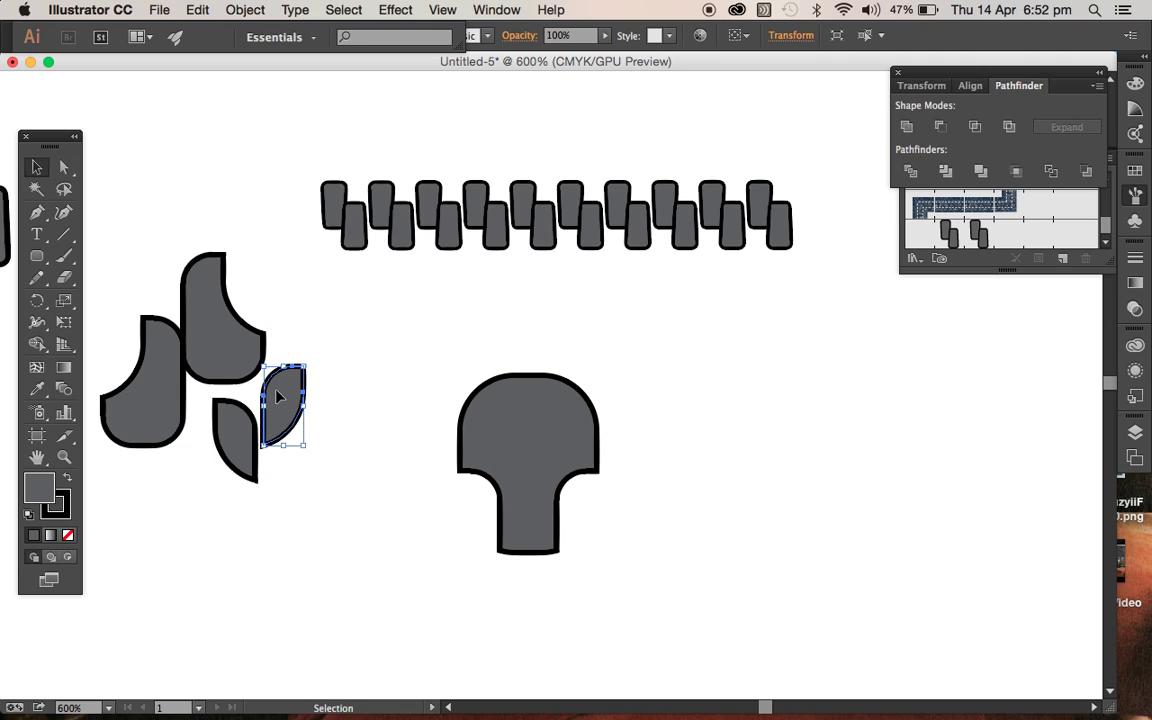
Draw a tall rectangle over the dome head's stem, extending well below it, and shift it slightly left
click(37, 257)
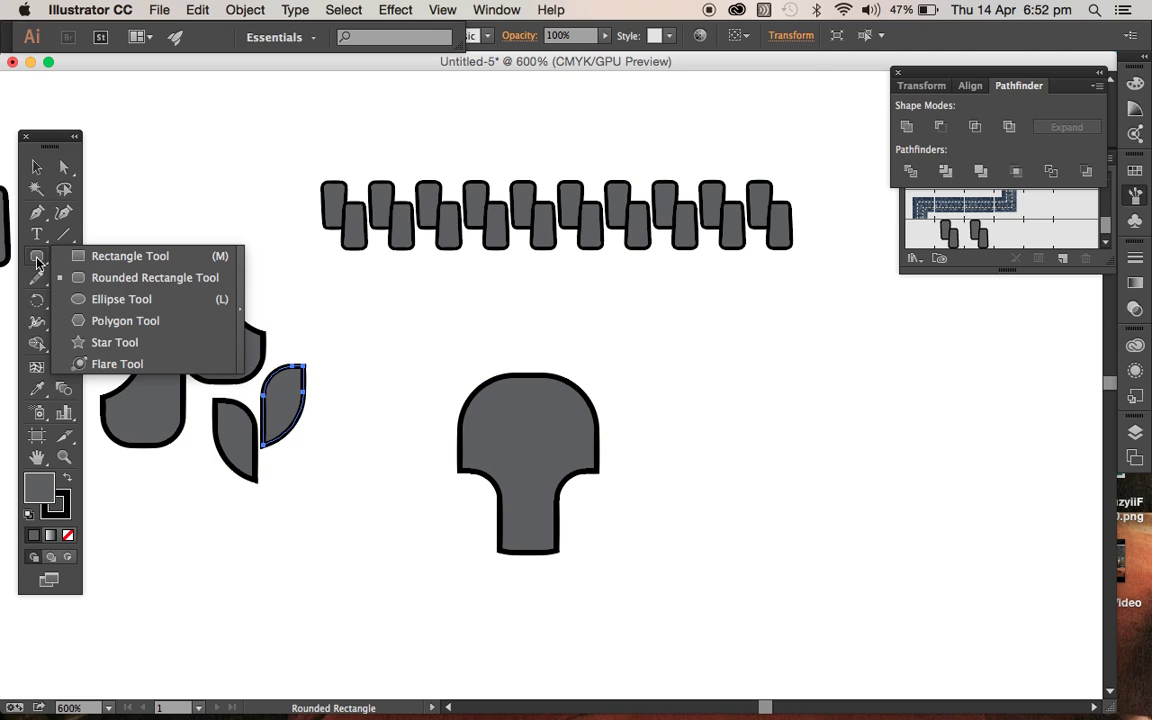
click(60, 258)
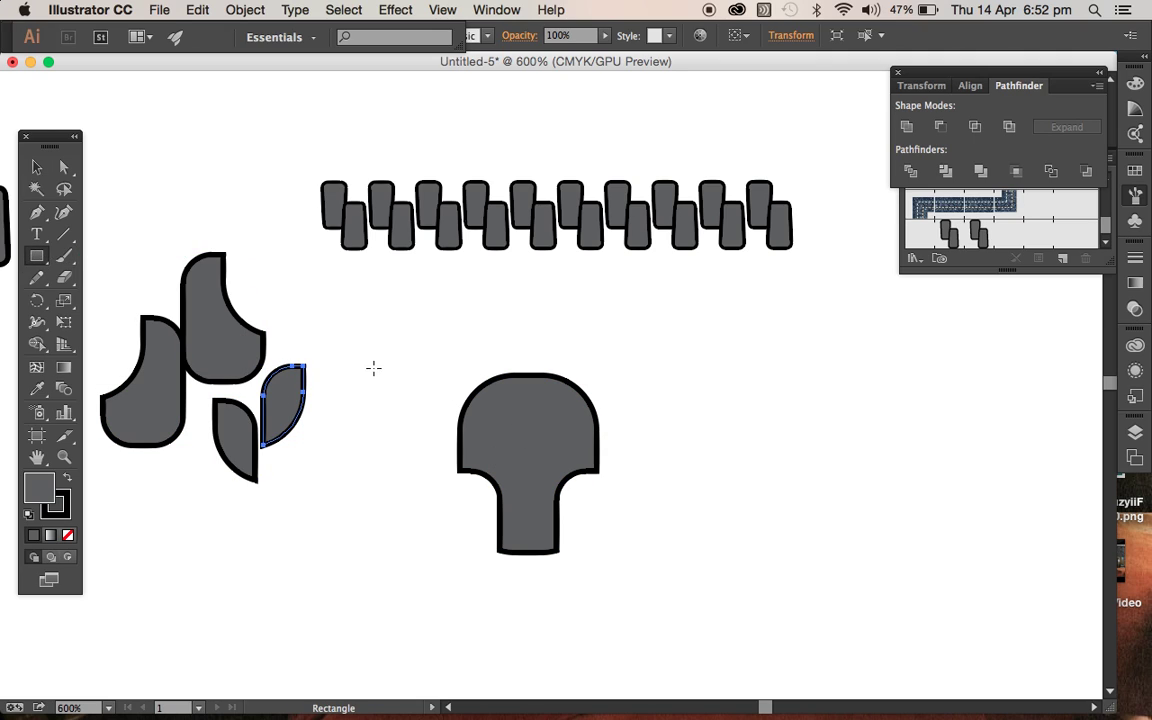
drag(482, 441, 582, 585)
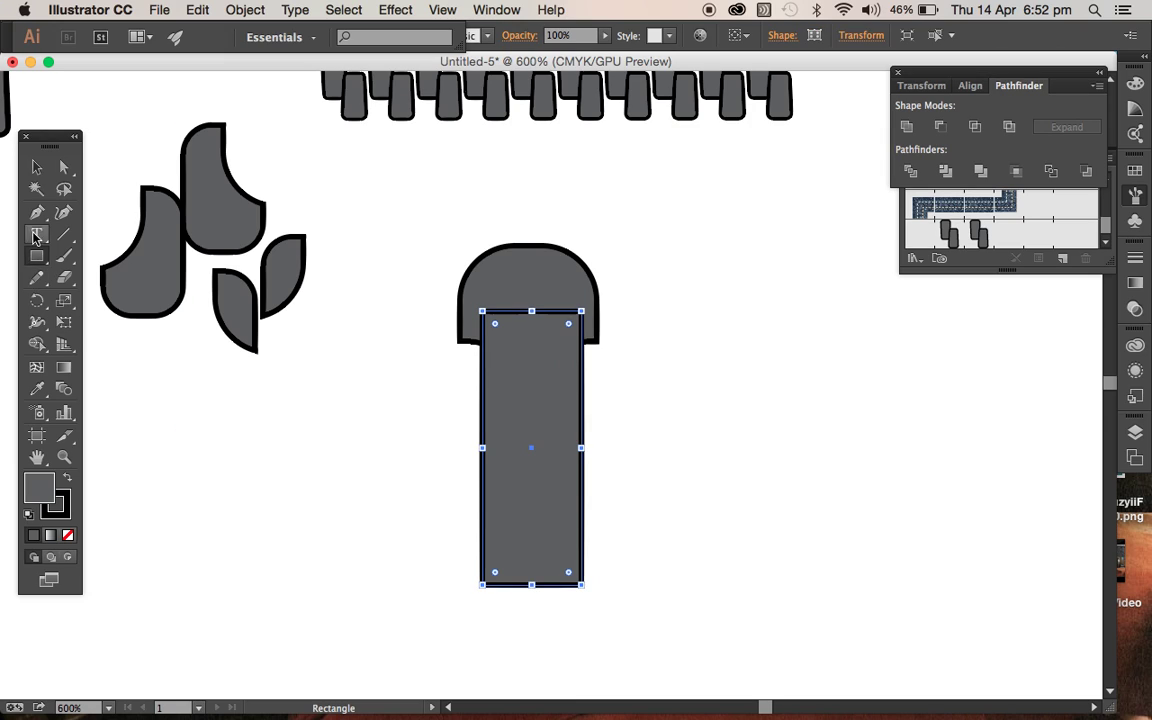
click(37, 170)
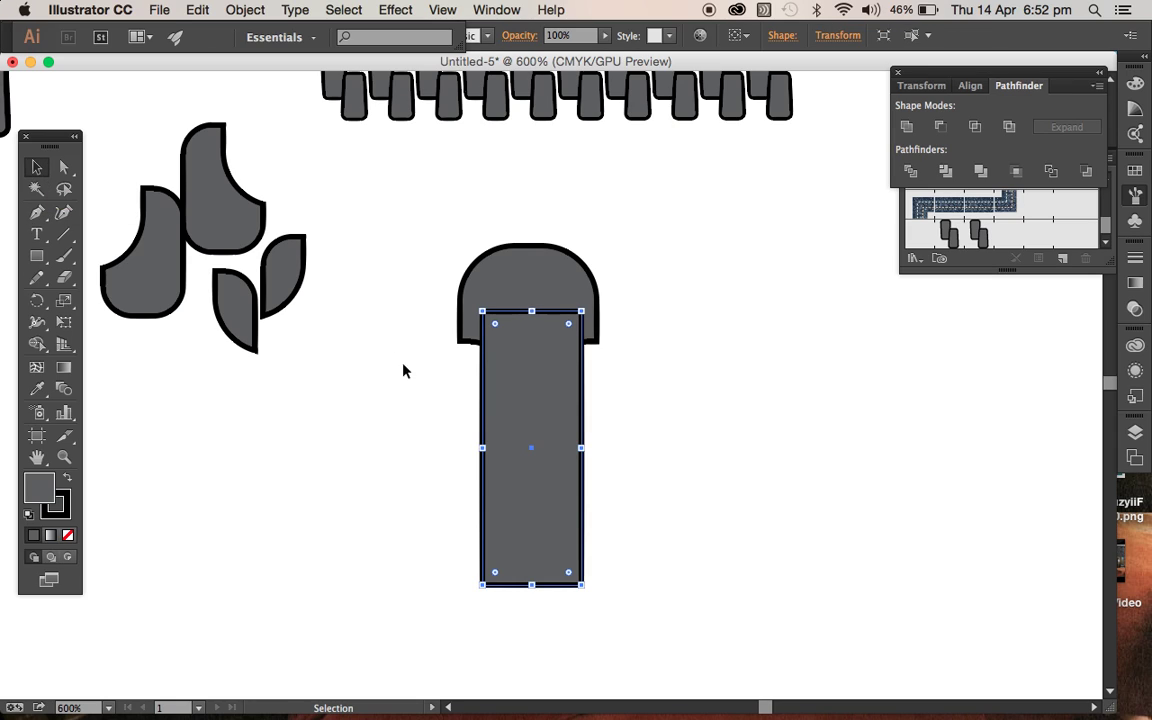
drag(517, 406, 622, 327)
click(625, 427)
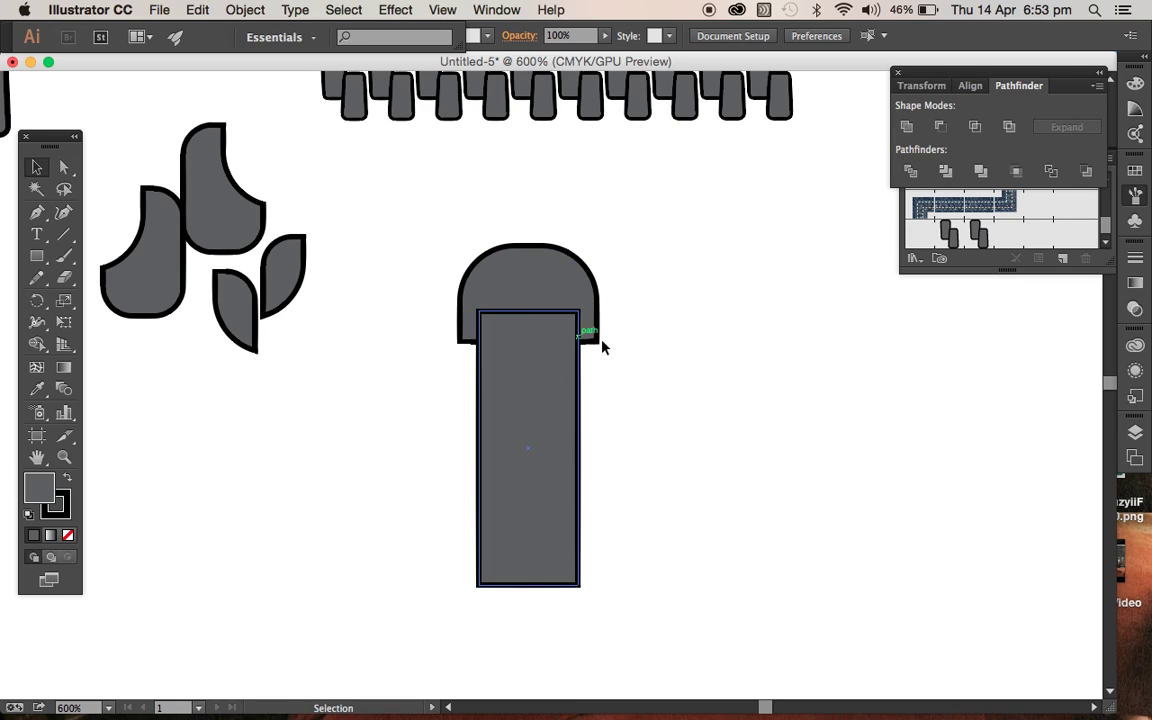
Draw a small square window near the top of the body
click(41, 264)
click(80, 256)
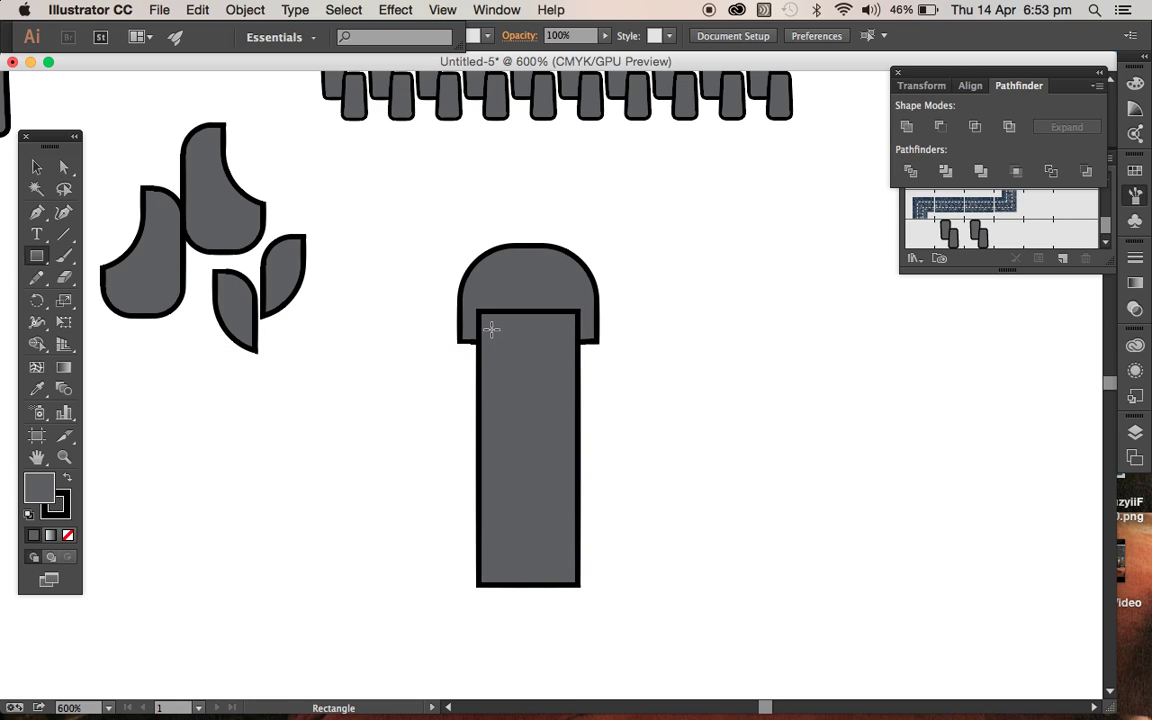
drag(491, 329, 563, 415)
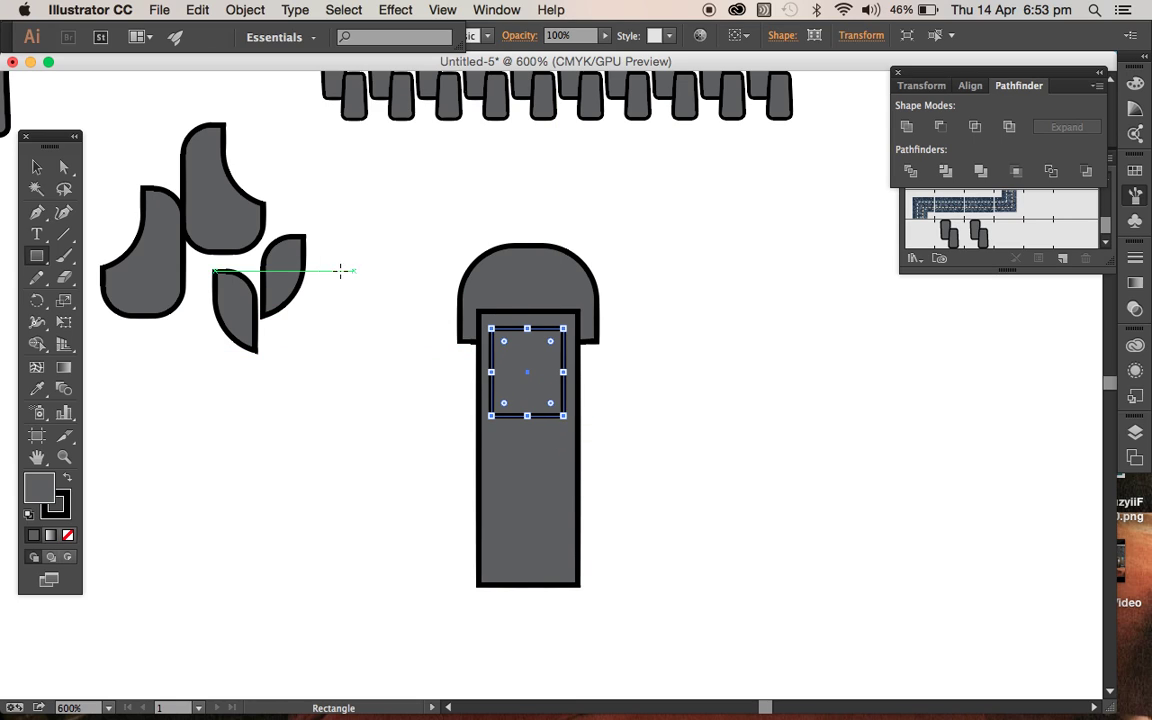
Move the body's bottom-left and bottom-right corner points inward to taper it
click(68, 174)
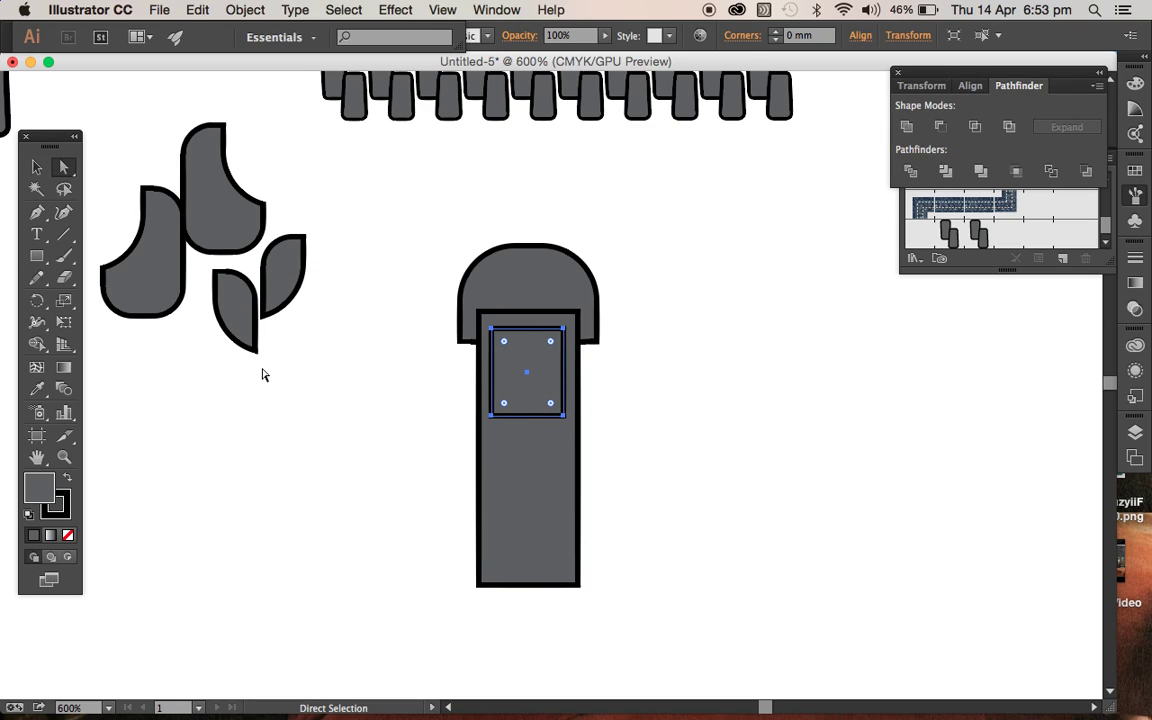
click(479, 585)
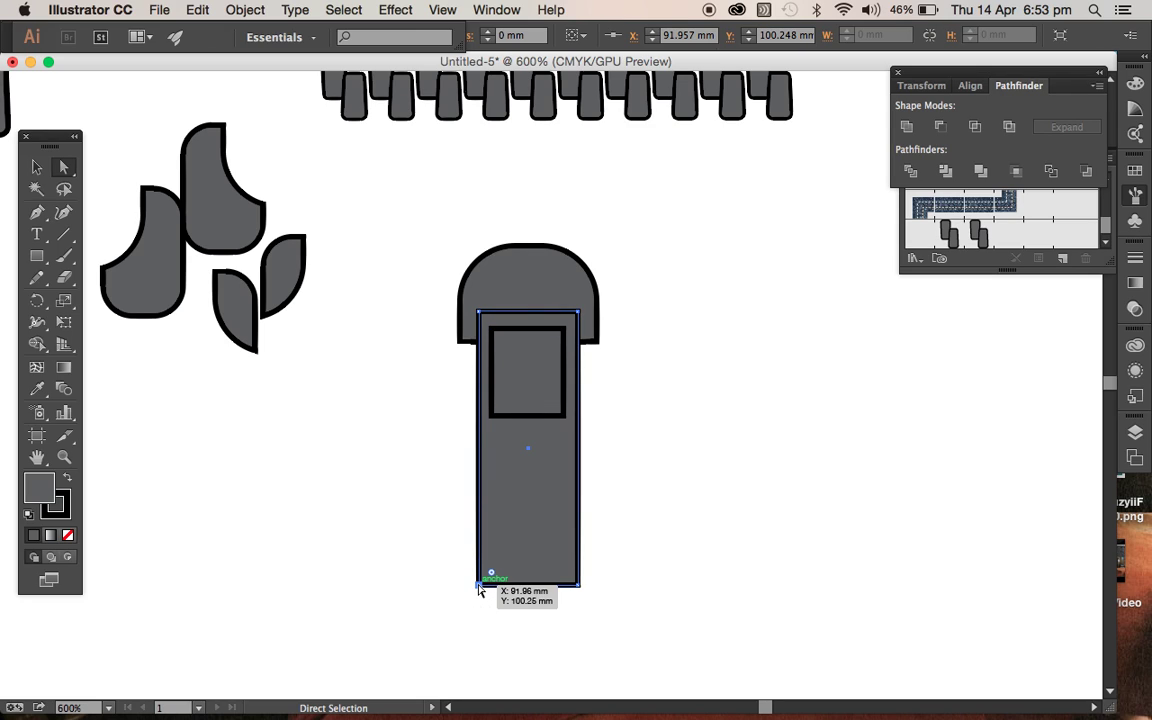
drag(479, 590, 487, 585)
click(577, 585)
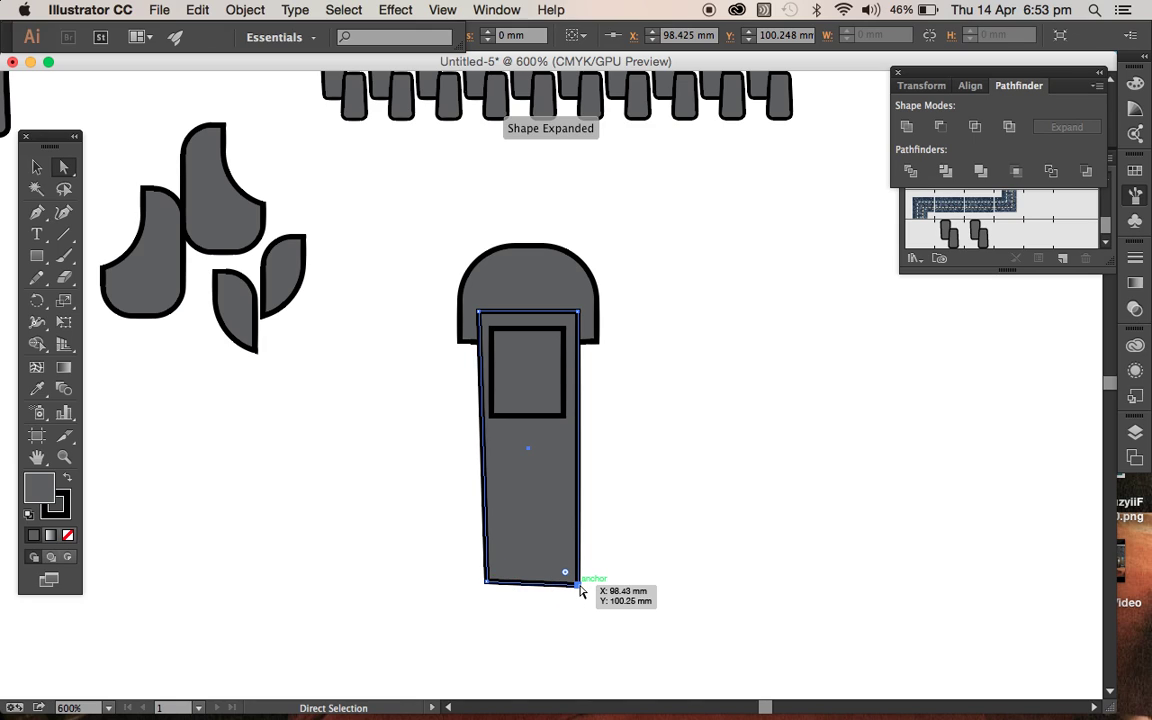
drag(580, 591, 568, 586)
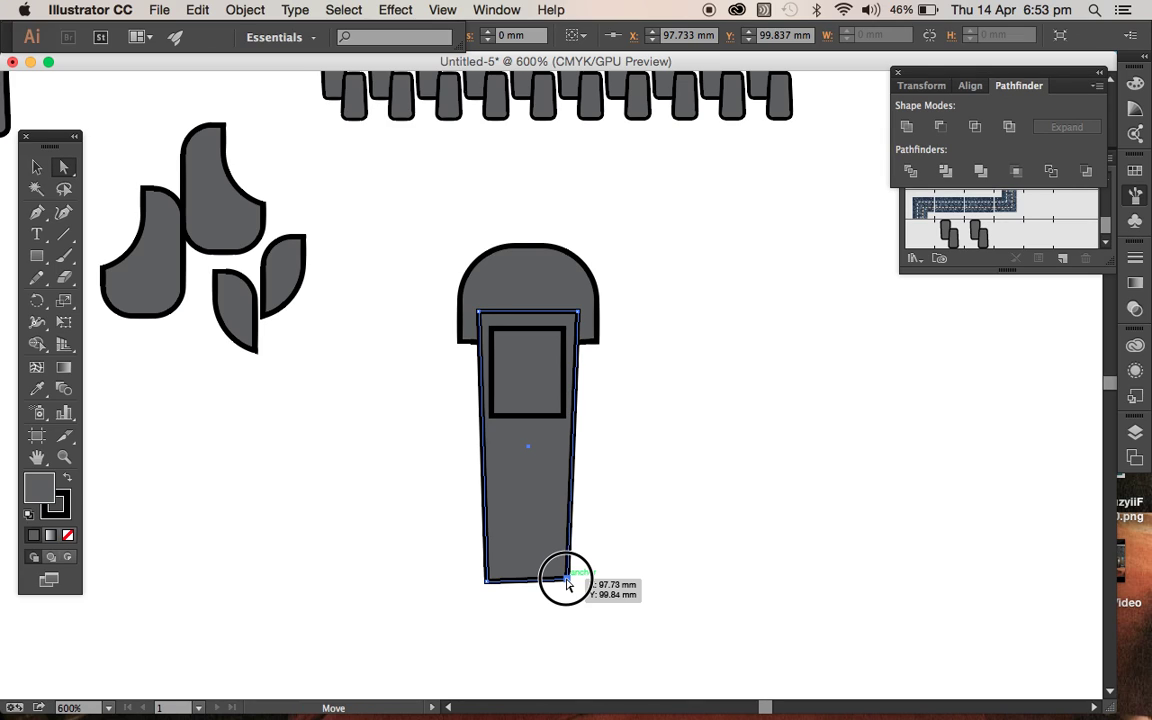
drag(567, 586, 565, 587)
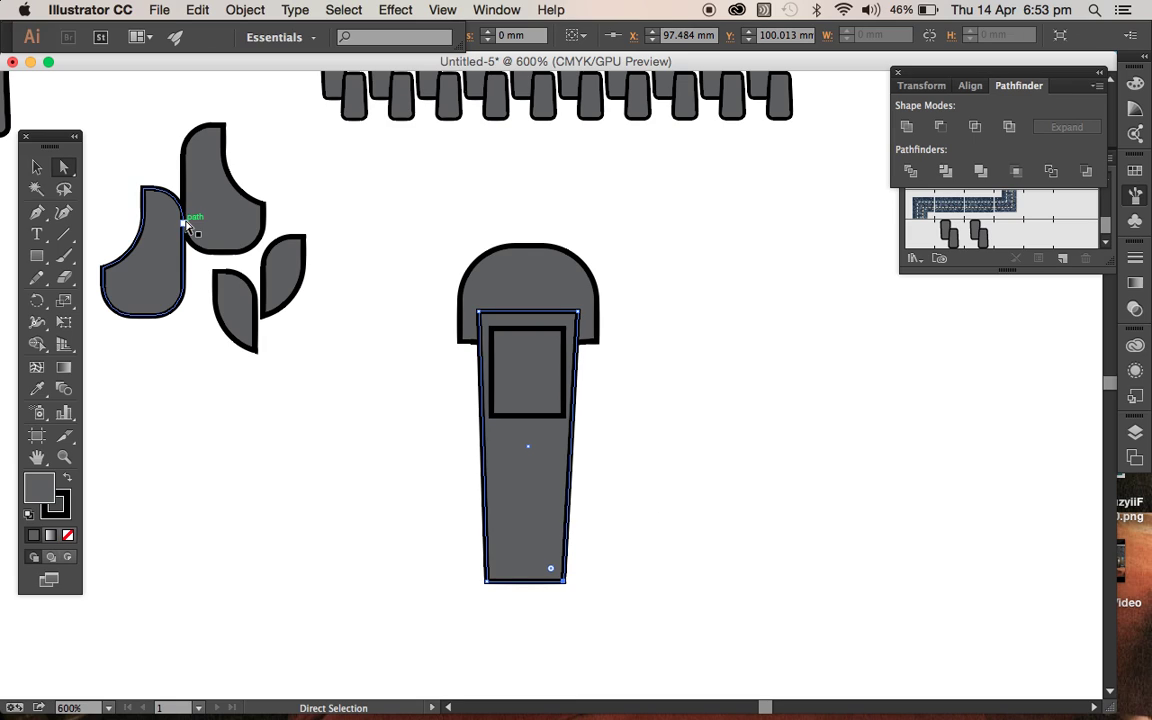
click(37, 168)
click(398, 452)
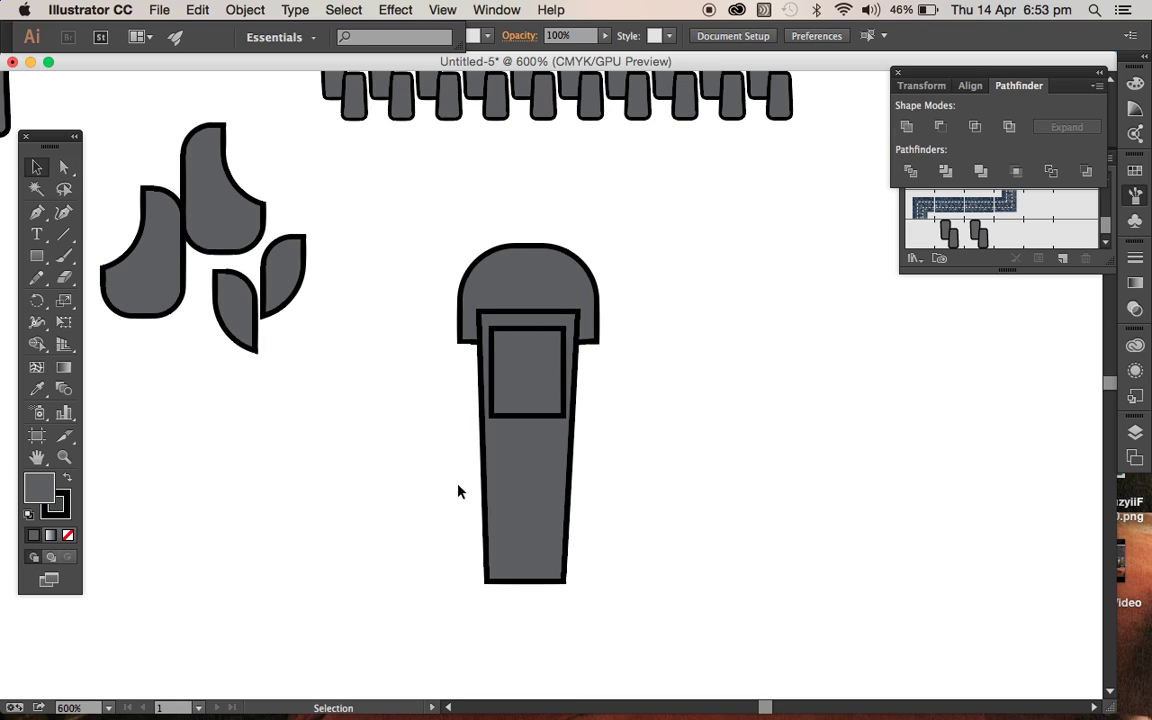
Fine-tune the bottom-right corner of the tapered body
click(537, 355)
click(527, 570)
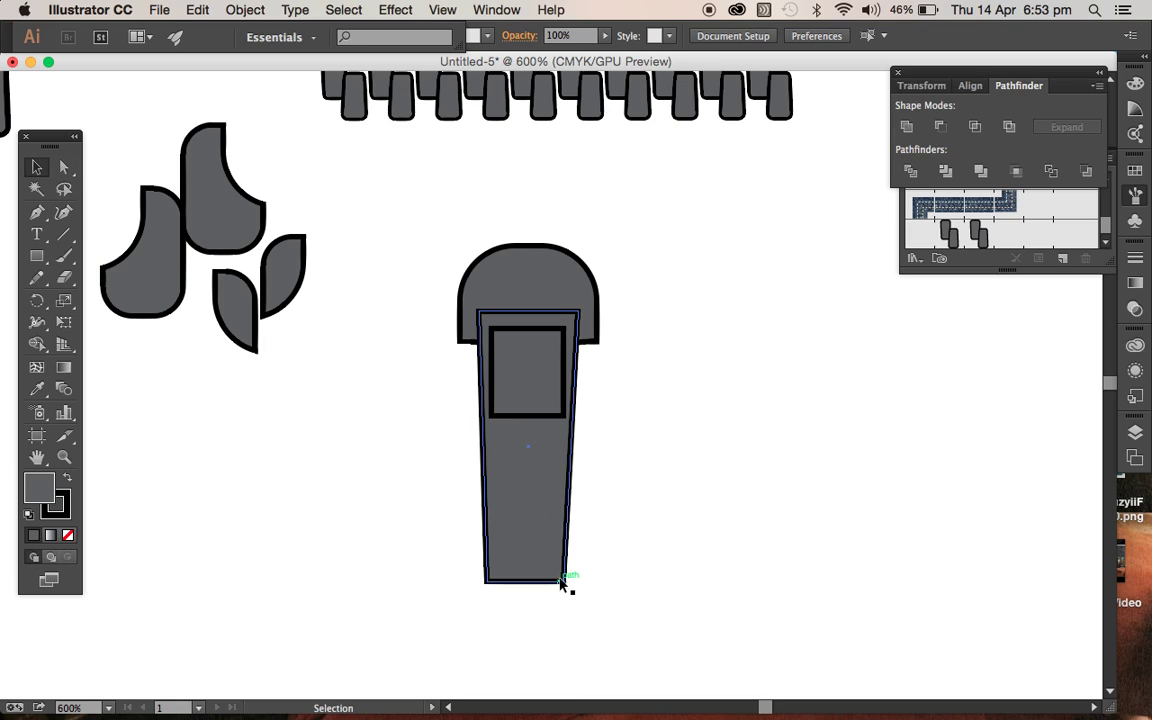
drag(562, 585, 566, 586)
key(a)
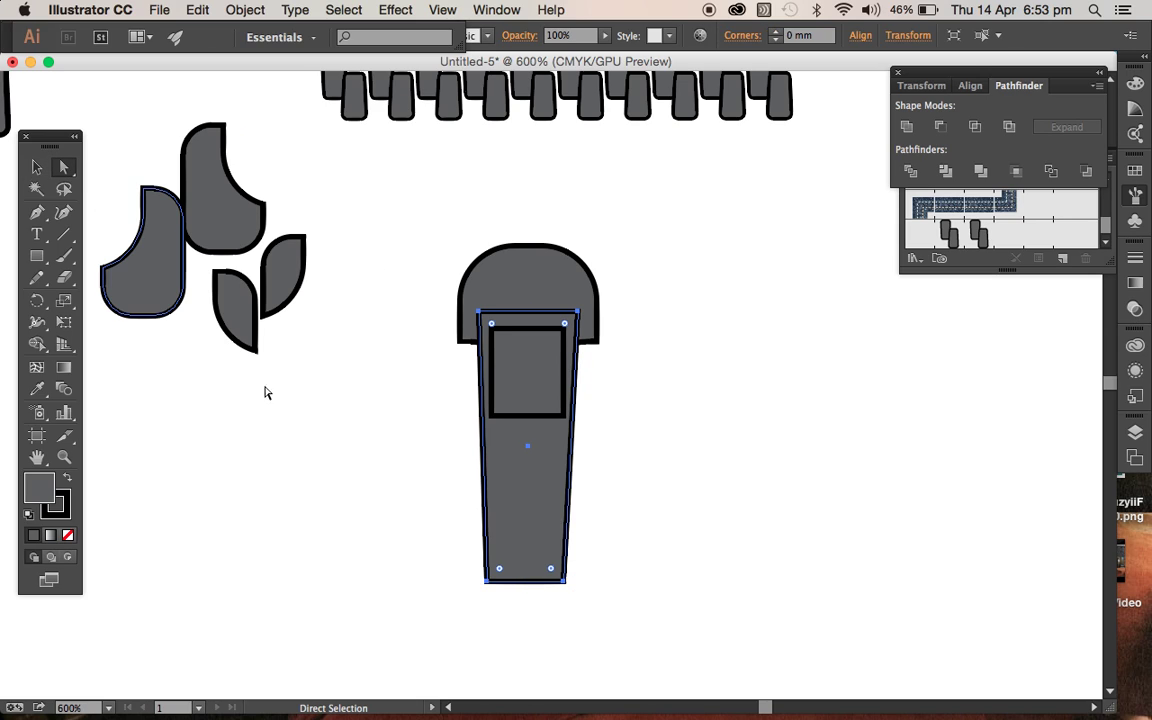
click(474, 590)
click(561, 581)
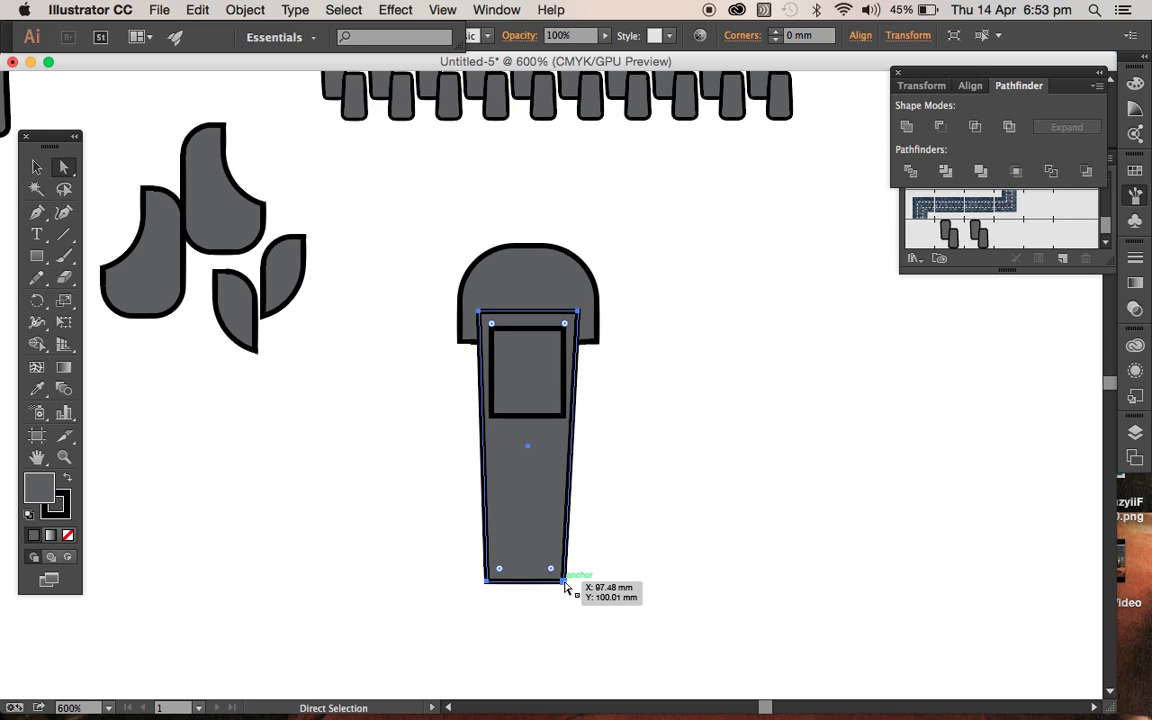
drag(564, 583, 570, 588)
click(571, 588)
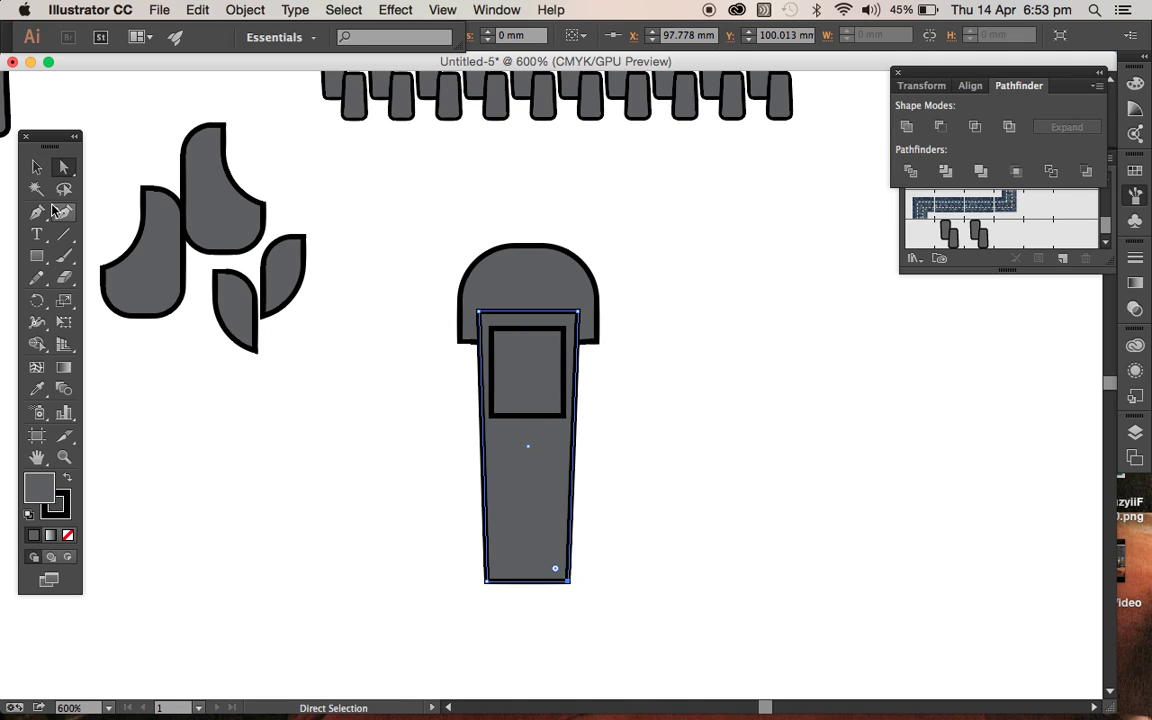
click(36, 167)
click(437, 465)
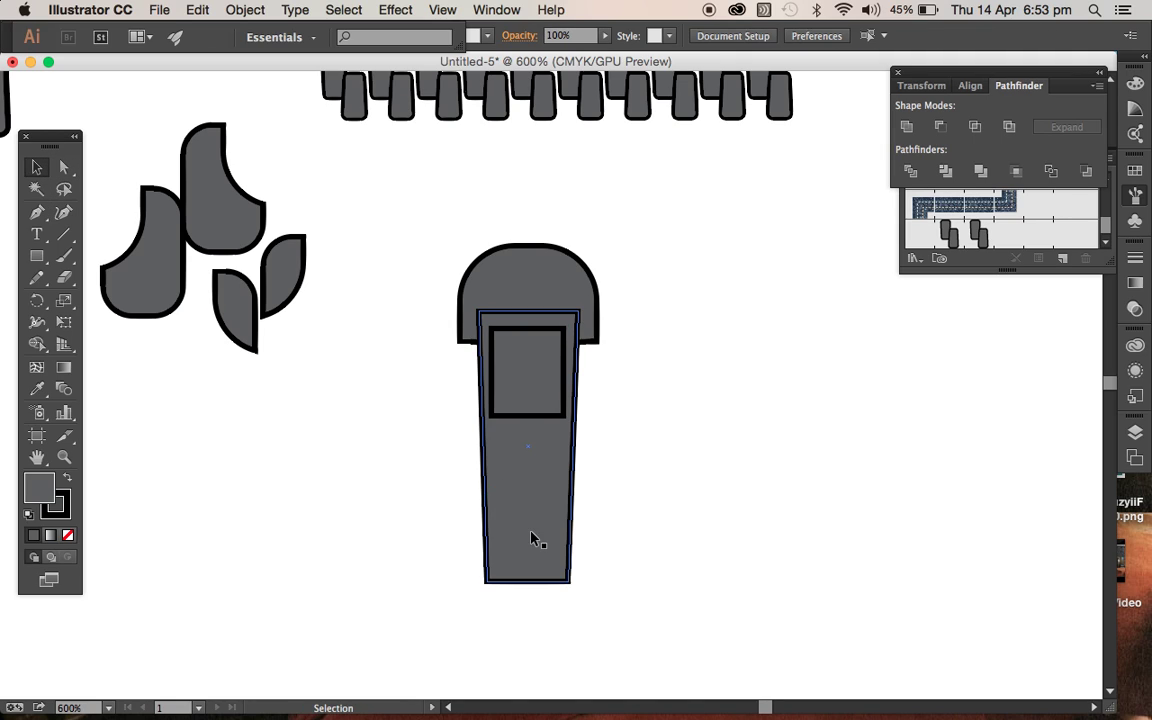
Draw a second rectangle in the lower part of the body
drag(36, 256, 70, 262)
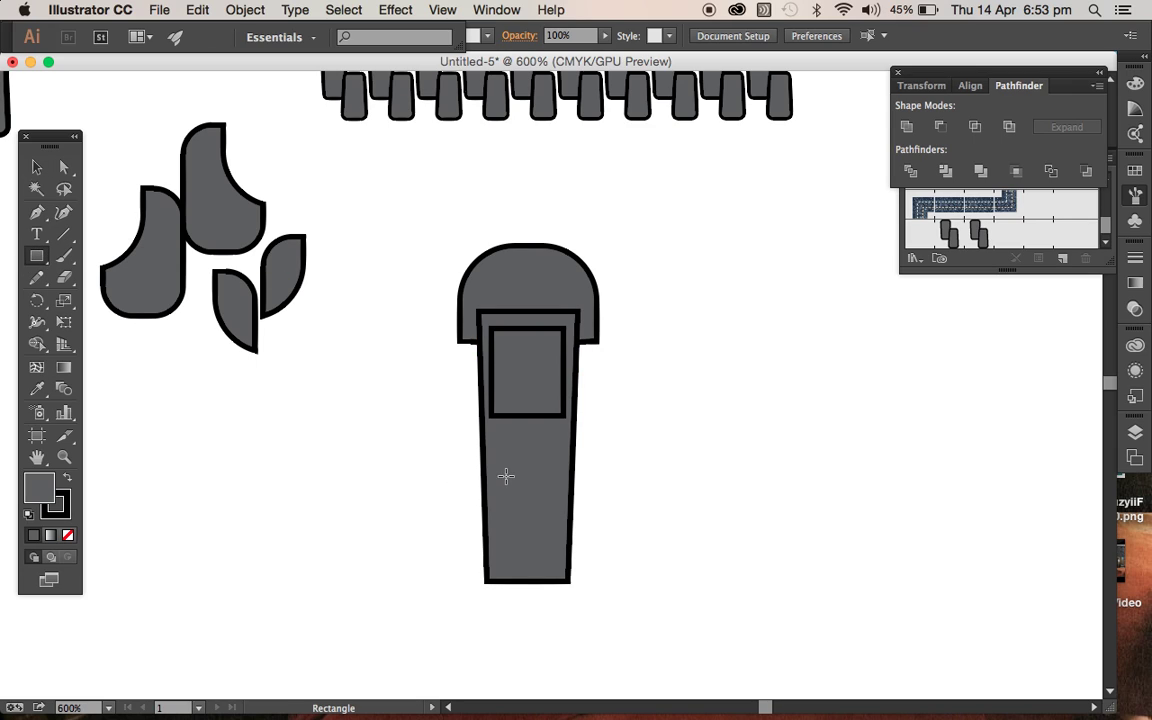
drag(519, 489, 556, 561)
click(36, 167)
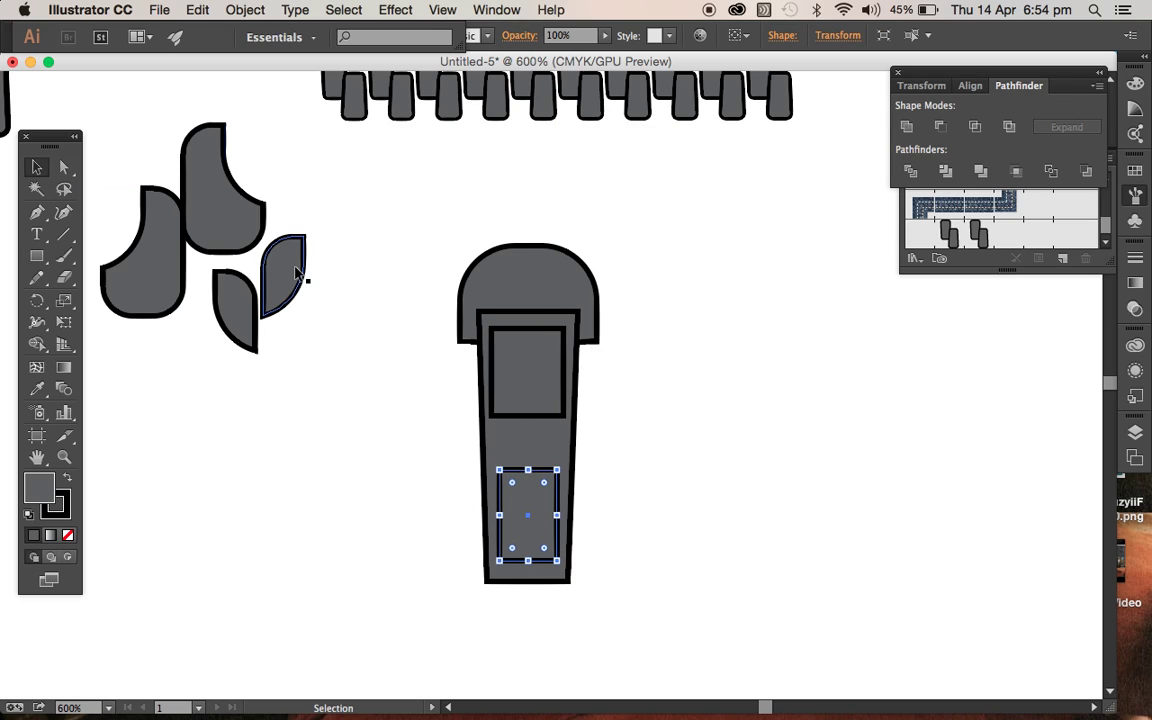
Select the body and both rectangles and move them right, away from the head
click(524, 323)
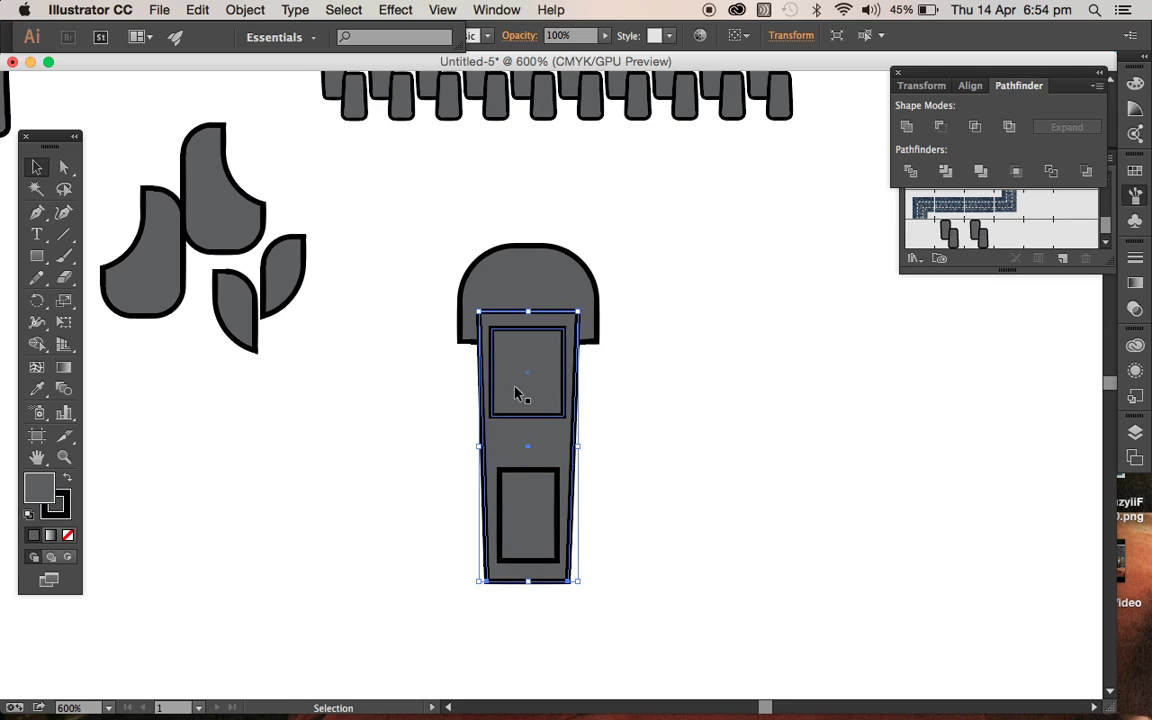
shift+click(507, 338)
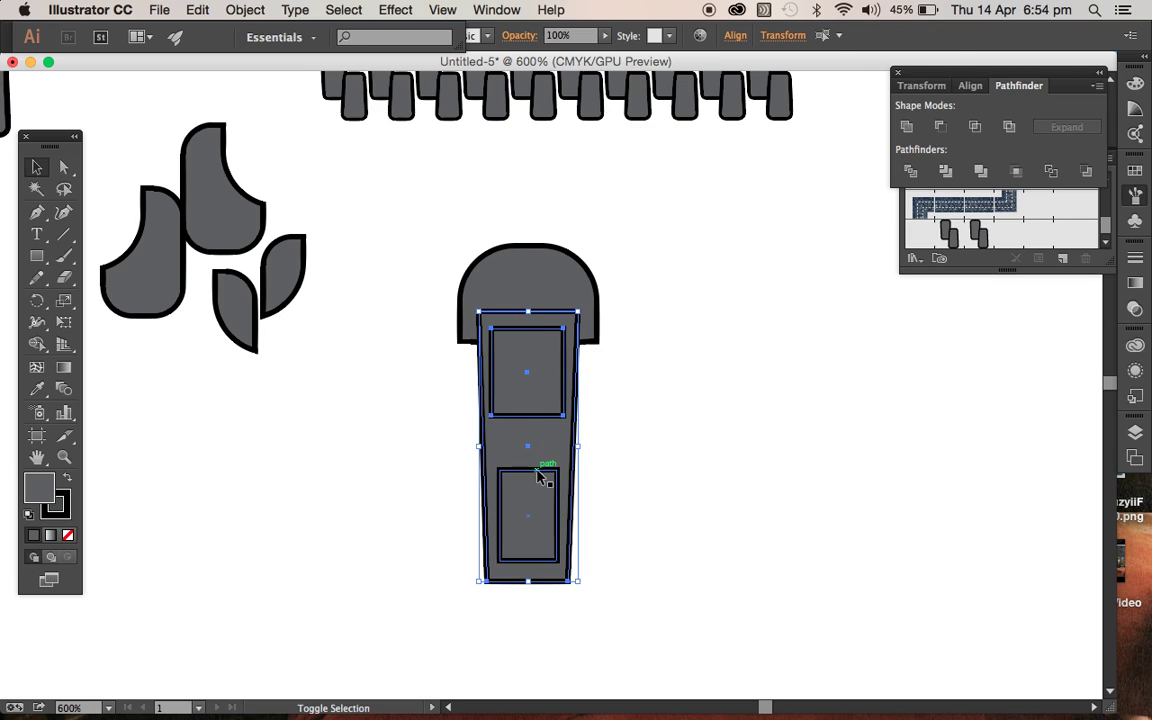
drag(534, 357, 726, 381)
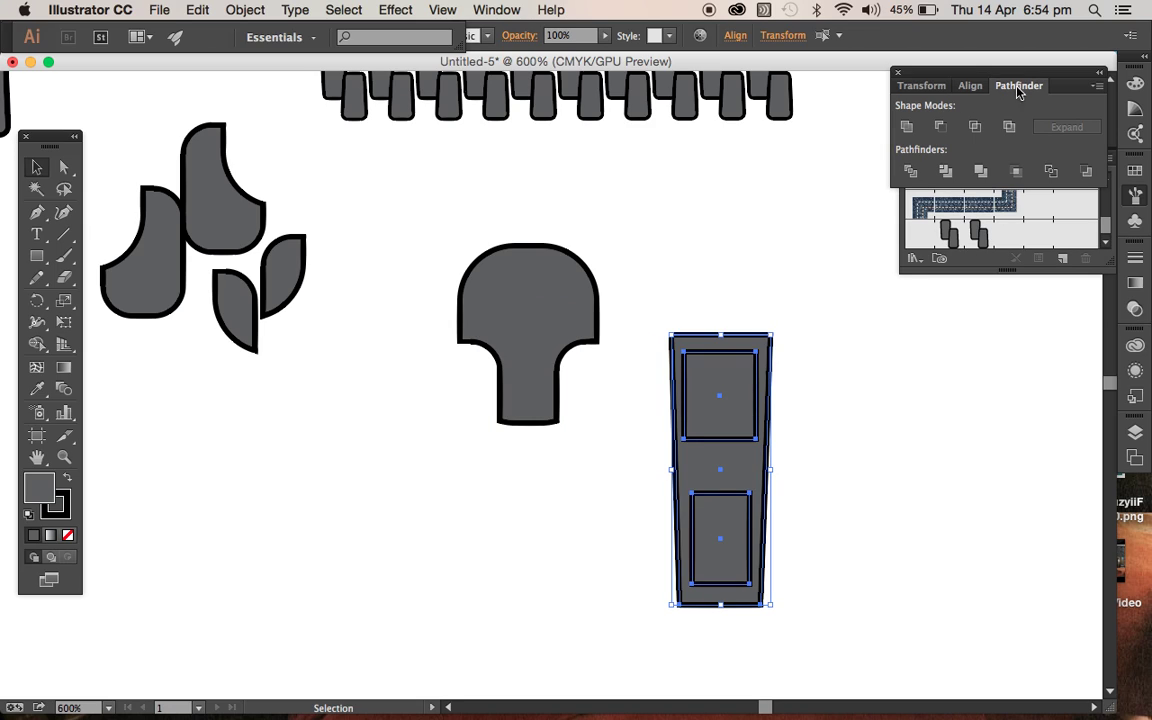
Divide the body with Pathfinder, ungroup, and pull both inner rectangle pieces out to the left
click(914, 174)
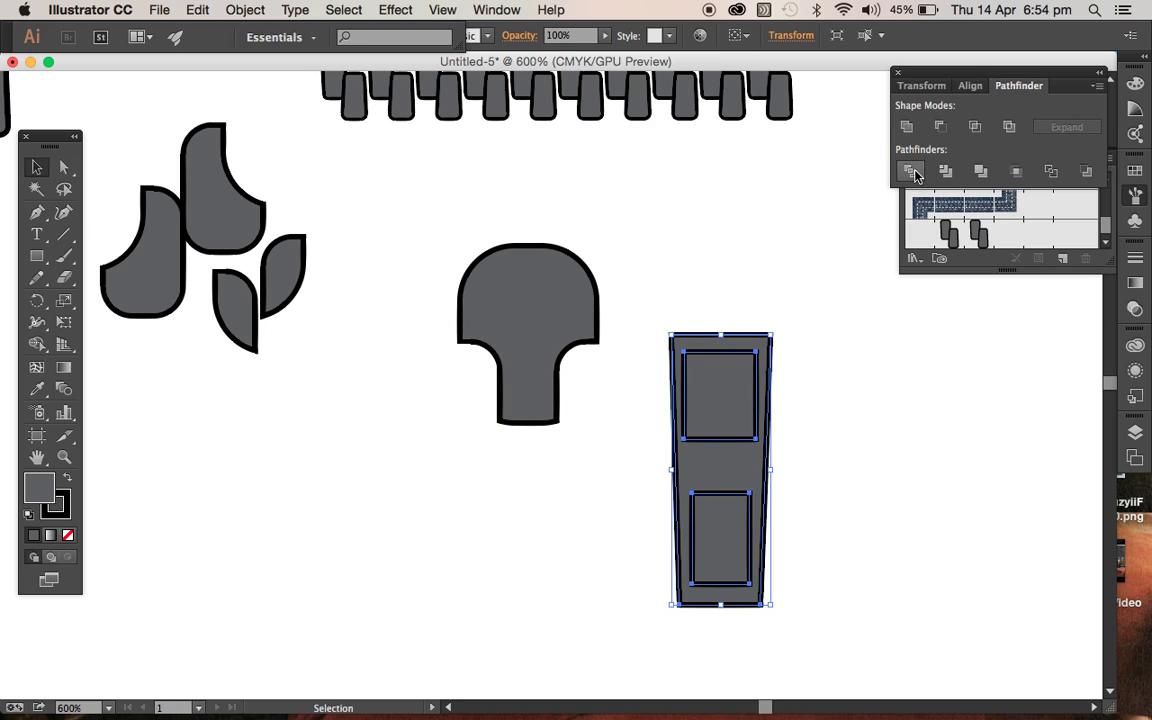
right_click(716, 462)
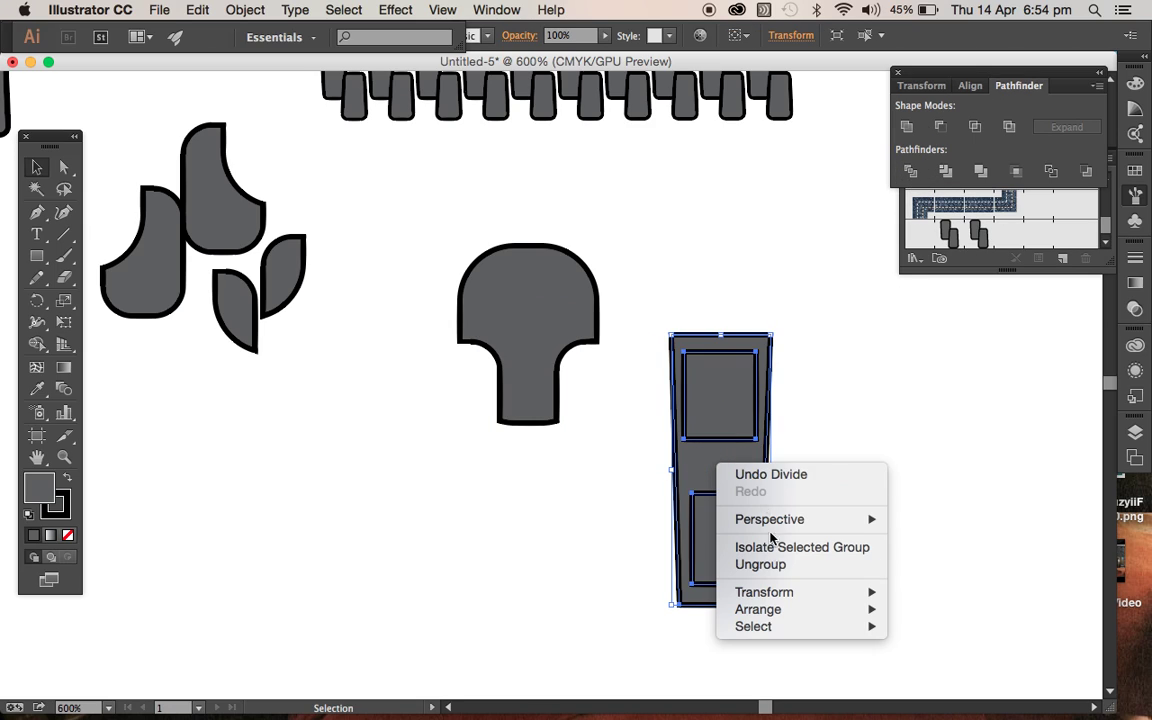
click(762, 564)
click(810, 440)
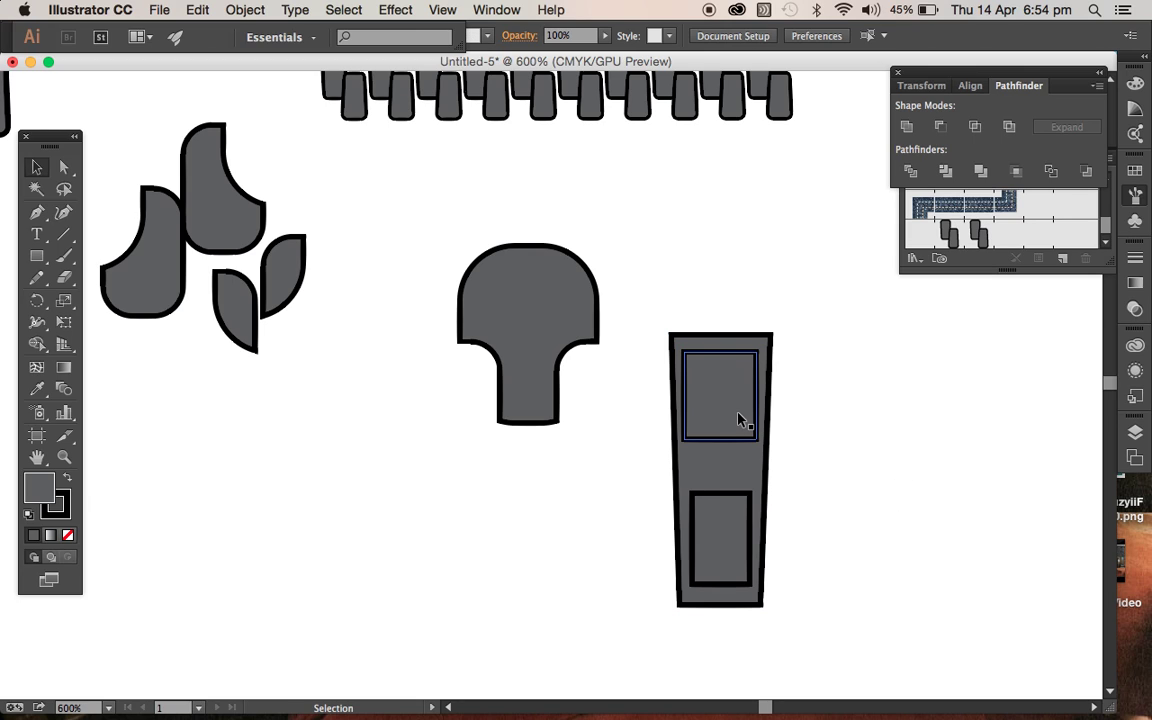
drag(740, 420, 137, 395)
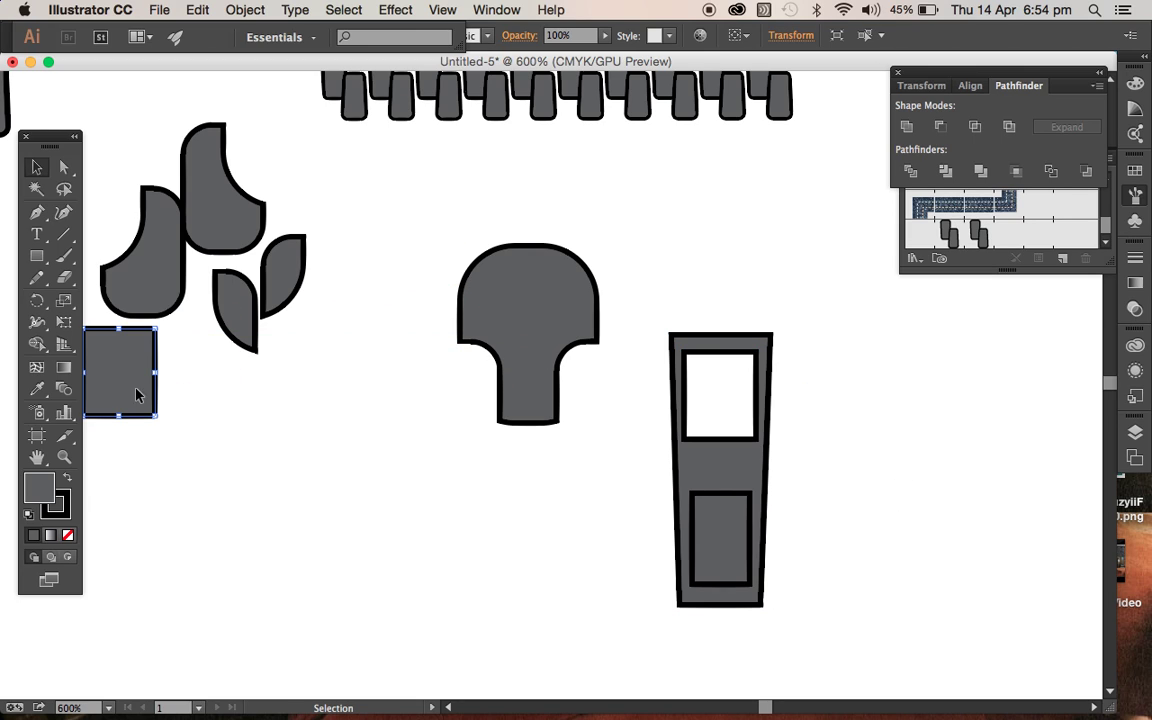
drag(712, 548, 104, 476)
click(795, 494)
Move the hollowed body back onto the dome head and centre it
drag(733, 465, 537, 455)
click(702, 470)
click(581, 473)
click(538, 458)
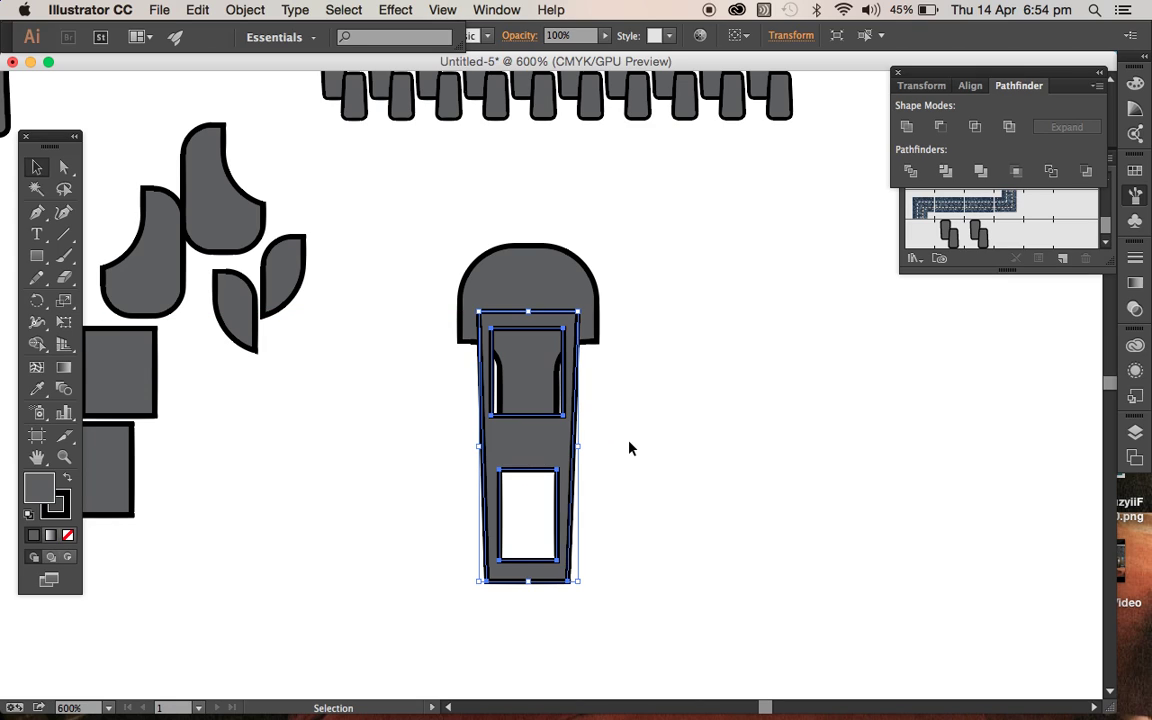
click(629, 449)
click(550, 454)
mouse_move(548, 455)
mouse_down()
mouse_move(539, 452)
mouse_move(550, 448)
mouse_up()
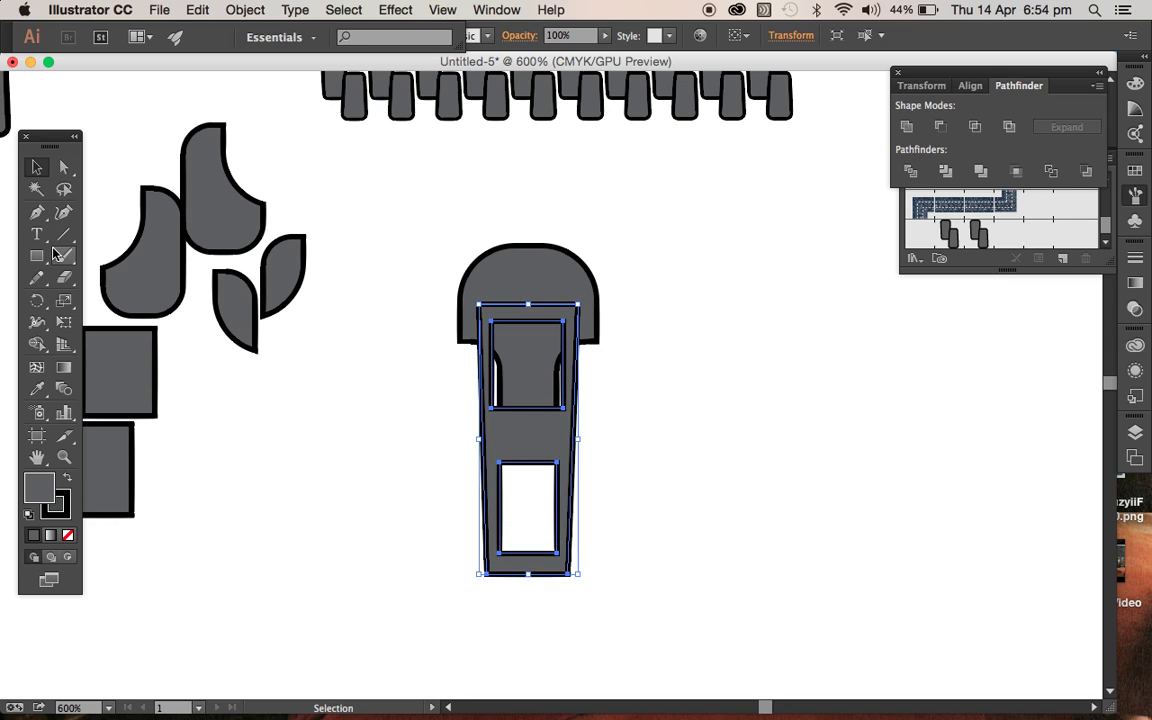
Move the spare rectangle nearby and round its corners to about 1.04 mm
drag(115, 462, 278, 451)
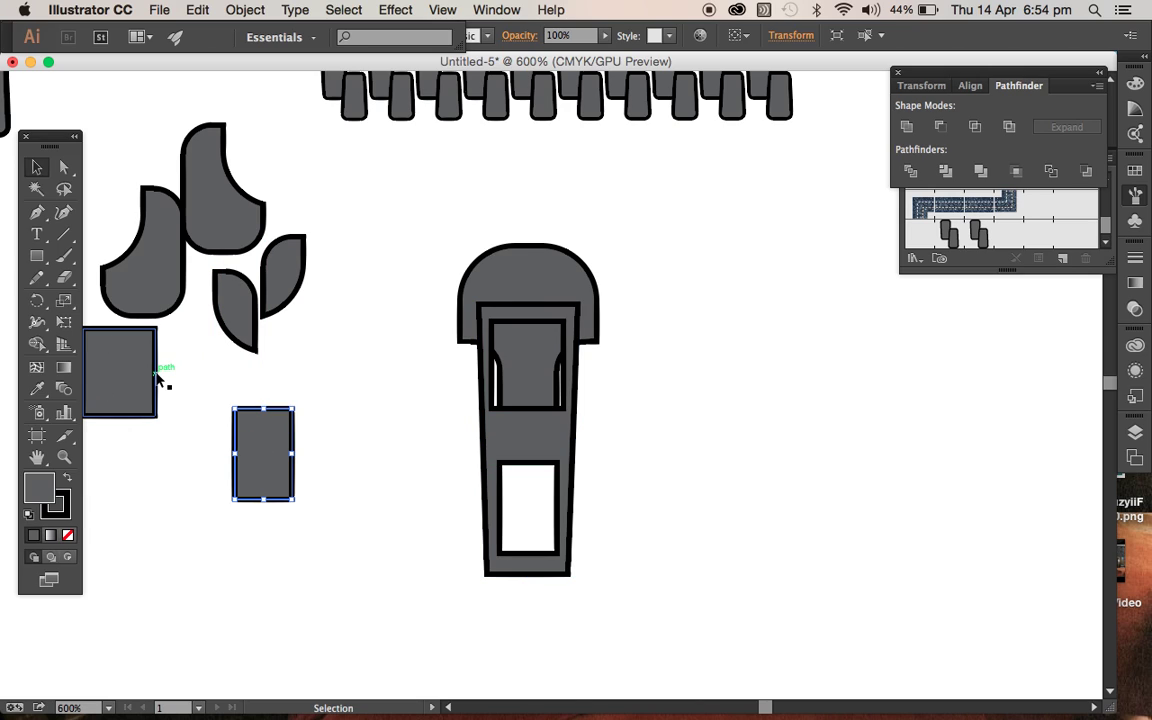
click(63, 166)
drag(280, 428, 270, 458)
key(v)
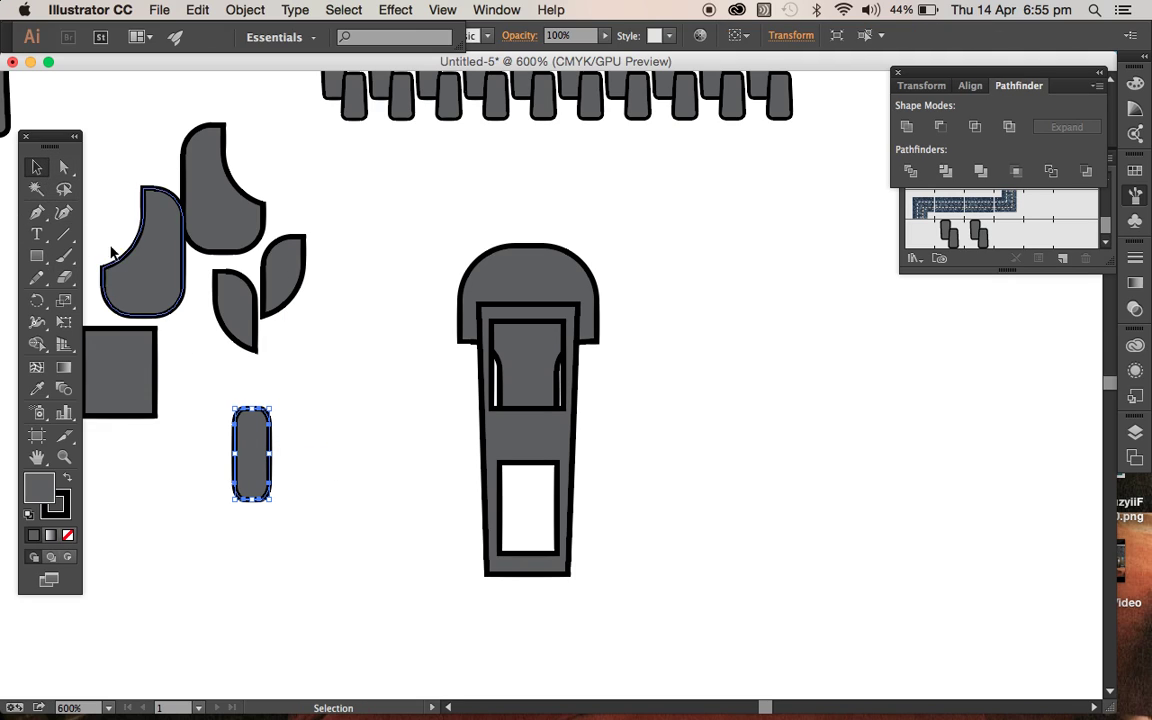
Taper the rounded rectangle's bottom inward and place it in the slider's upper window
click(63, 167)
drag(270, 487, 245, 491)
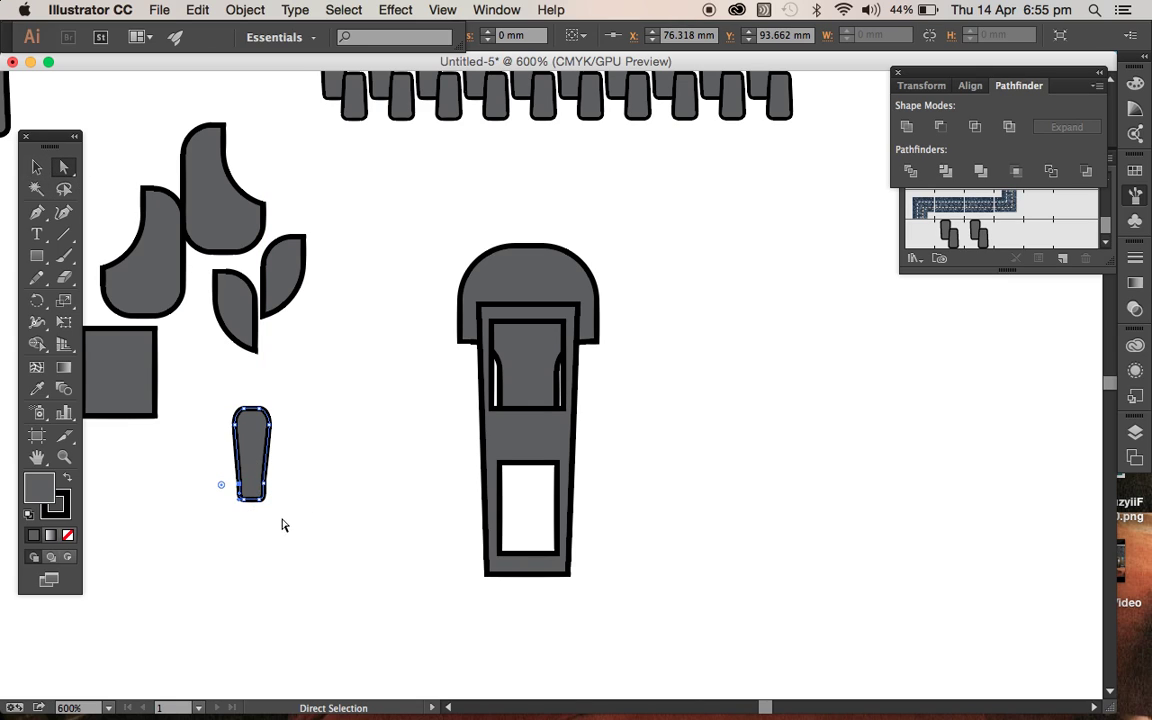
click(37, 168)
click(321, 424)
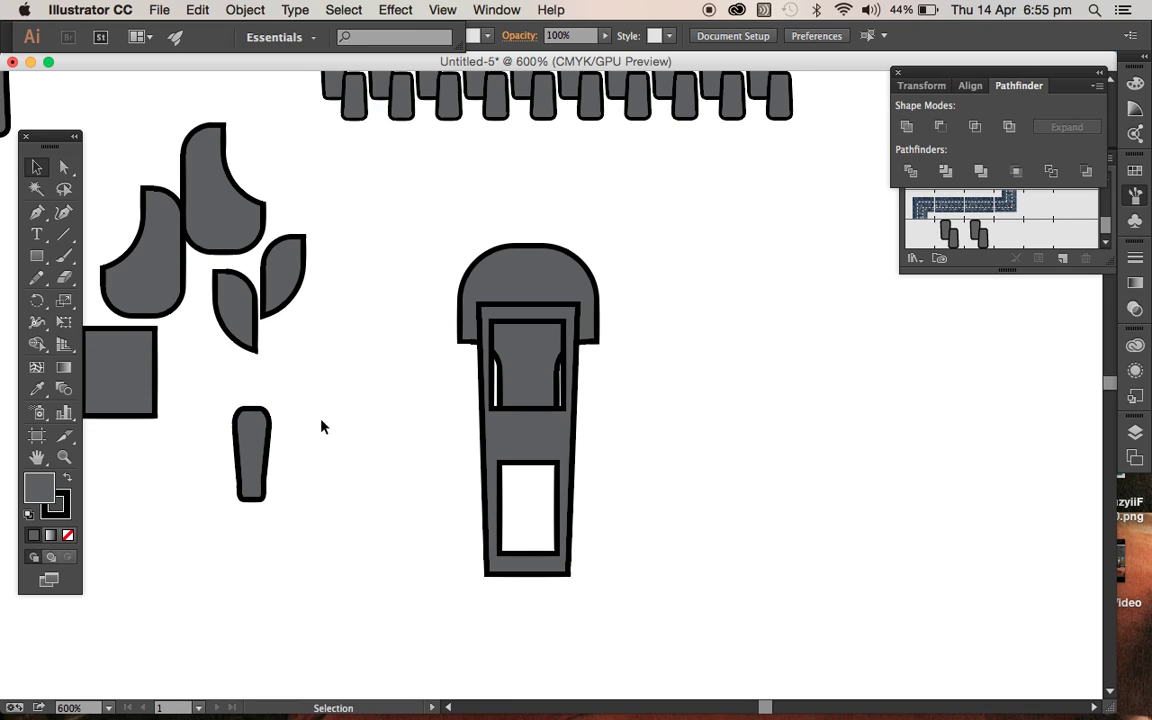
drag(252, 443, 522, 316)
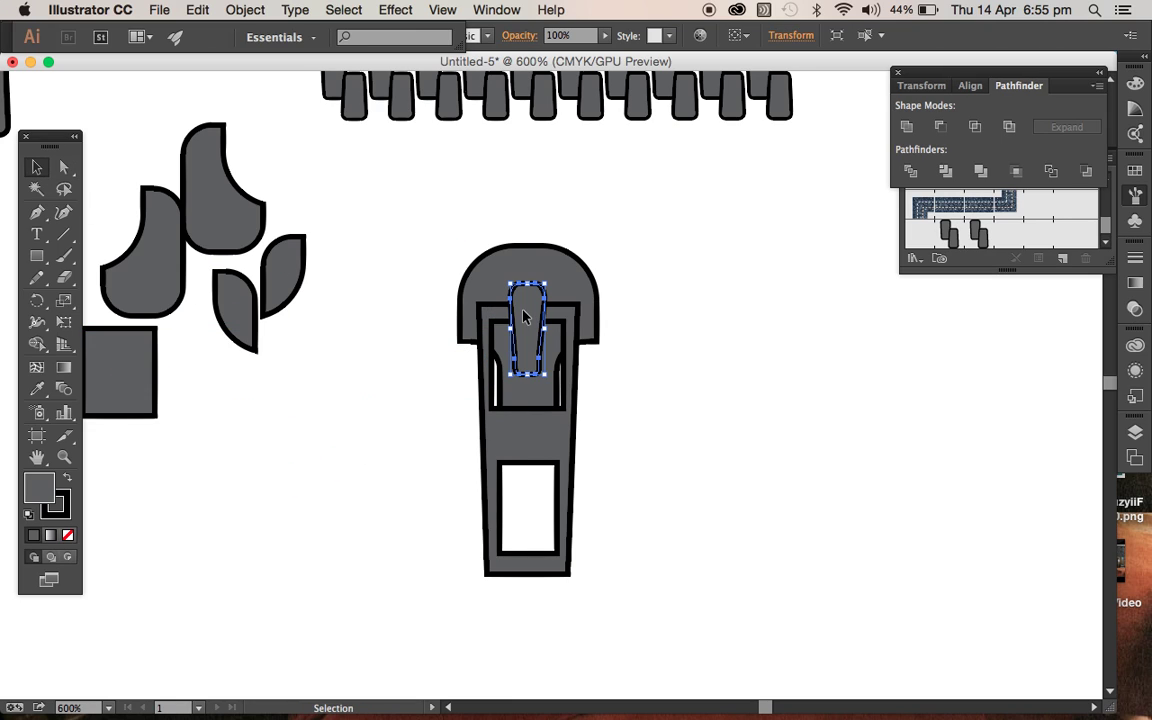
Lengthen the tapered tab downward inside the slider
click(686, 381)
click(529, 372)
drag(529, 377, 530, 399)
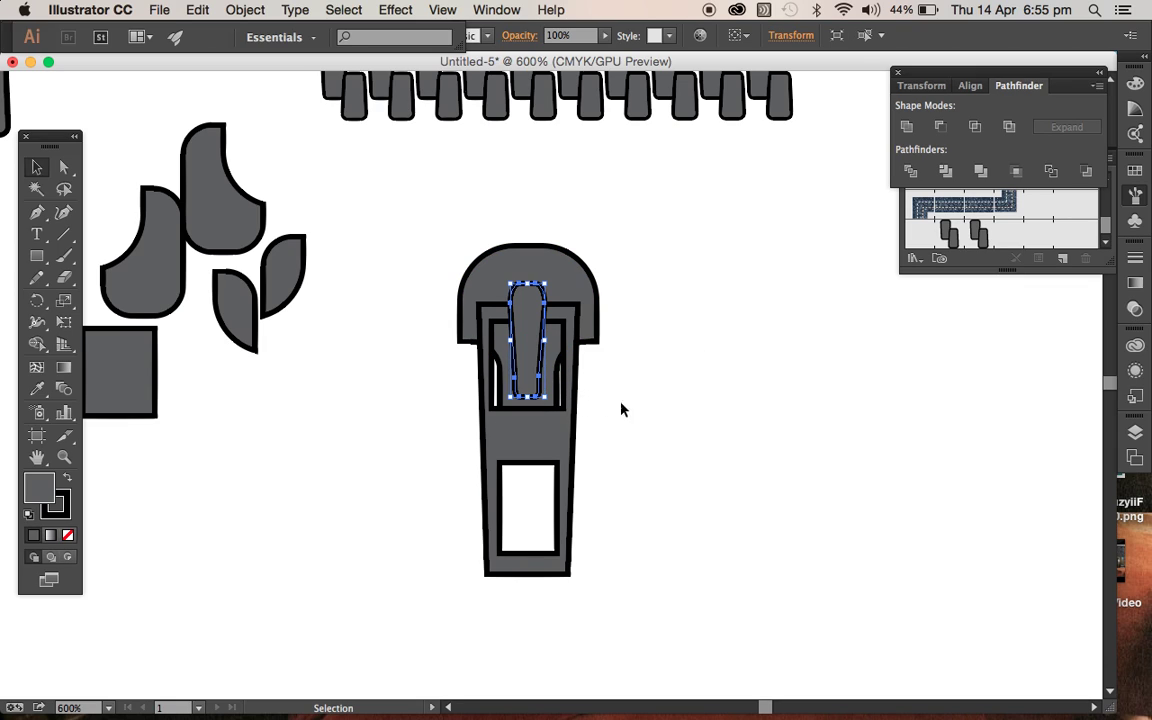
click(606, 414)
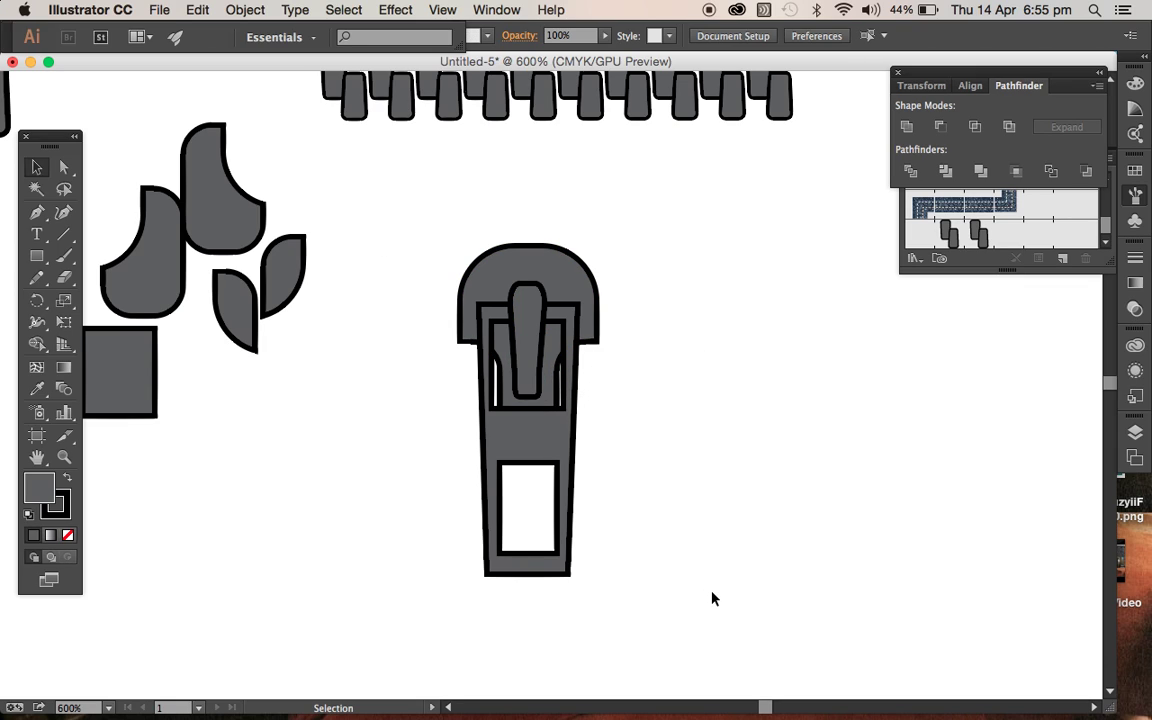
Nudge the slider body up slightly and stretch it taller from its bottom corner
key(super+minus)
key(super+minus)
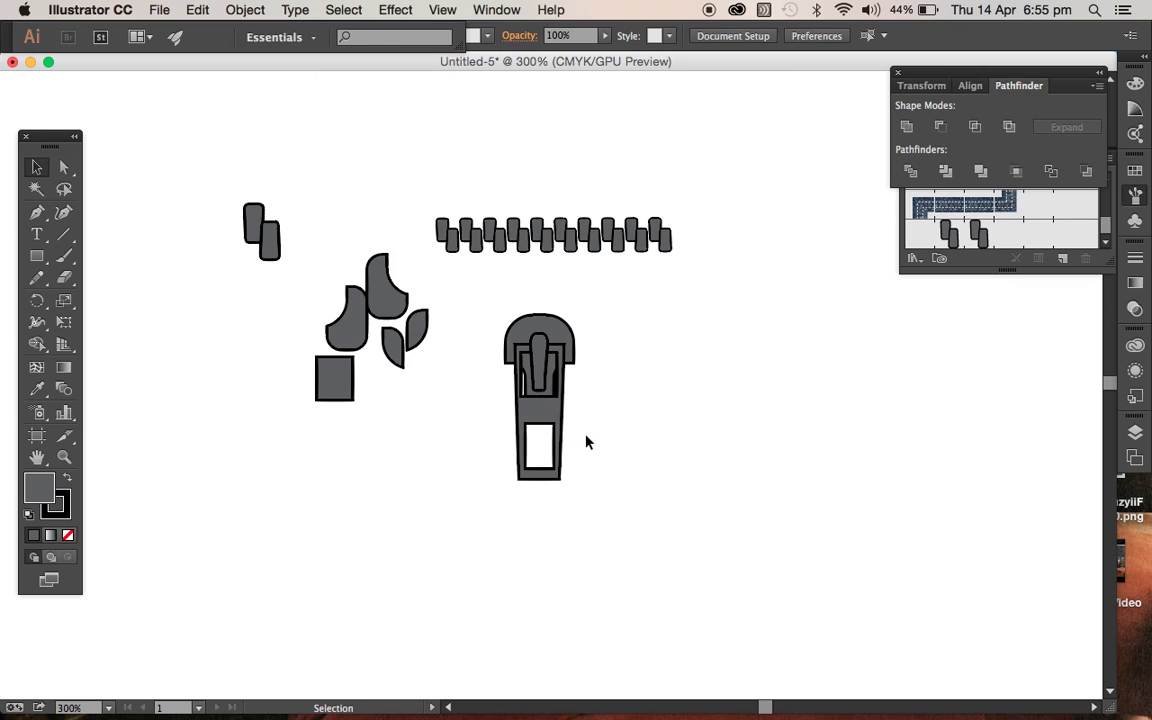
key(super+equal)
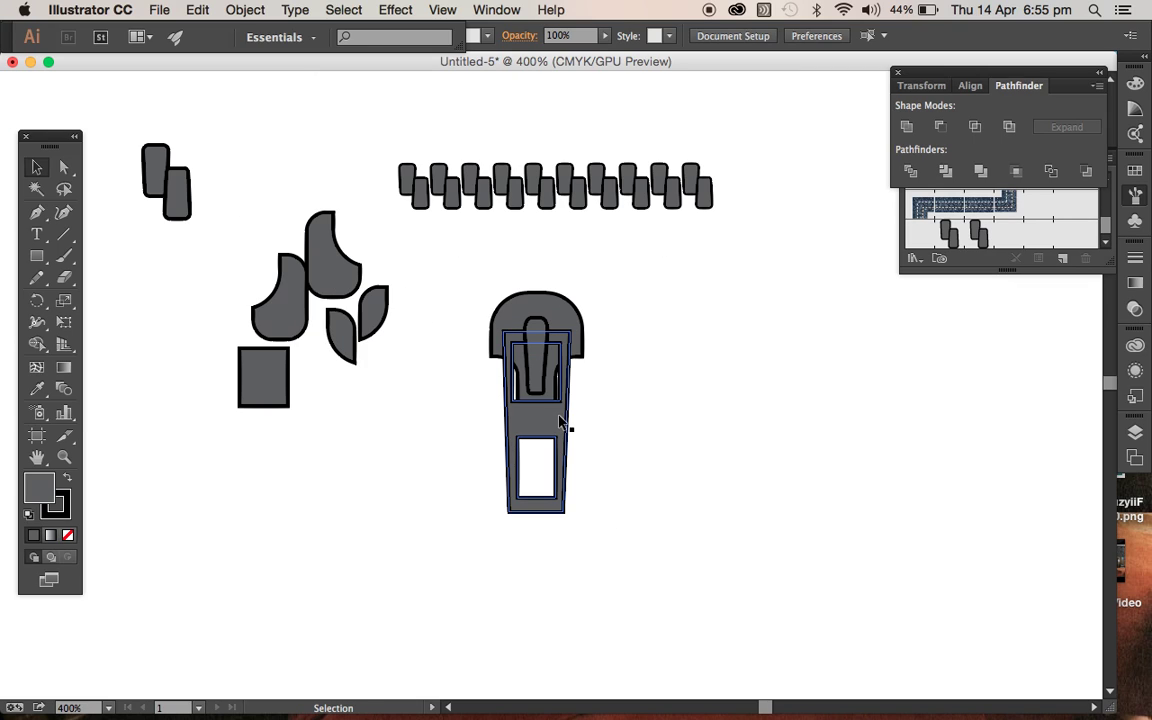
click(560, 424)
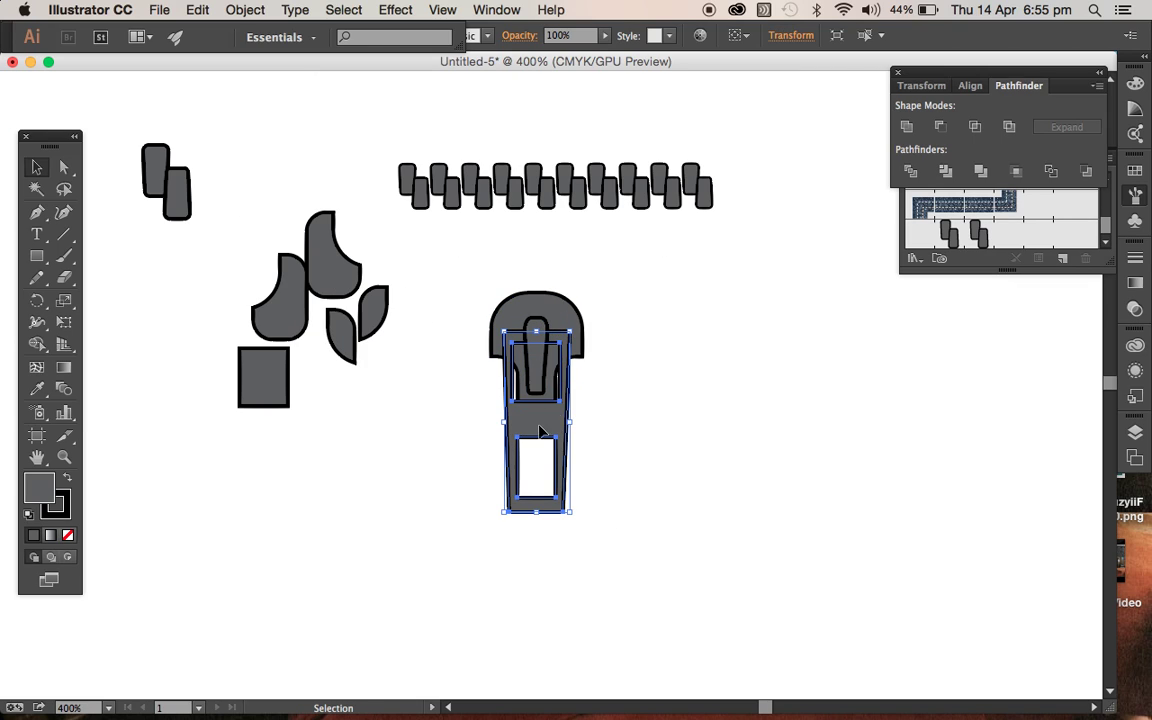
drag(540, 431, 541, 422)
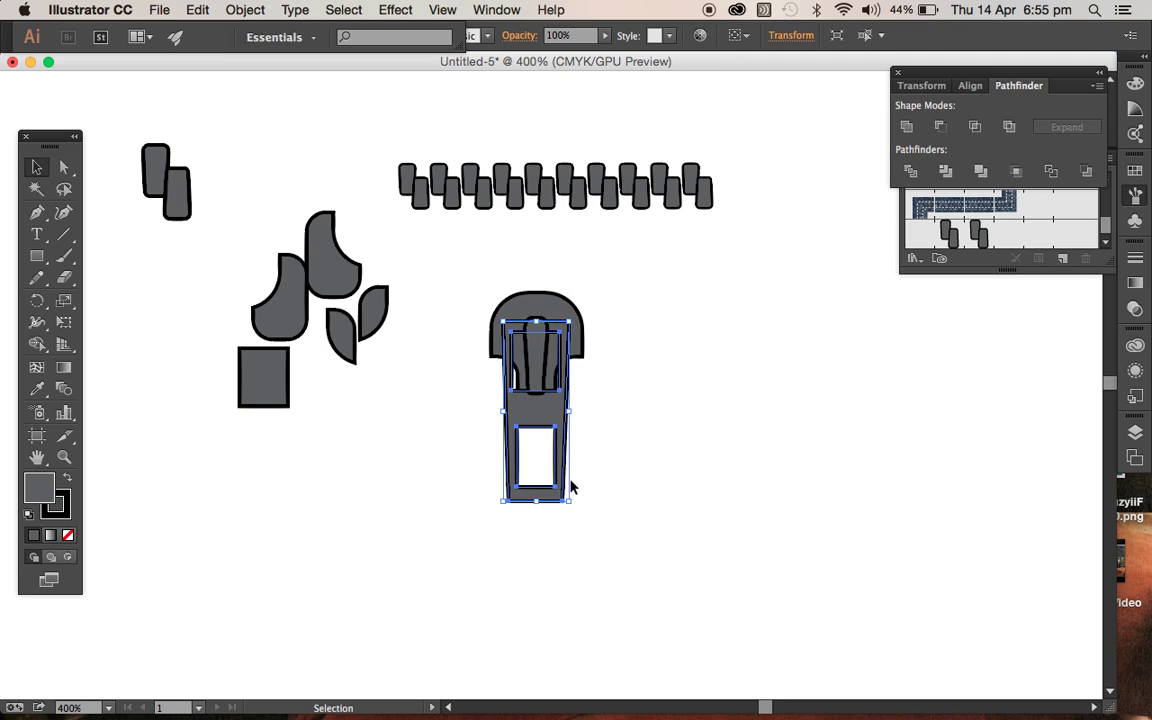
mouse_move(568, 501)
mouse_down()
mouse_move(576, 496)
mouse_move(576, 524)
mouse_up()
click(625, 519)
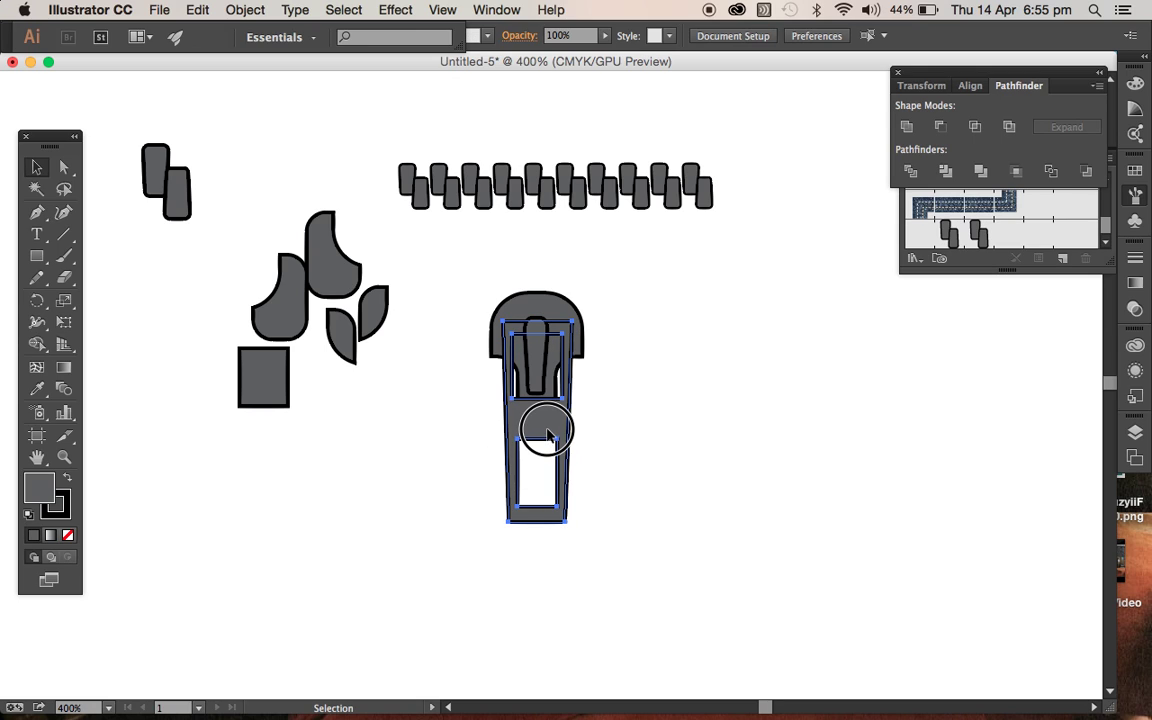
click(651, 489)
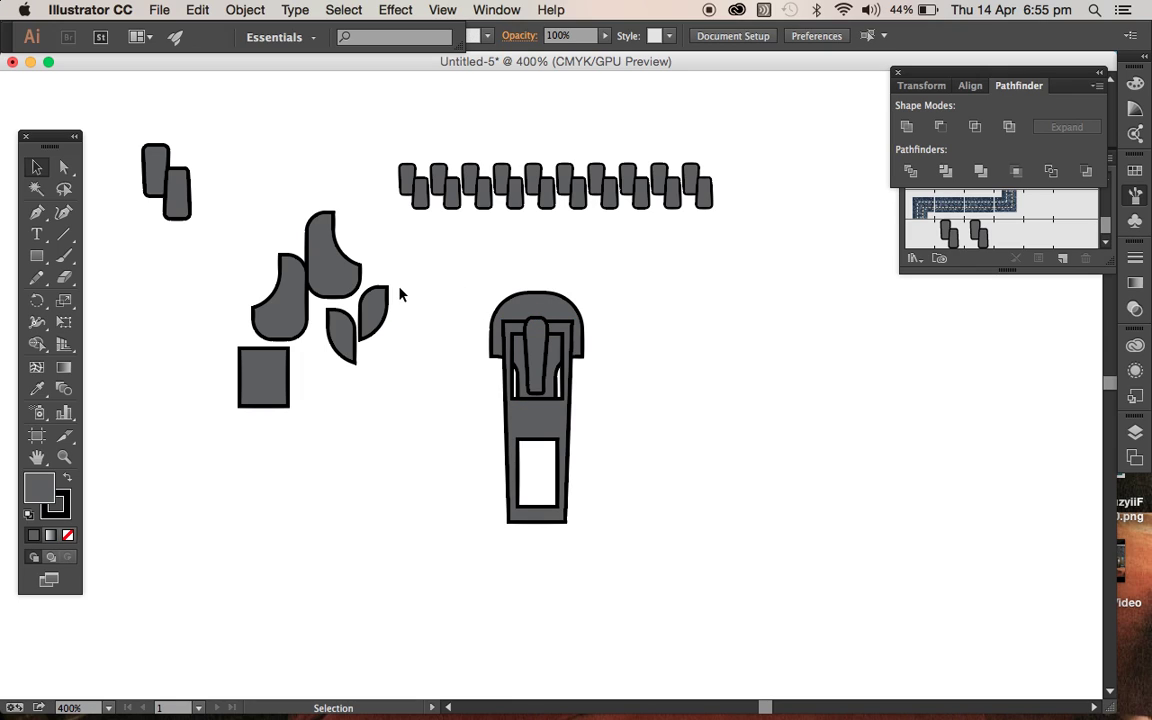
Draw a vertical line down from the slider and apply the zipper teeth pattern brush
click(63, 233)
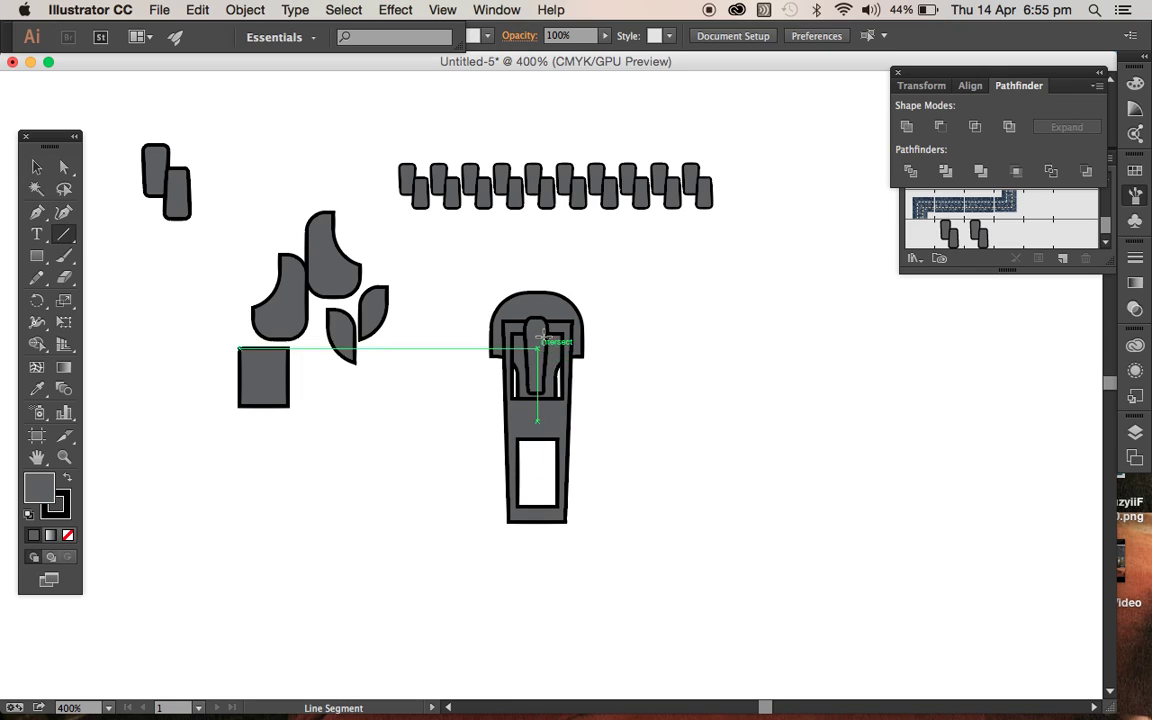
mouse_move(538, 325)
mouse_down()
mouse_move(548, 712)
mouse_move(541, 519)
mouse_up()
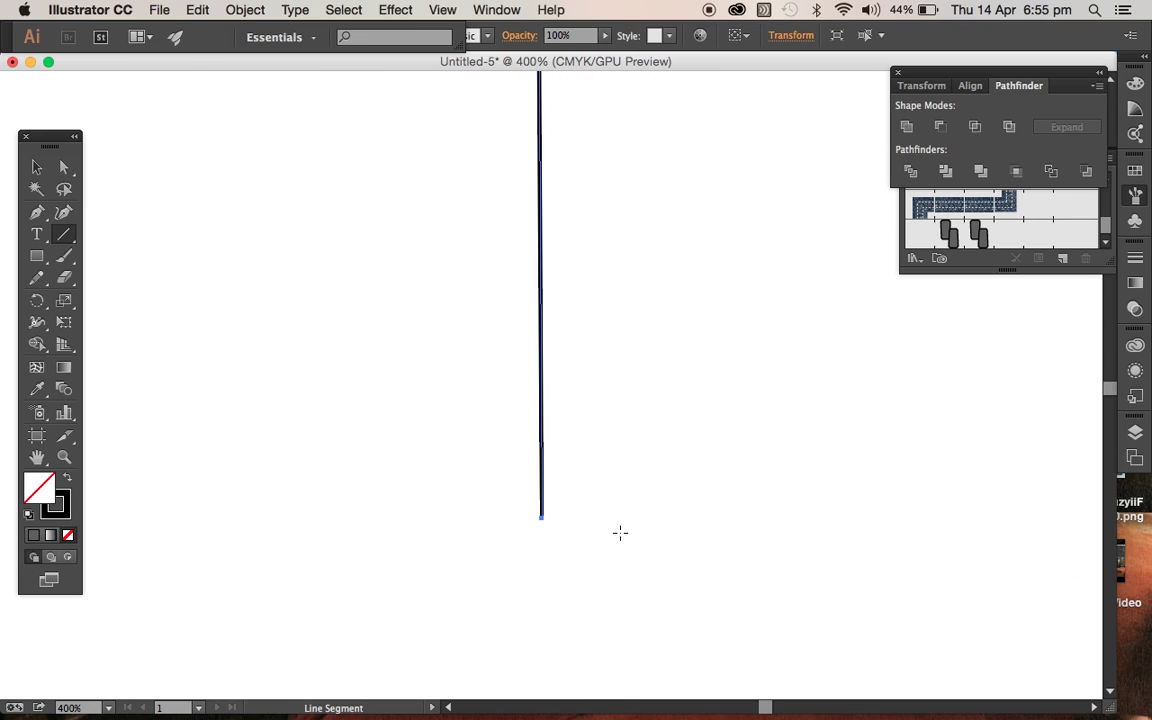
key(super+minus)
key(super+minus)
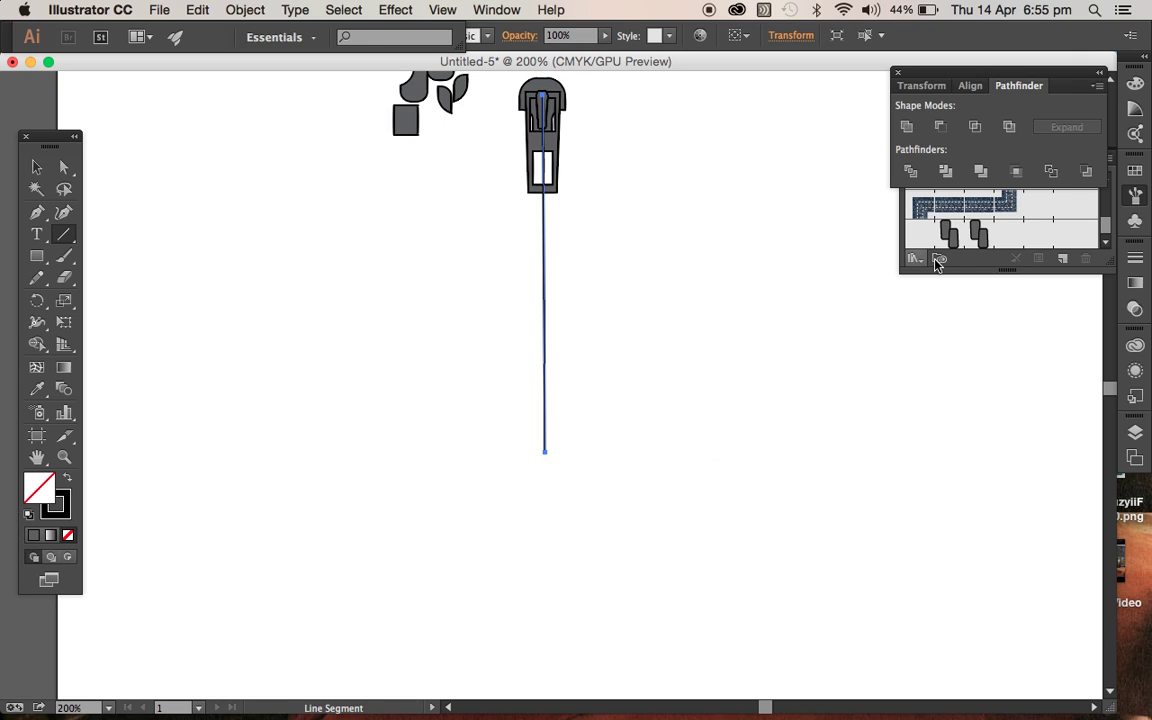
click(960, 236)
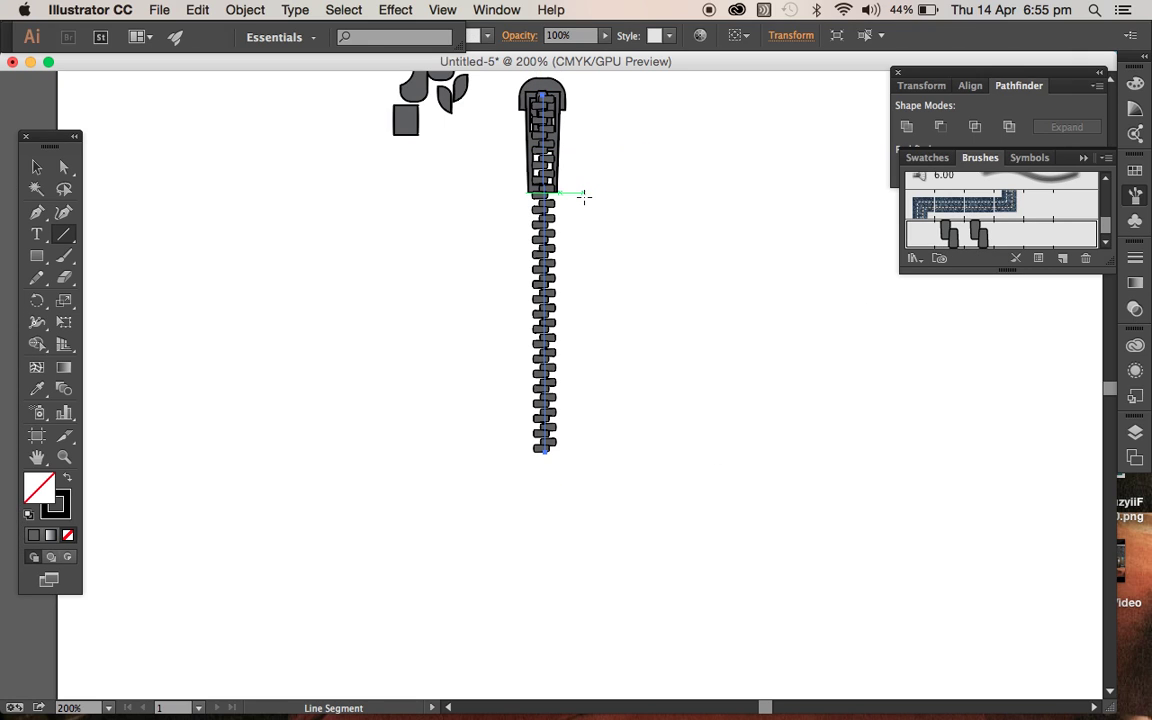
key(super+plus)
drag(589, 170, 590, 327)
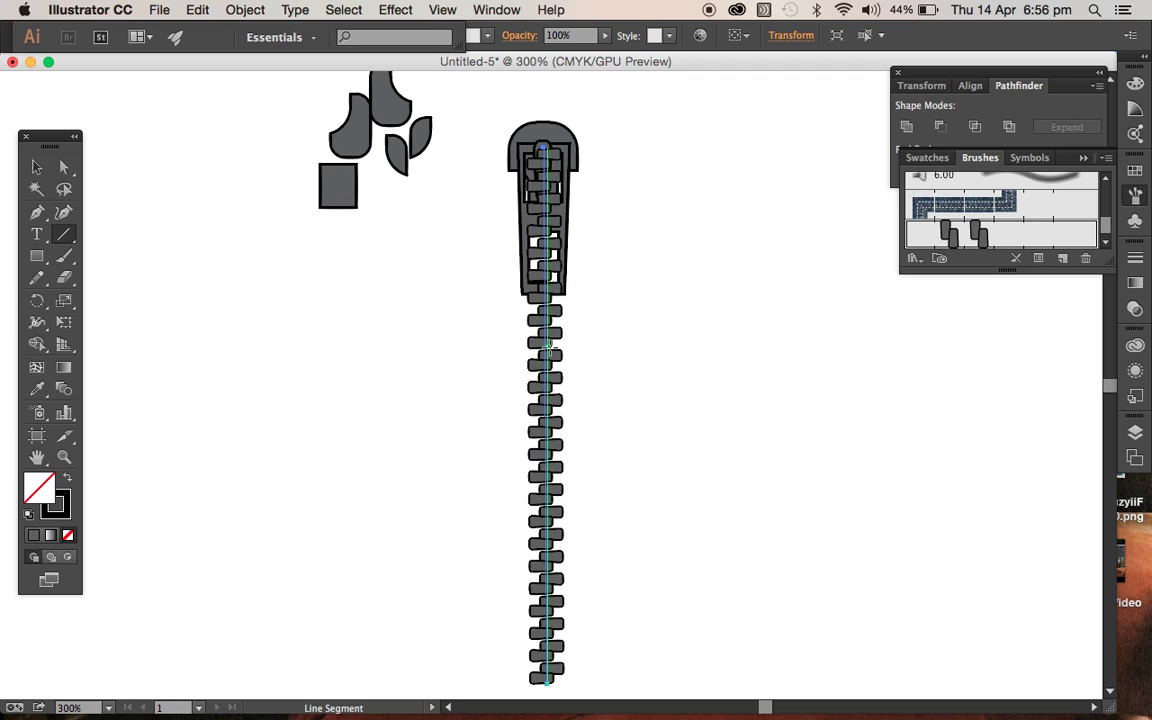
Send the zipper teeth path to the back, behind the slider
right_click(548, 348)
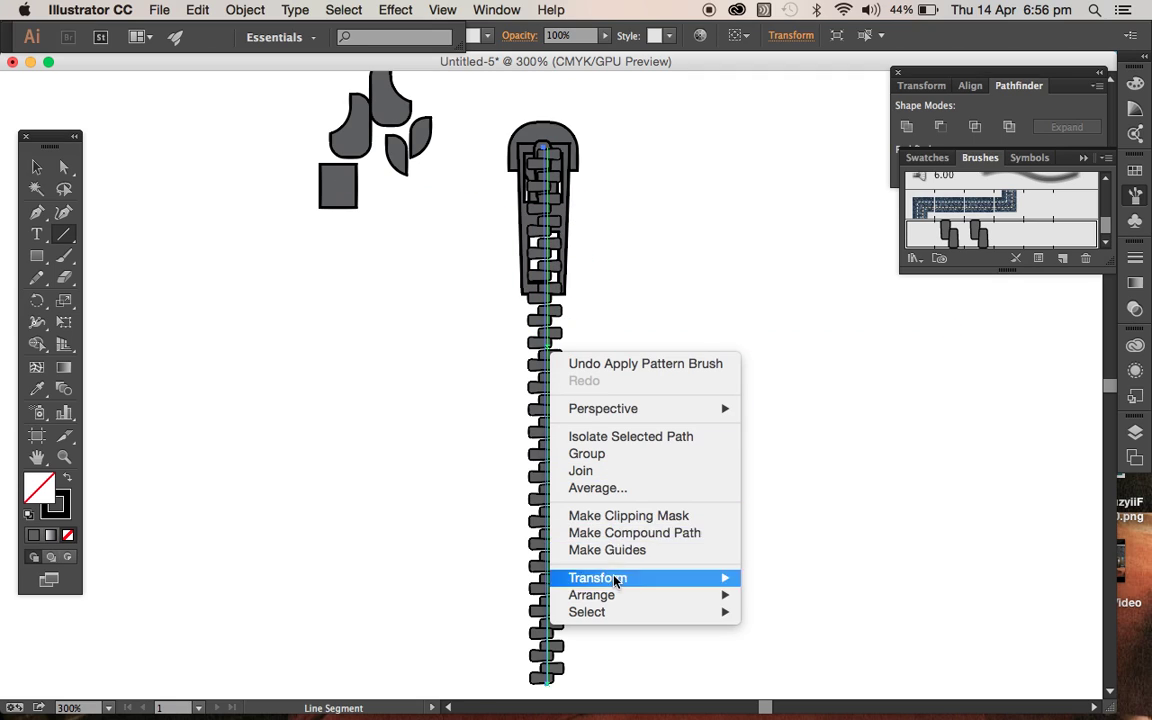
mouse_move(614, 598)
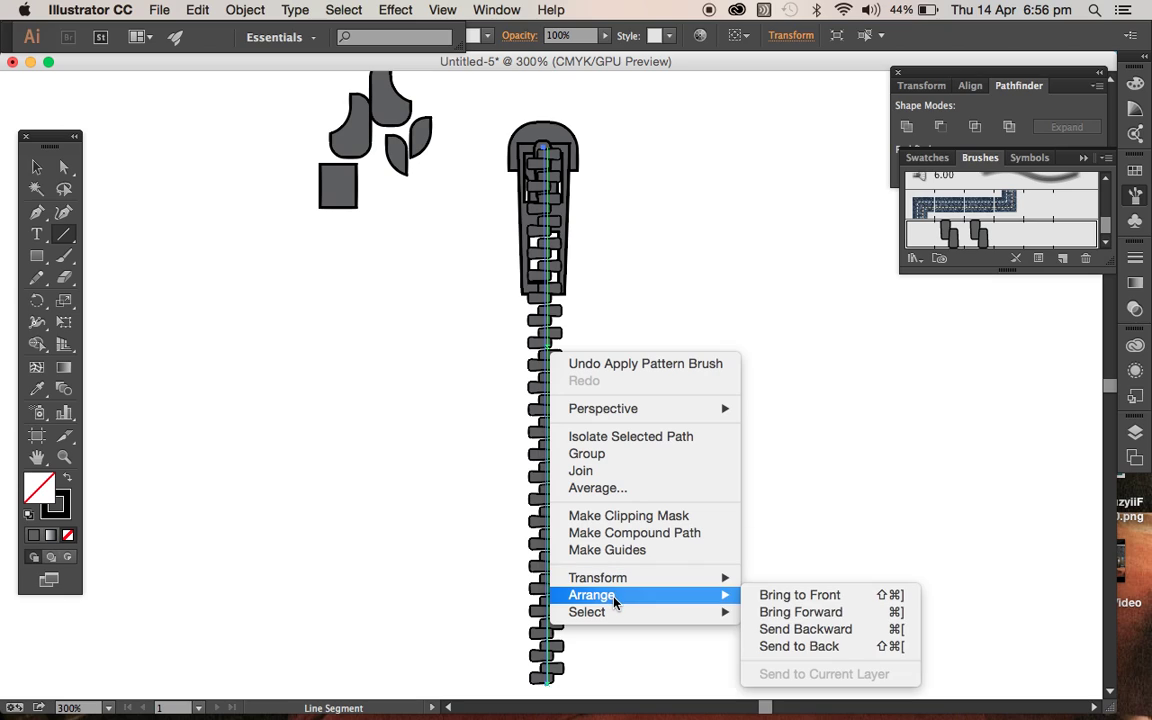
click(799, 646)
click(686, 490)
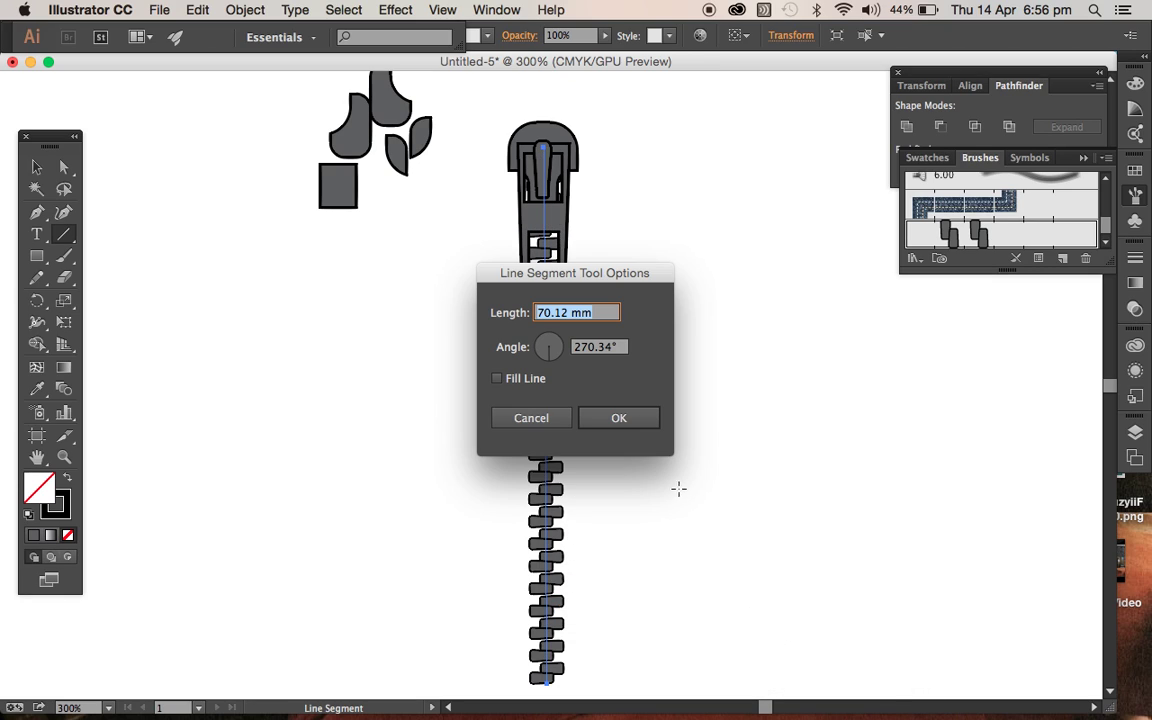
click(527, 416)
click(37, 166)
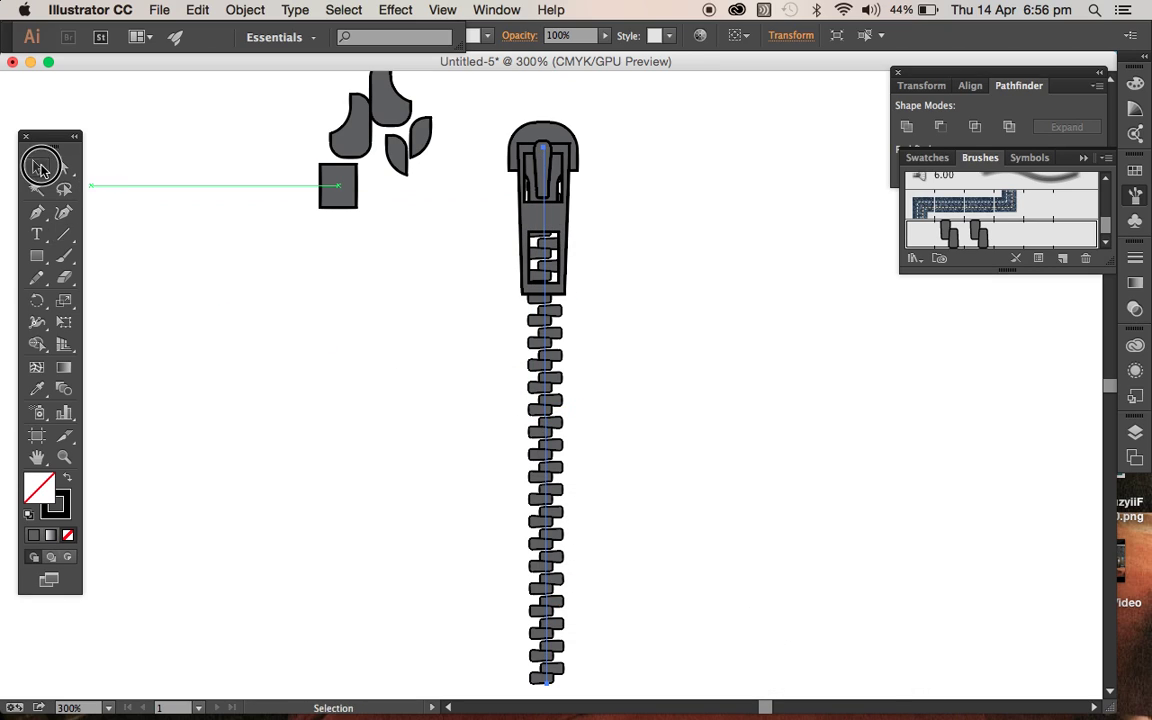
click(329, 291)
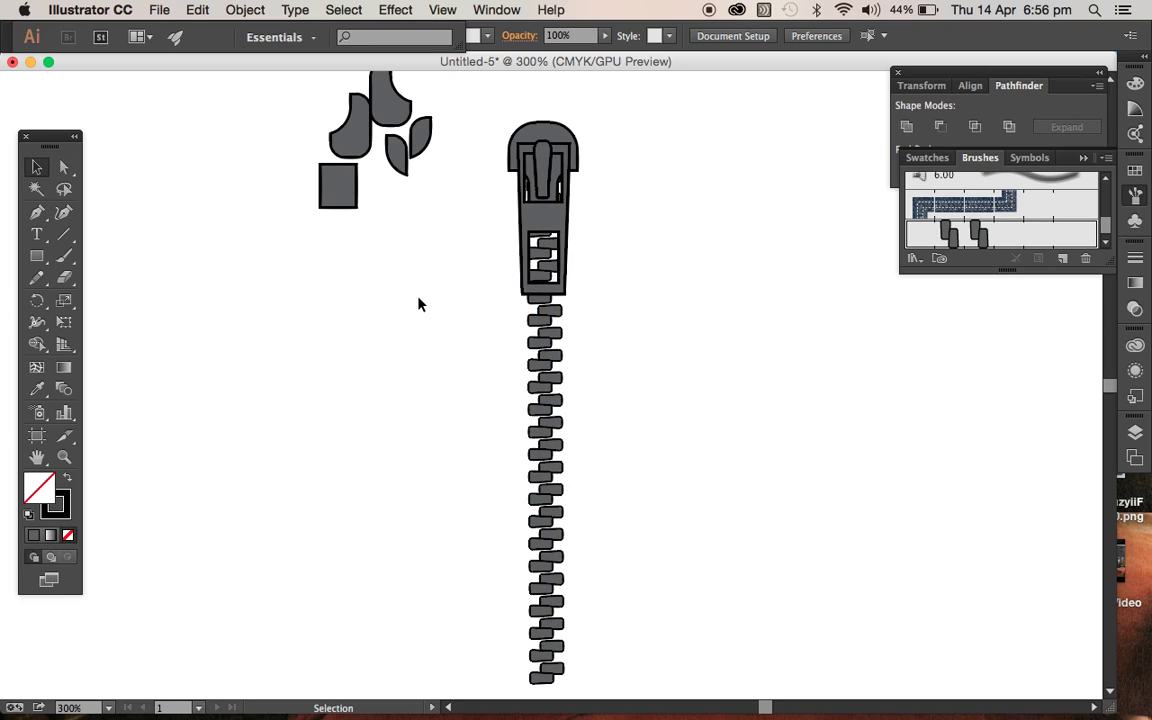
Move the small grey square onto the bottom end of the zipper teeth
key(super+minus)
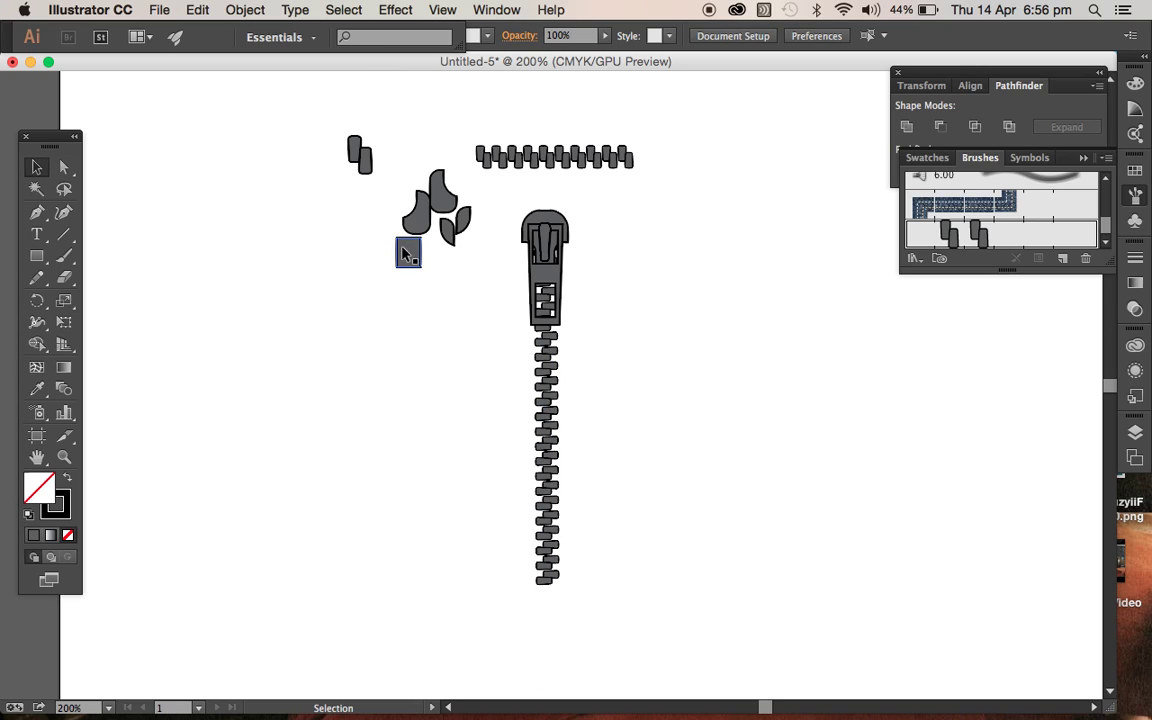
drag(407, 254, 545, 594)
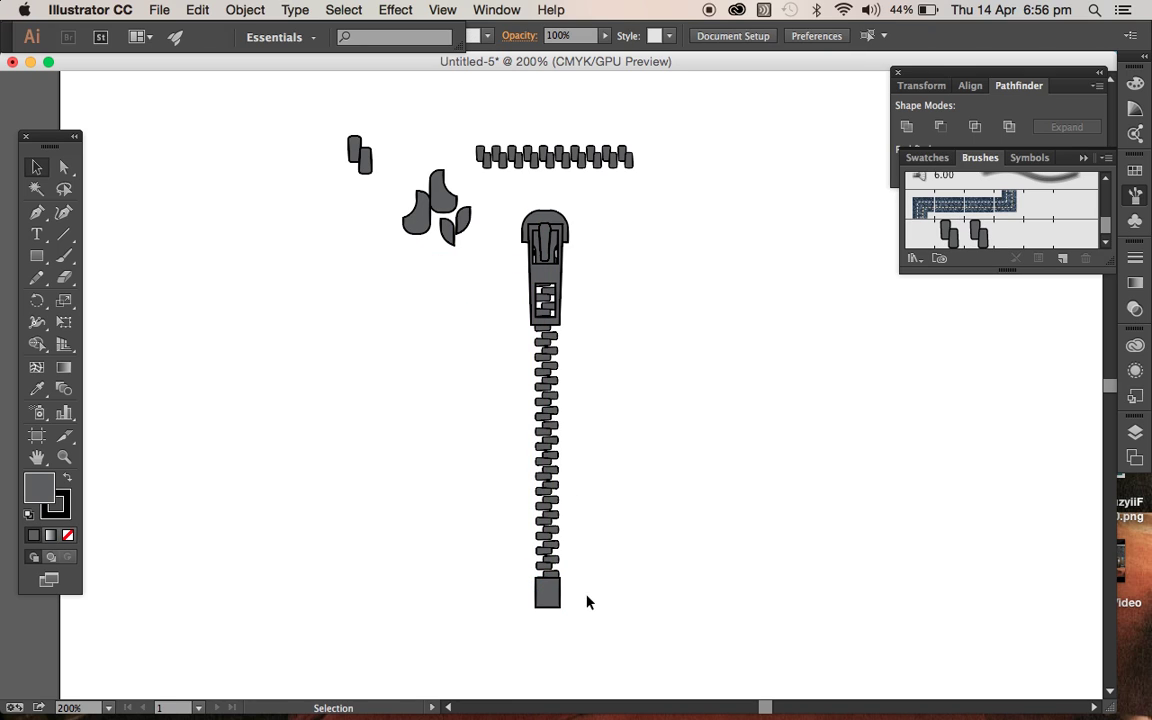